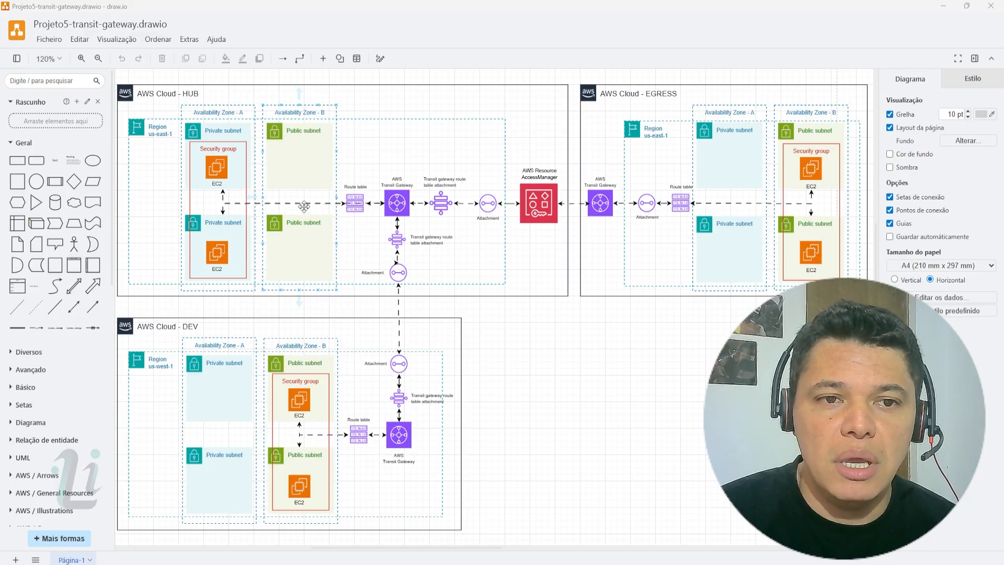
Step: Examine the transit gateway diagram, covering the HUB subnets, gateway and route table and the EGRESS subnets and EC2 instances
{"action": "left_click", "coordinate": [269, 150]}
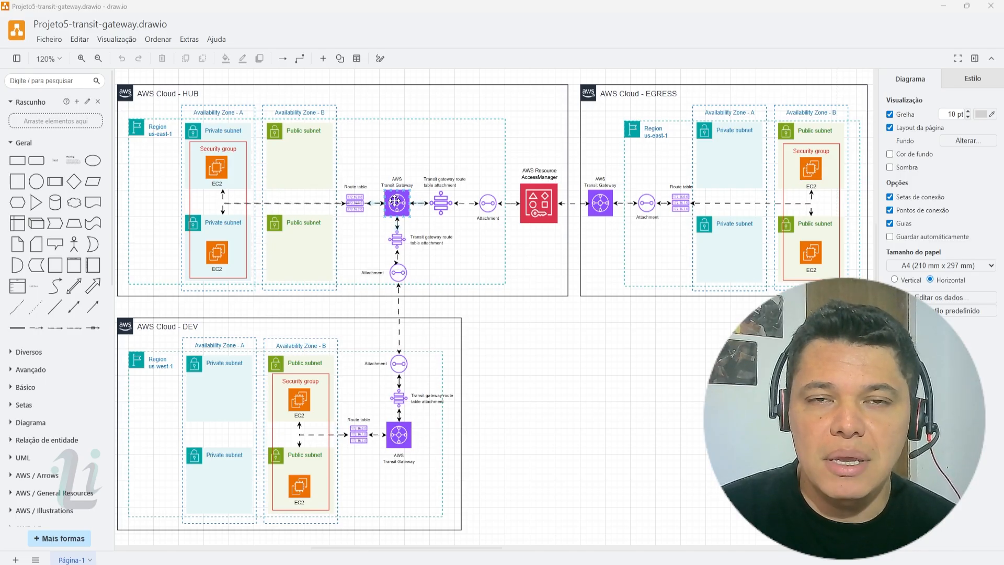
{"action": "left_click", "coordinate": [714, 150]}
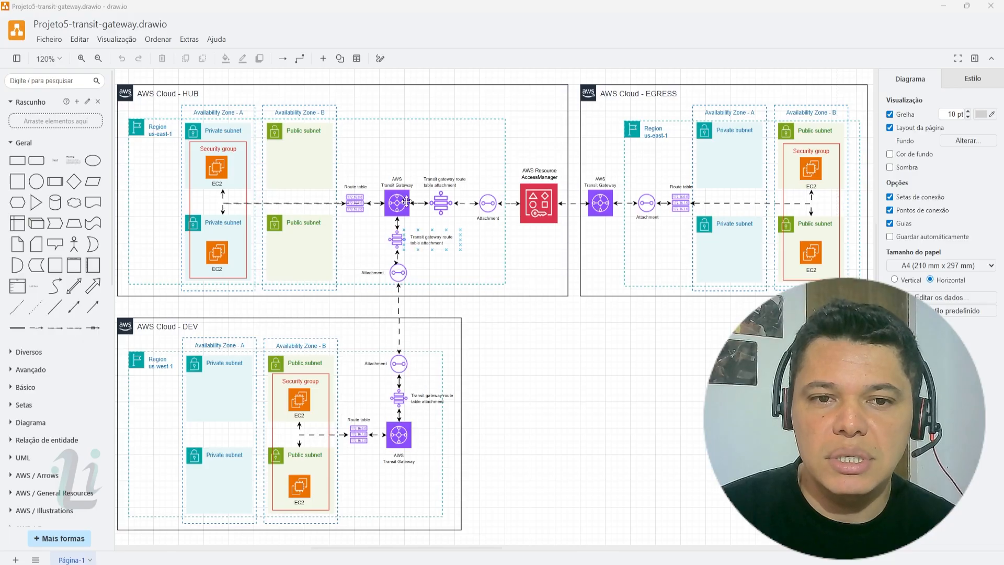
{"action": "left_click", "coordinate": [355, 201]}
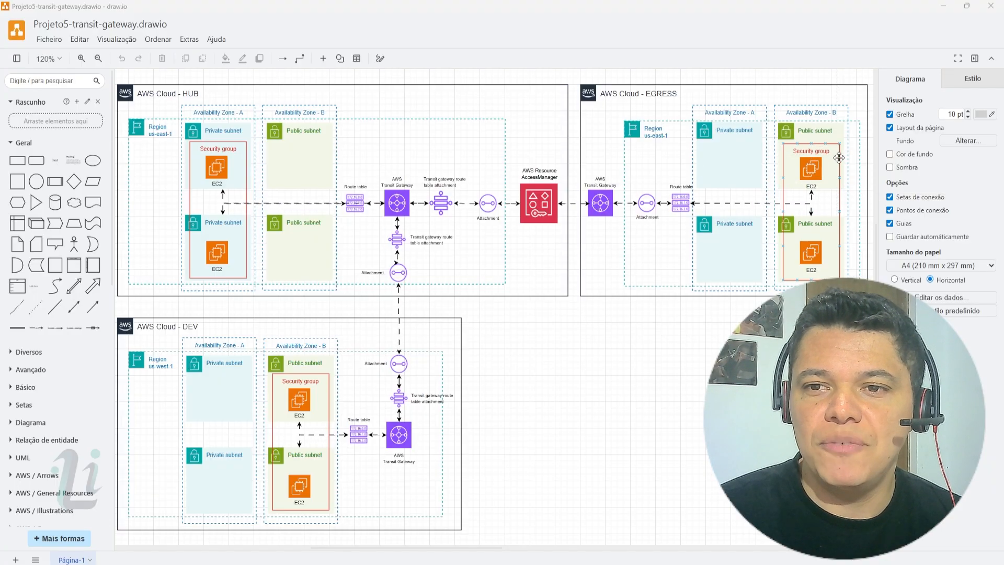
{"action": "left_click", "coordinate": [823, 172]}
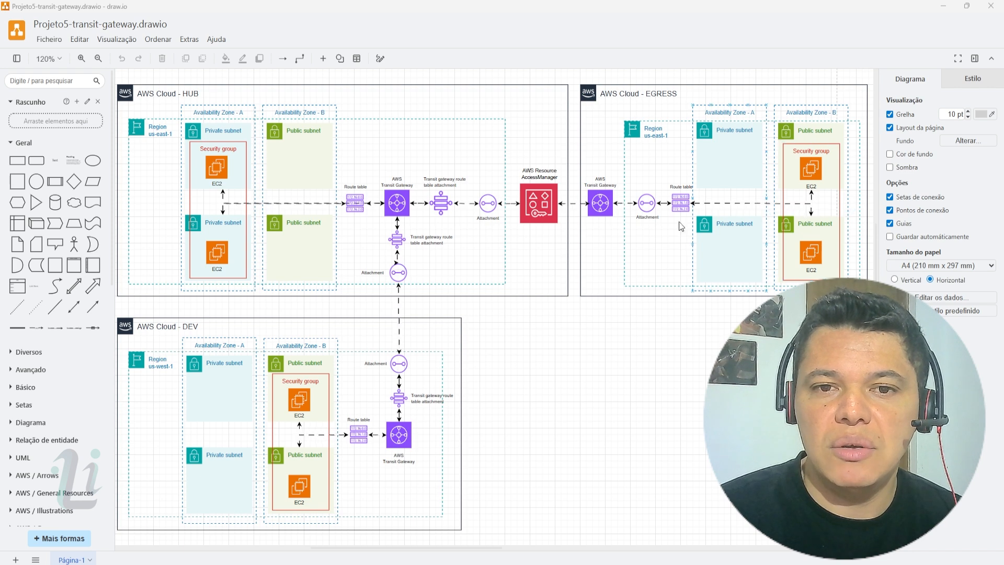
{"action": "left_click", "coordinate": [744, 217]}
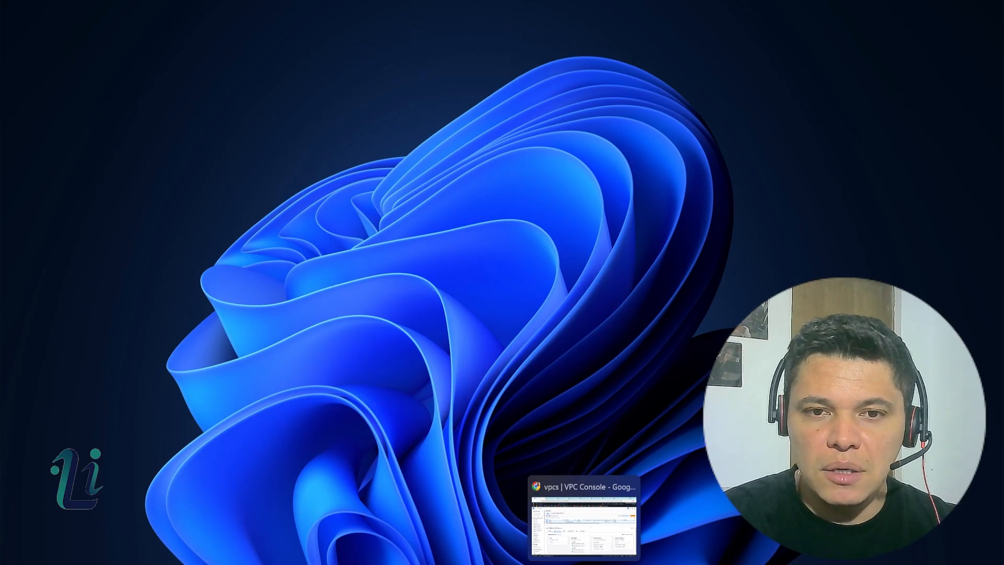
Step: Switch to the AWS console in Chrome and review hub-vpc's IPv4 CIDR and the networking details of instance-hub
{"action": "left_click", "coordinate": [584, 525]}
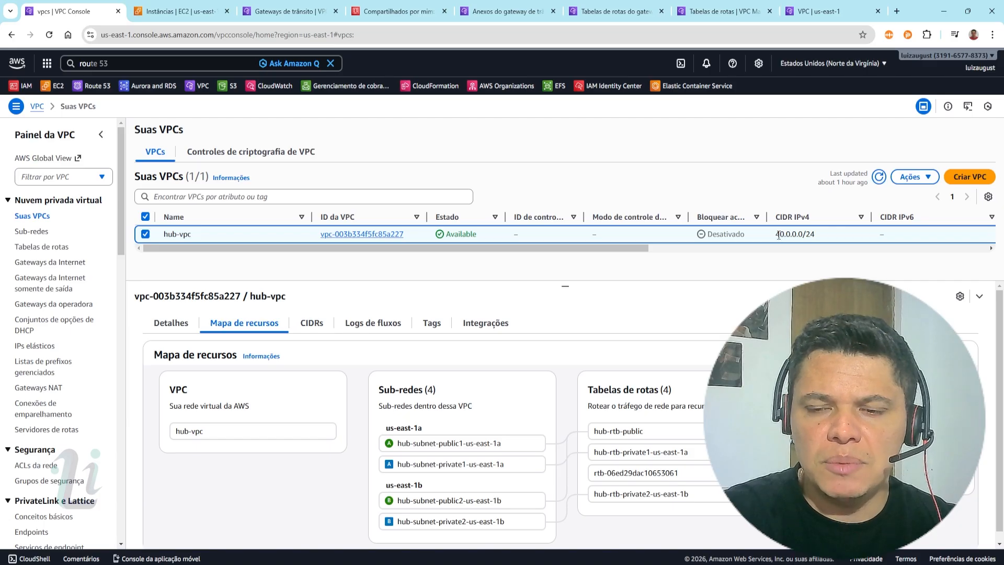
{"action": "left_click_drag", "start_coordinate": [775, 235], "coordinate": [819, 240]}
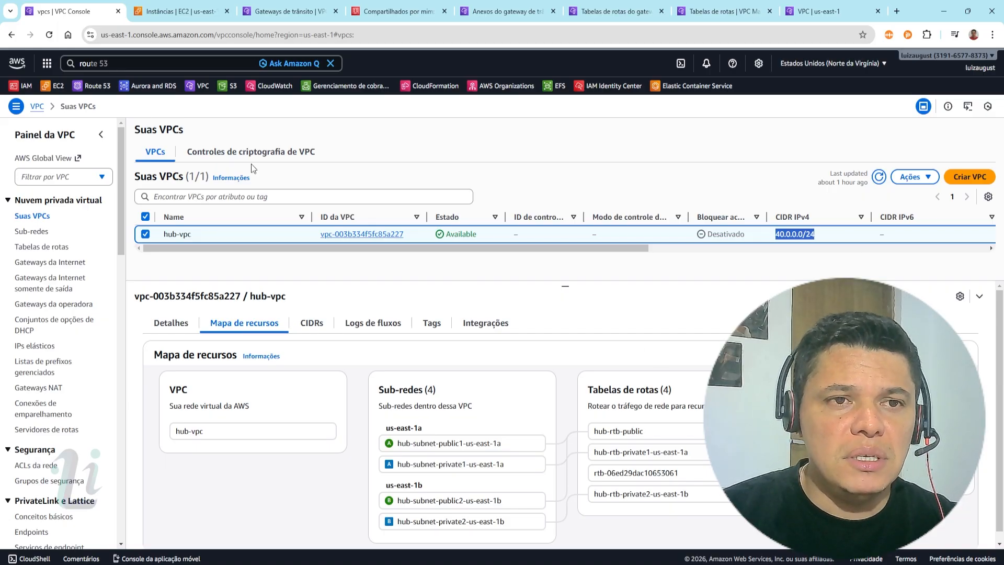
{"action": "left_click", "coordinate": [168, 12]}
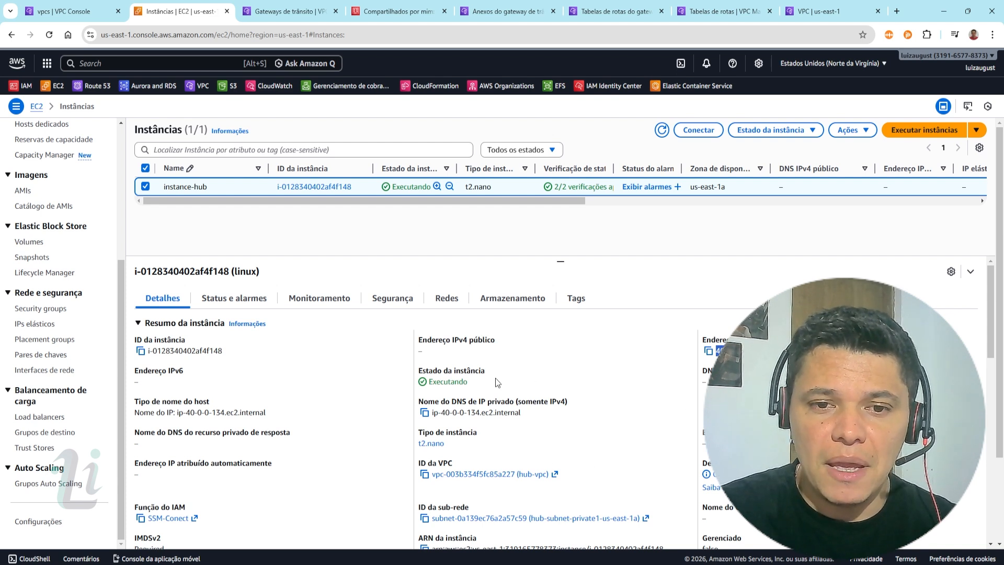
{"action": "left_click", "coordinate": [447, 299]}
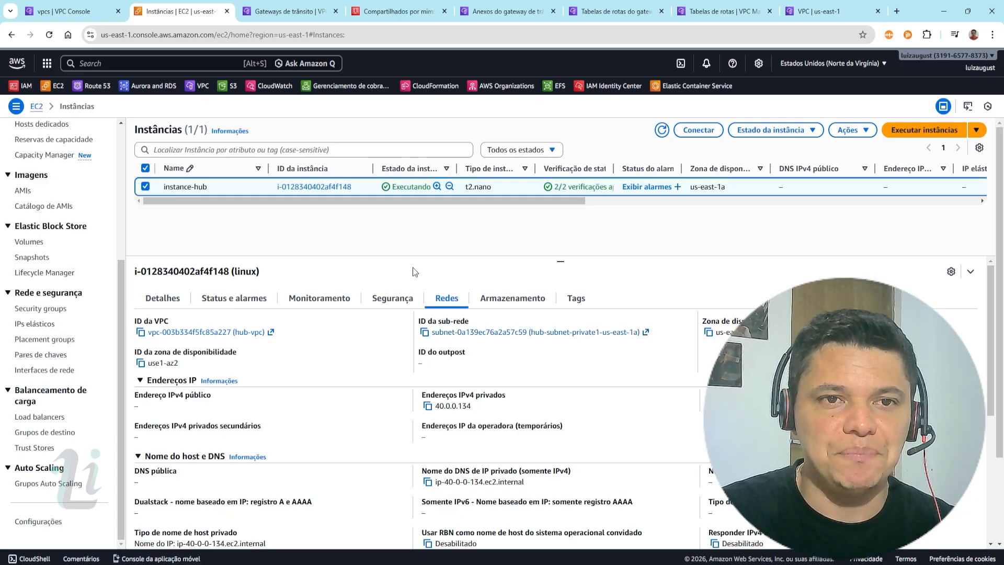
Step: Inspect the tgw-hub transit gateway's details and the share-tgw resource share's shared resources and principals
{"action": "left_click", "coordinate": [291, 11]}
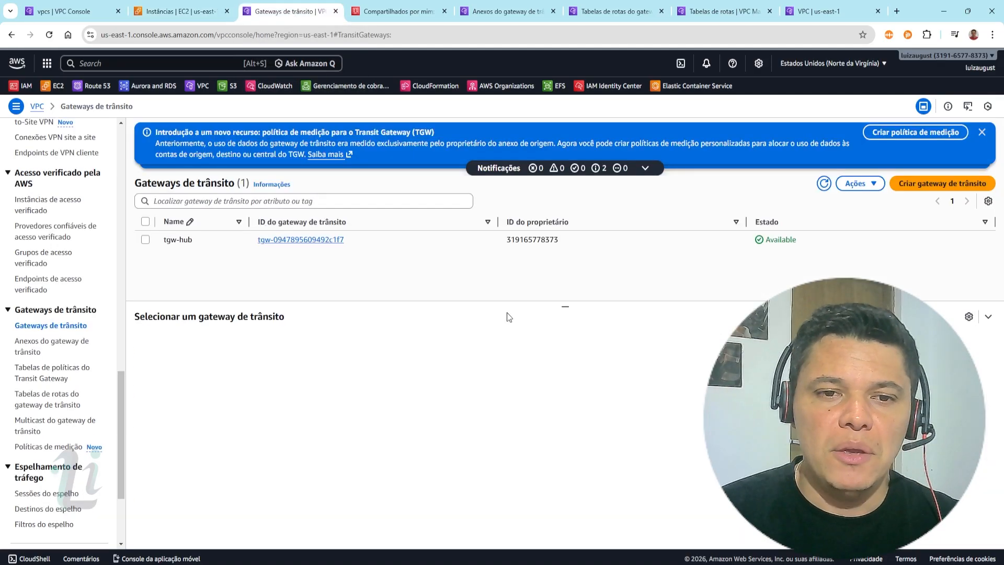
{"action": "left_click", "coordinate": [551, 239]}
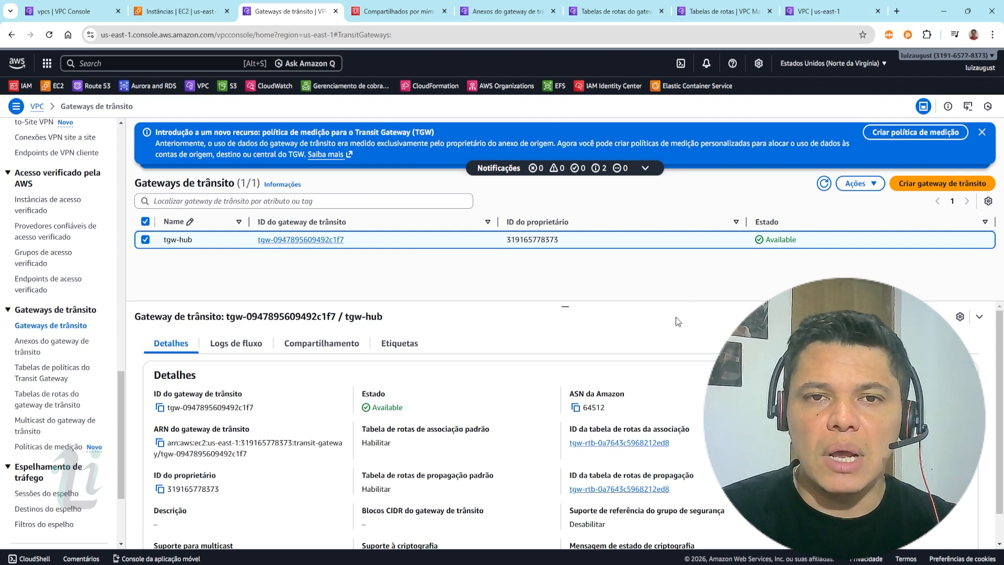
{"action": "left_click", "coordinate": [406, 15]}
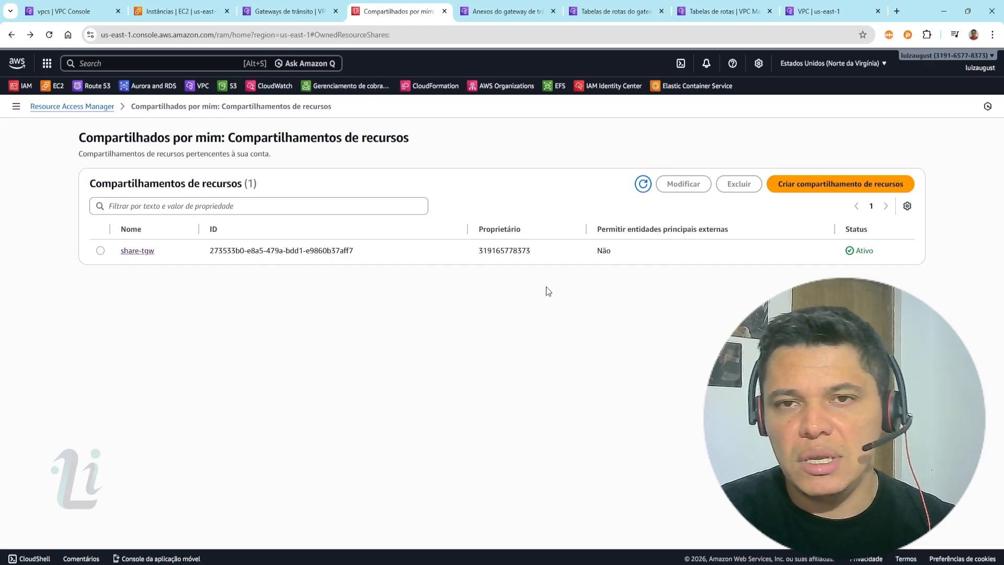
{"action": "left_click", "coordinate": [145, 252]}
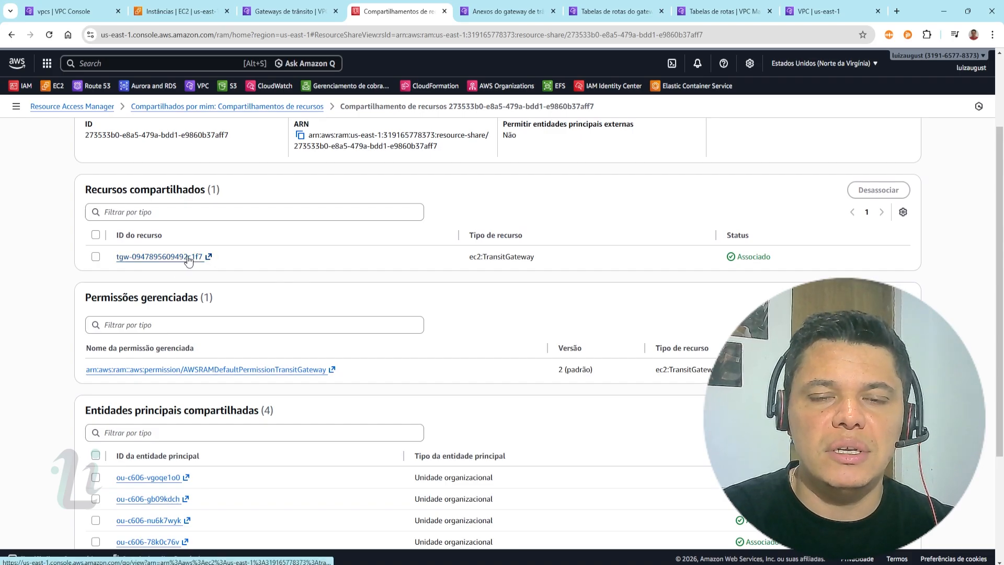
{"action": "scroll", "coordinate": [336, 413], "scroll_direction": "down", "scroll_amount": 2}
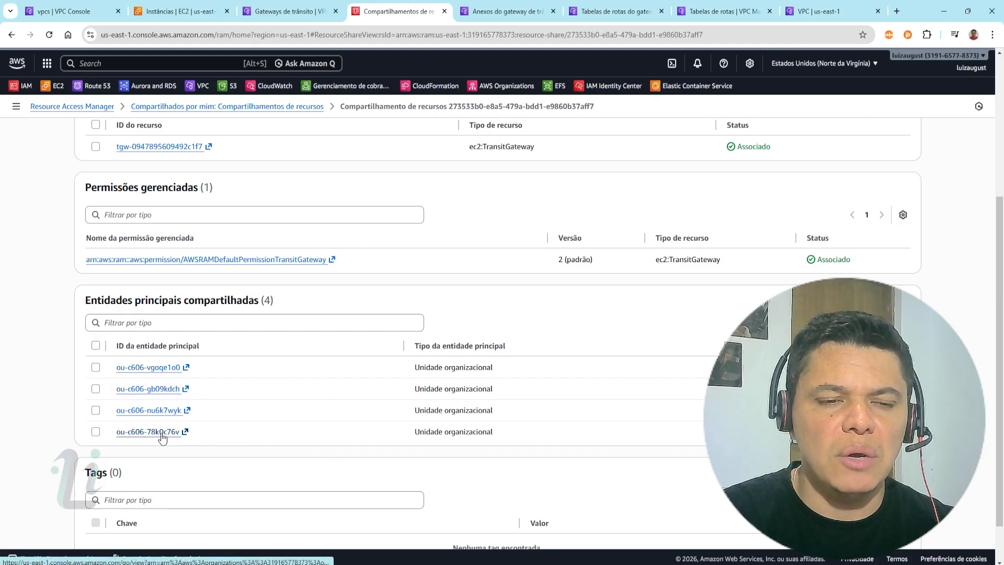
{"action": "scroll", "coordinate": [340, 373], "scroll_direction": "down", "scroll_amount": 1}
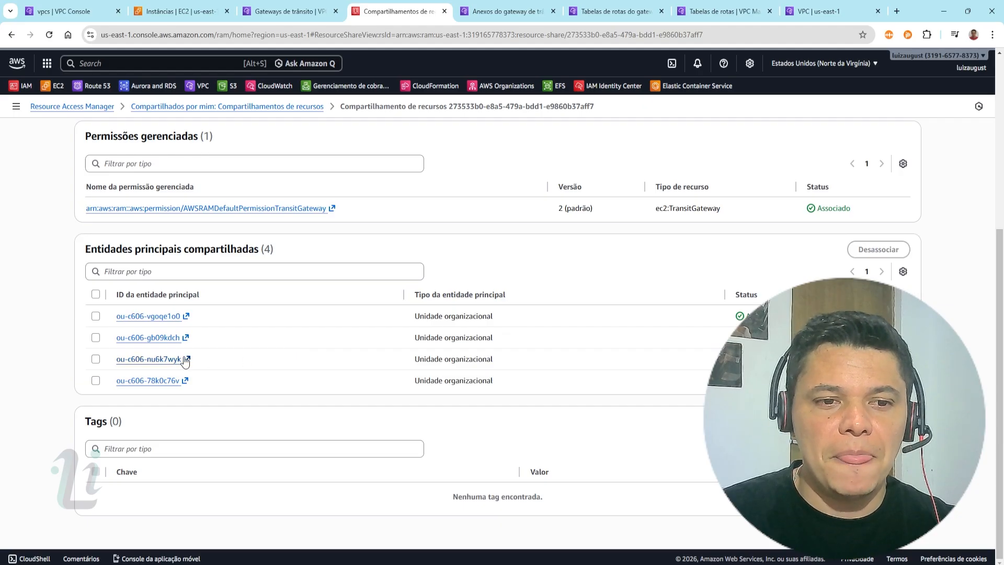
{"action": "scroll", "coordinate": [306, 350], "scroll_direction": "up", "scroll_amount": 5}
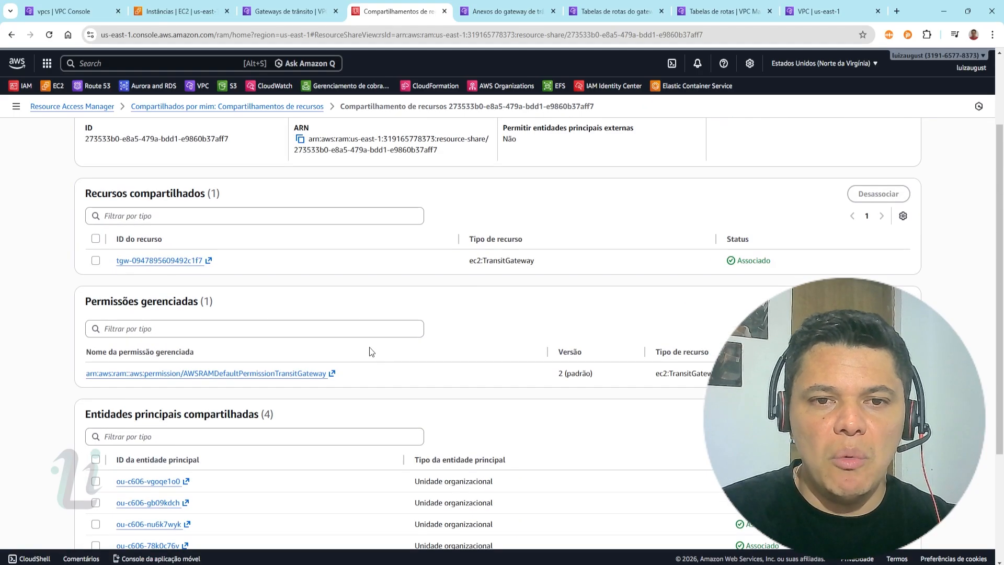
Step: Review the hub account's transit gateway attachments, the rtb-hub routes and the VPC route tables
{"action": "key", "text": "ctrl+Tab"}
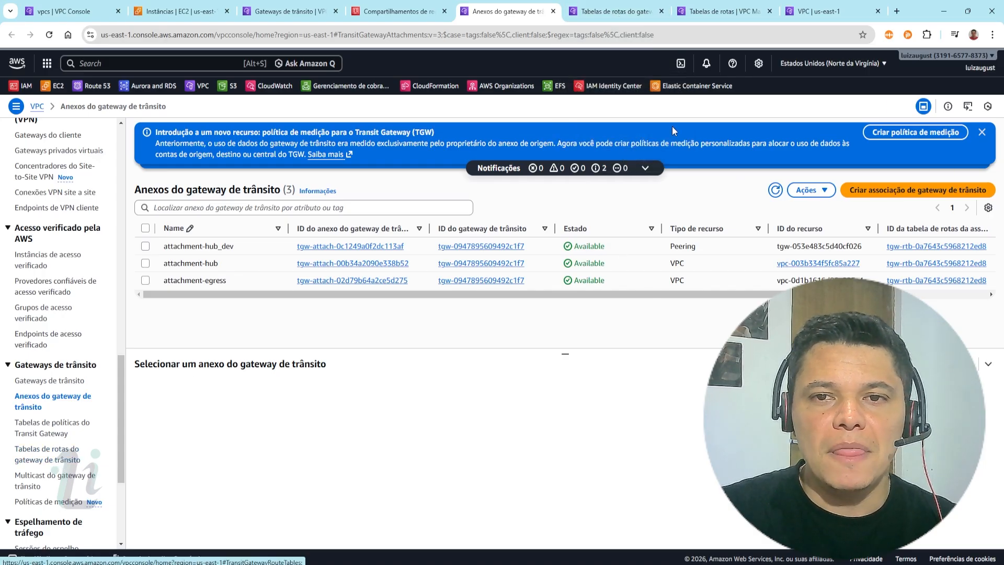
{"action": "left_click", "coordinate": [626, 16]}
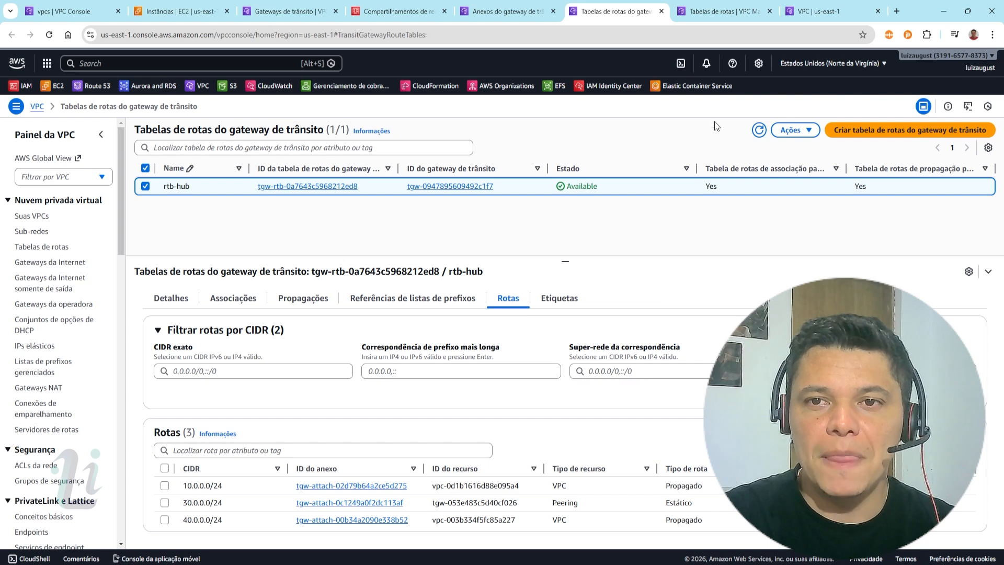
{"action": "left_click", "coordinate": [711, 15]}
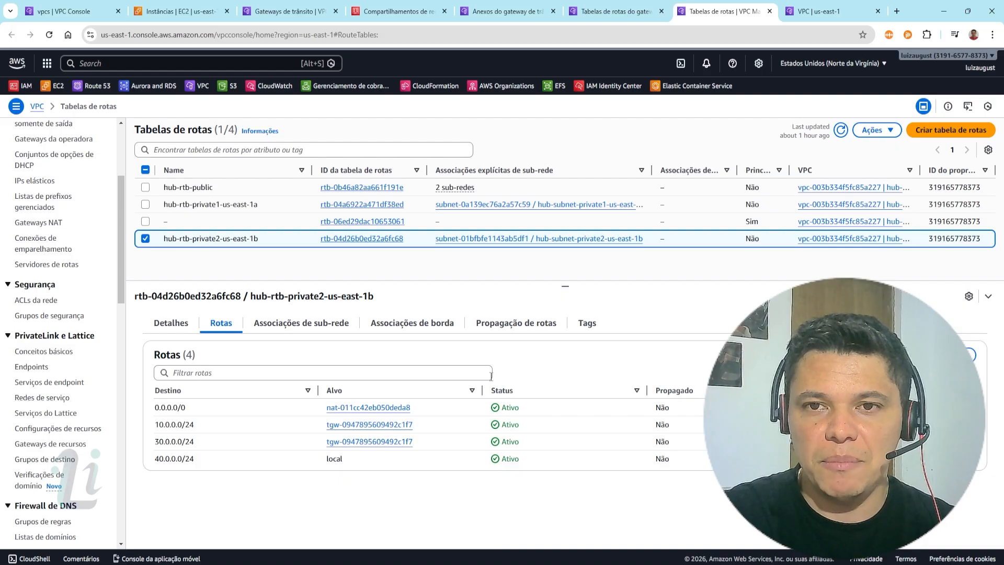
Step: Inspect the inbound rules of the hub-sg security group
{"action": "left_click", "coordinate": [829, 15]}
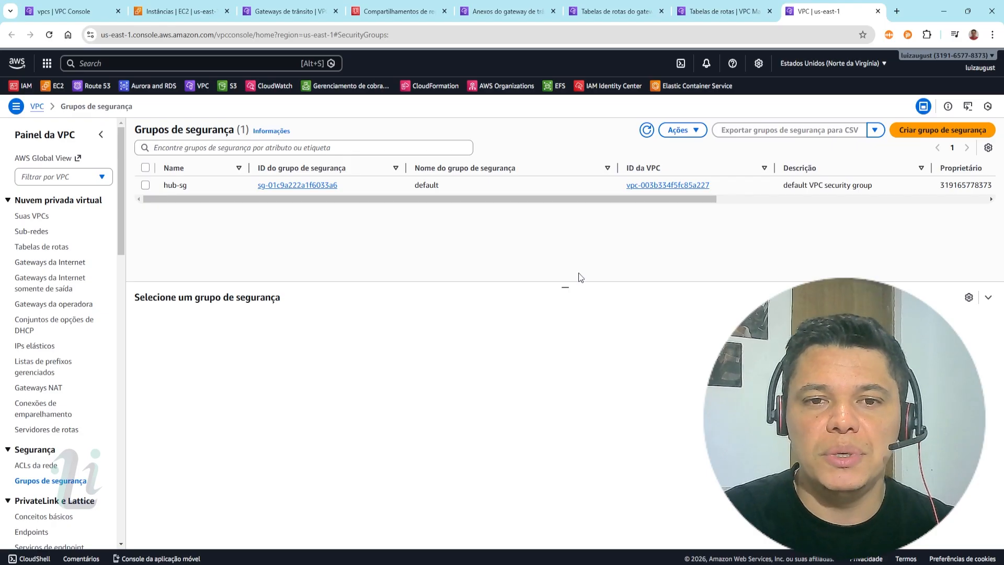
{"action": "left_click", "coordinate": [539, 187]}
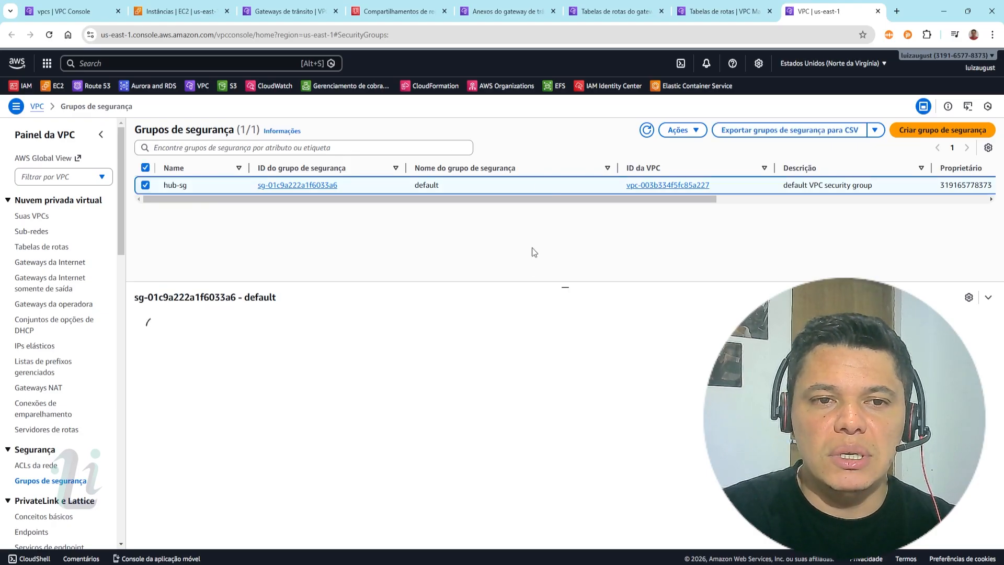
{"action": "left_click", "coordinate": [245, 324]}
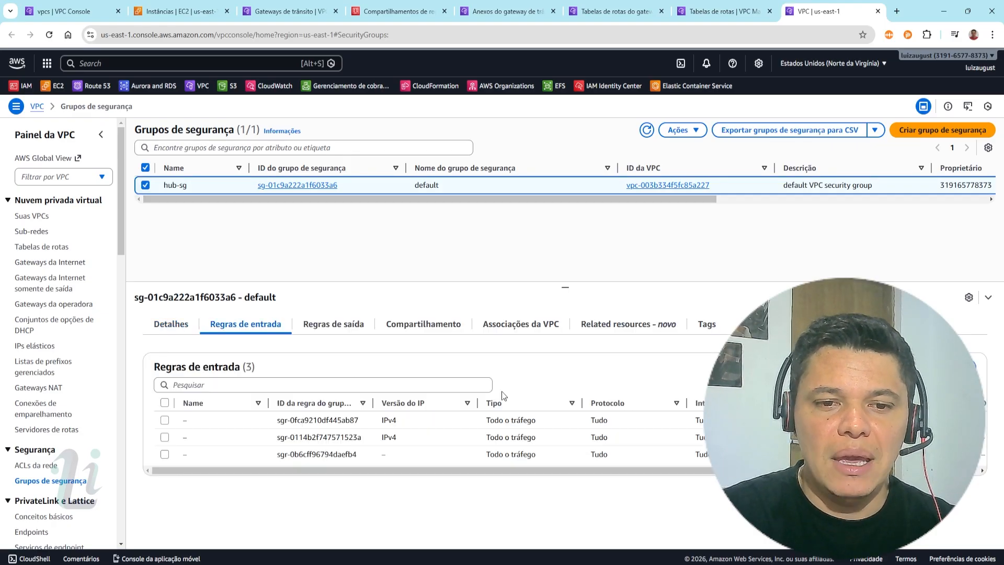
{"action": "left_click", "coordinate": [925, 366]}
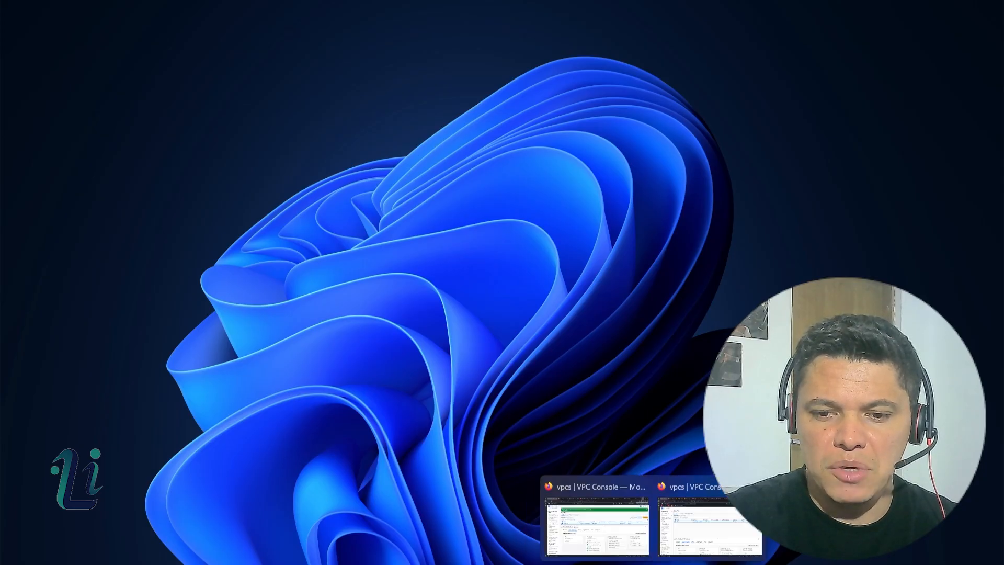
Step: Switch to the egress account's console in Firefox and review egress-vpc and the bastion-egress instance's subnet and public IPv4 address
{"action": "left_click", "coordinate": [634, 560]}
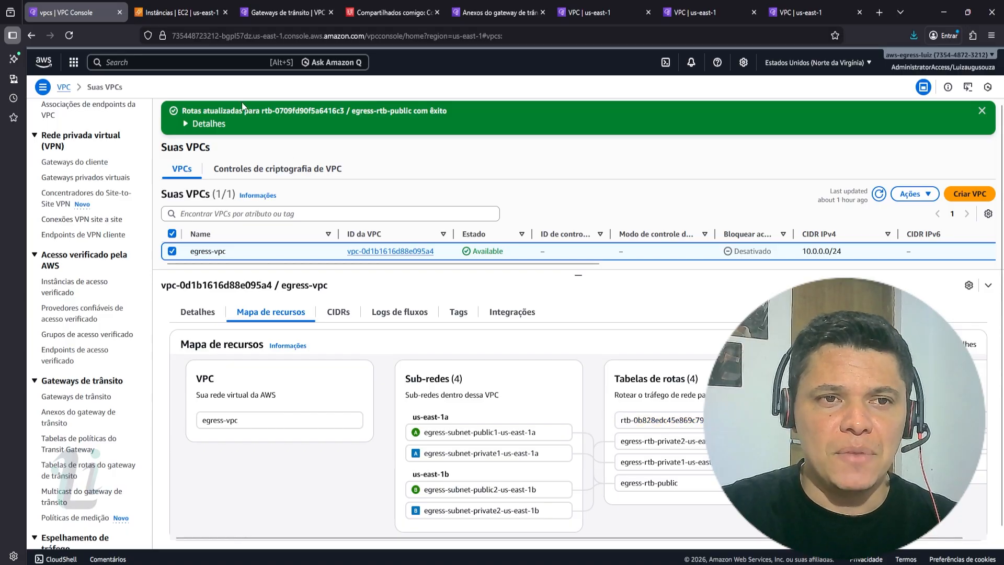
{"action": "left_click", "coordinate": [187, 17]}
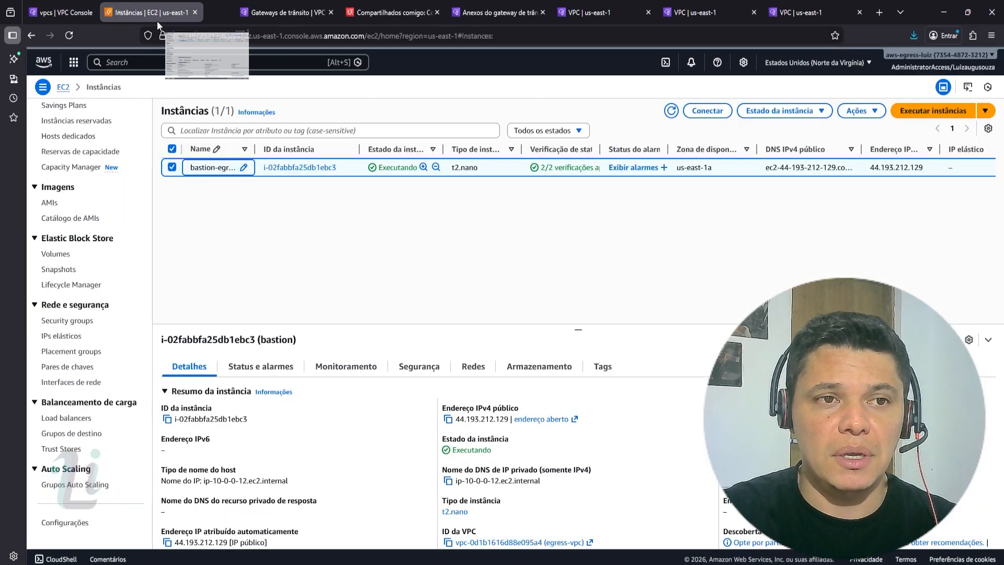
{"action": "left_click", "coordinate": [65, 12]}
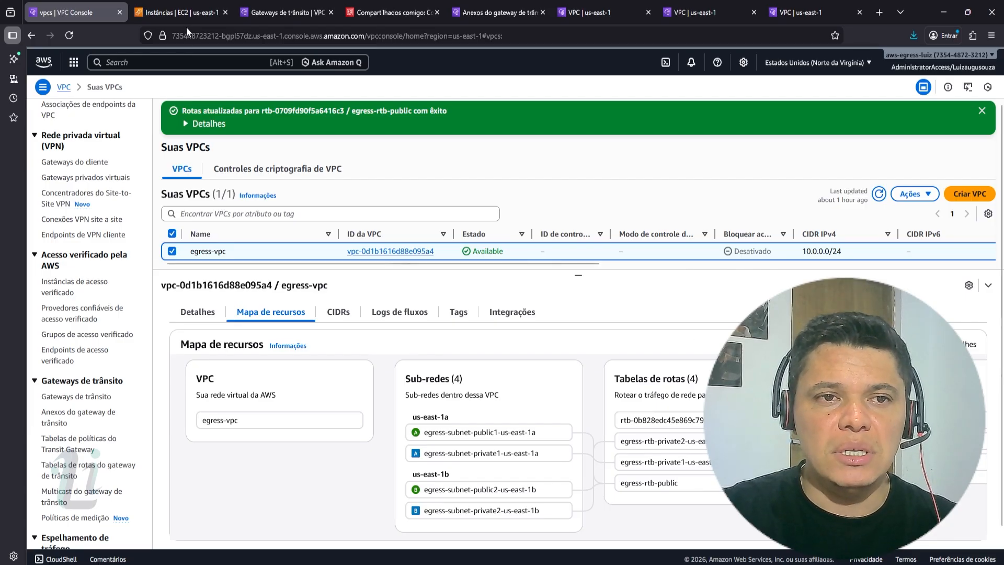
{"action": "left_click", "coordinate": [181, 13]}
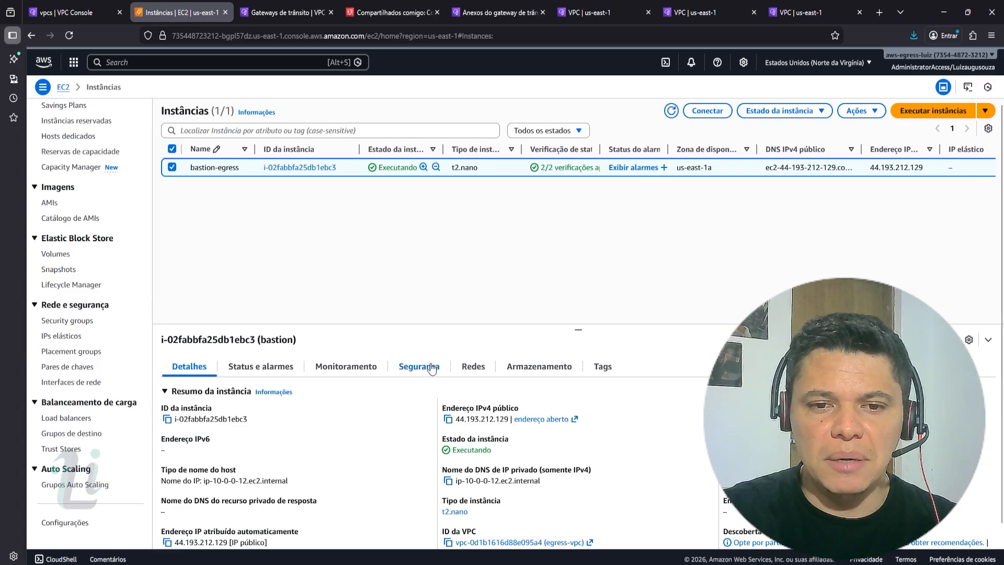
{"action": "left_click", "coordinate": [473, 367]}
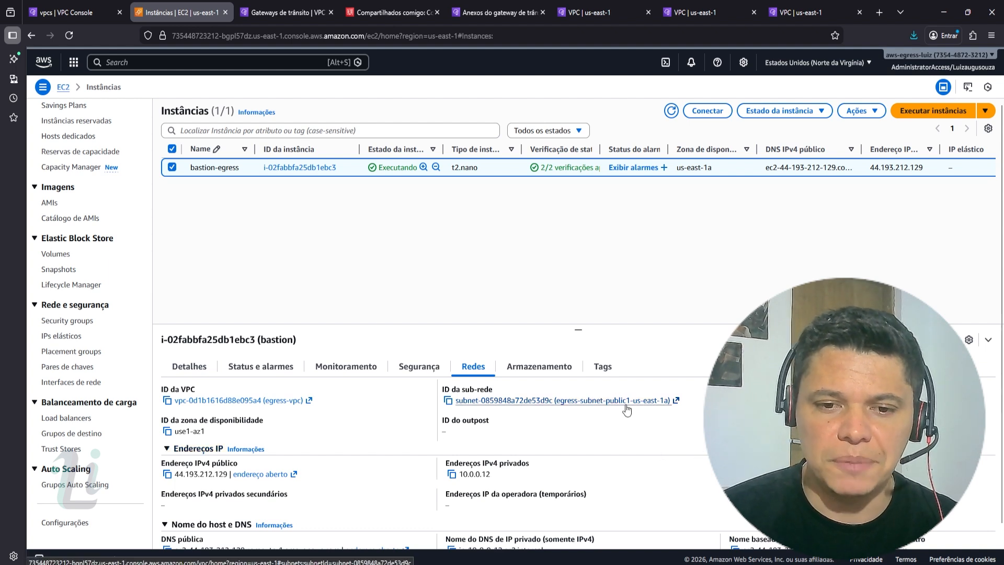
{"action": "left_click", "coordinate": [173, 366]}
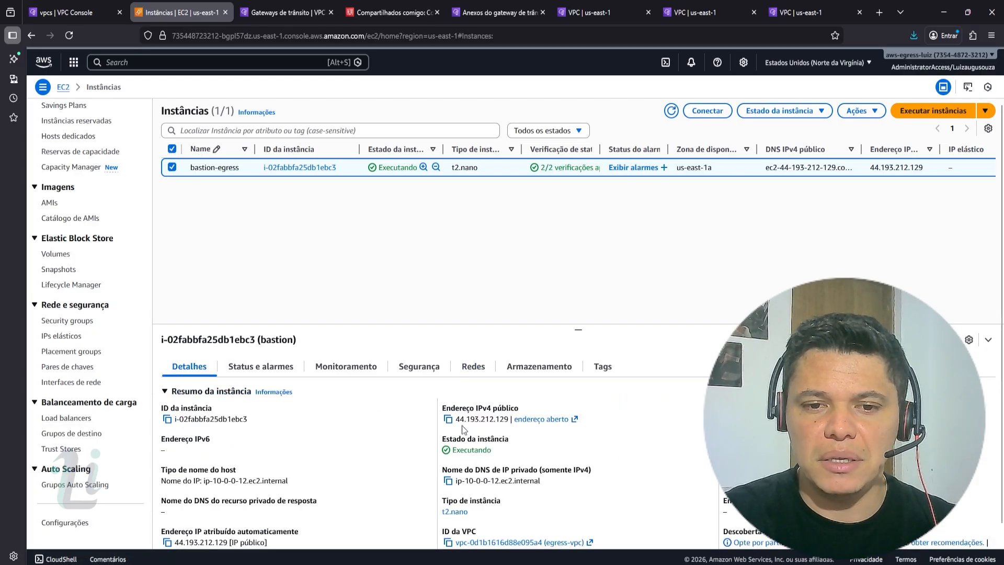
{"action": "left_click_drag", "start_coordinate": [456, 419], "coordinate": [474, 419]}
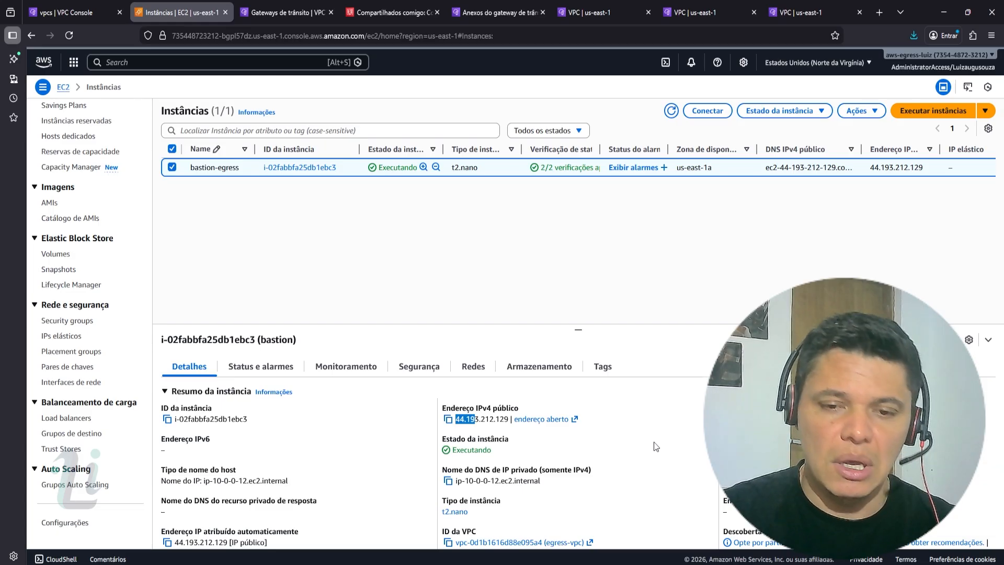
Step: In the egress account, inspect the shared tgw-hub gateway's details and the owner of the share-tgw resource share
{"action": "left_click", "coordinate": [286, 16]}
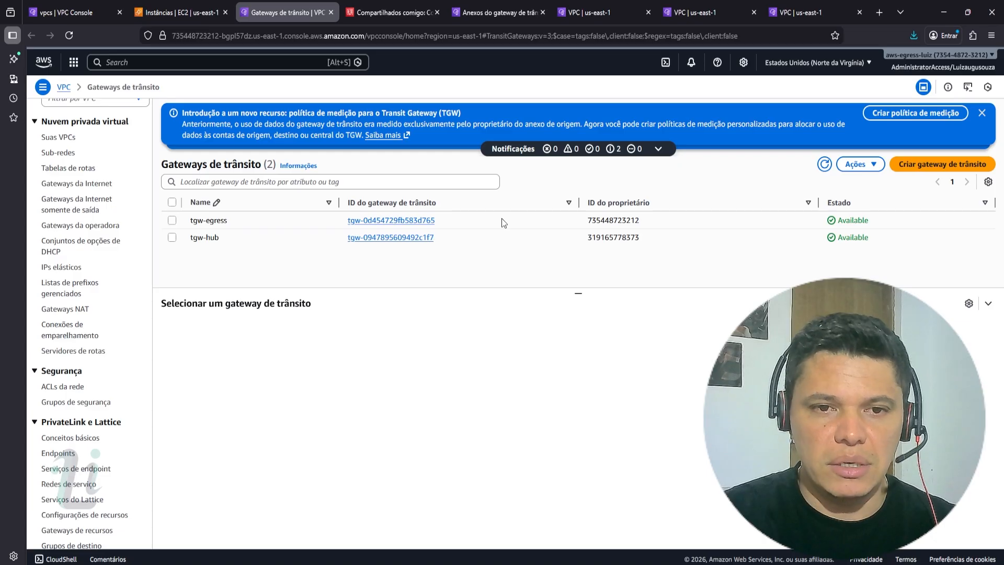
{"action": "left_click", "coordinate": [506, 247]}
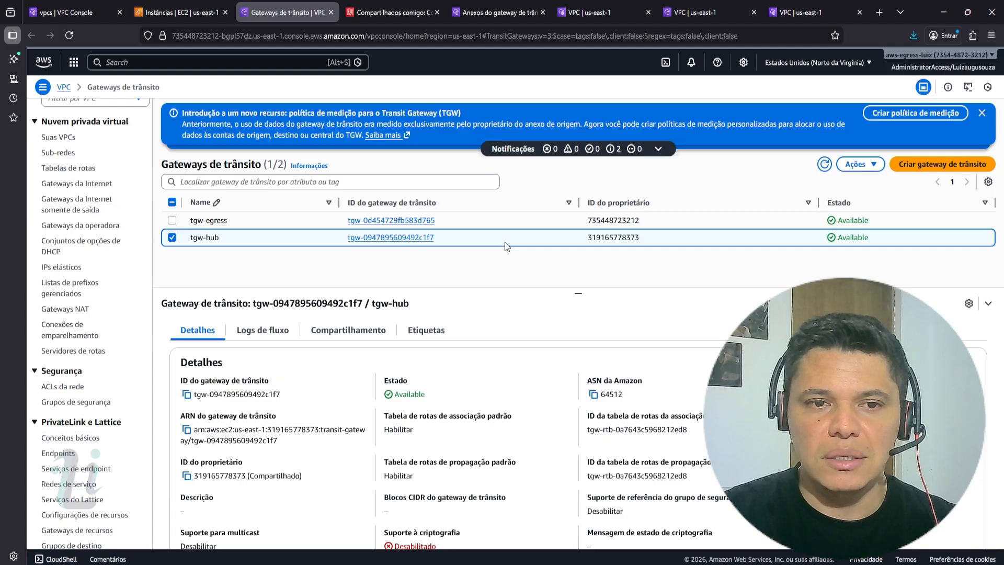
{"action": "left_click", "coordinate": [387, 16]}
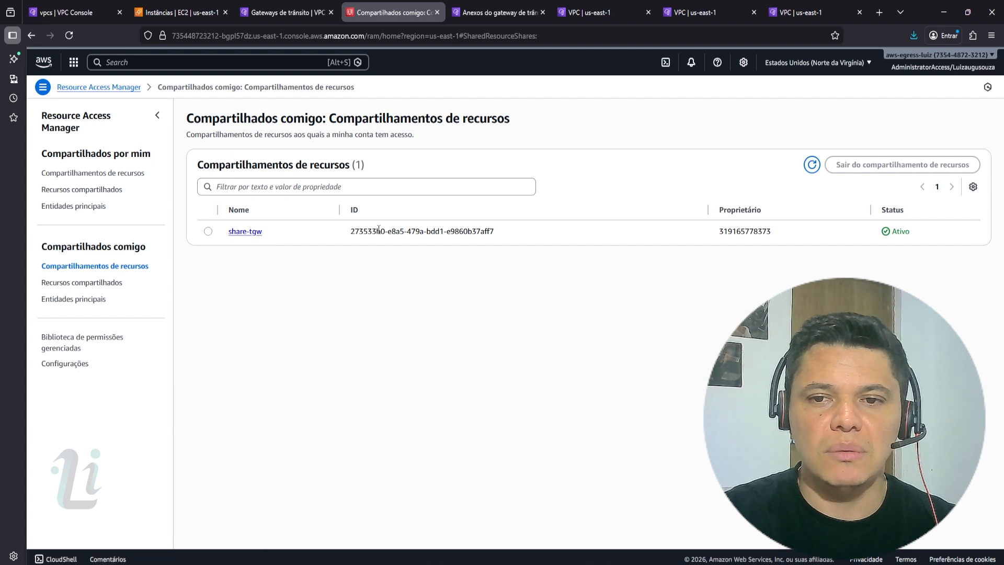
{"action": "left_click", "coordinate": [251, 232]}
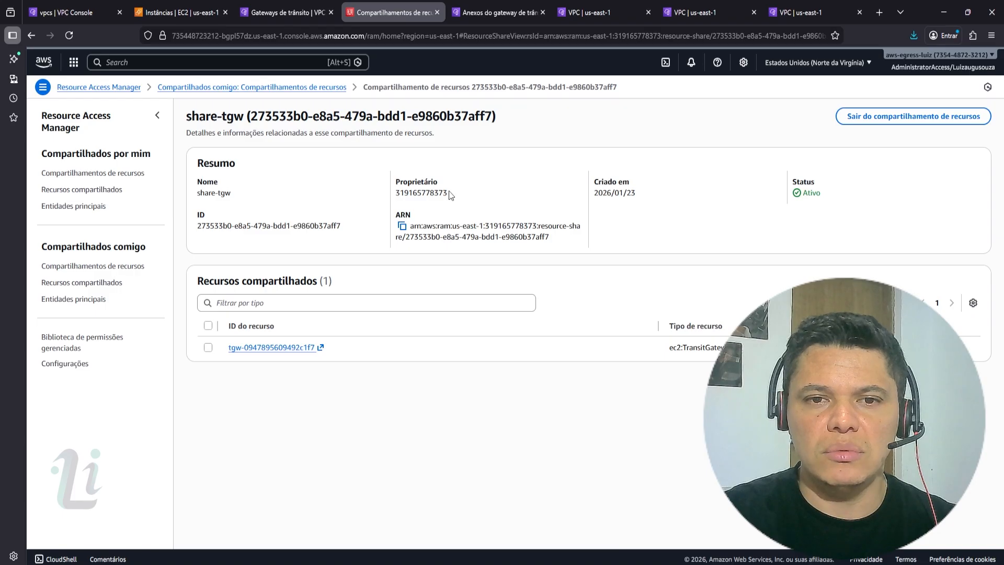
{"action": "left_click_drag", "start_coordinate": [447, 192], "coordinate": [399, 192]}
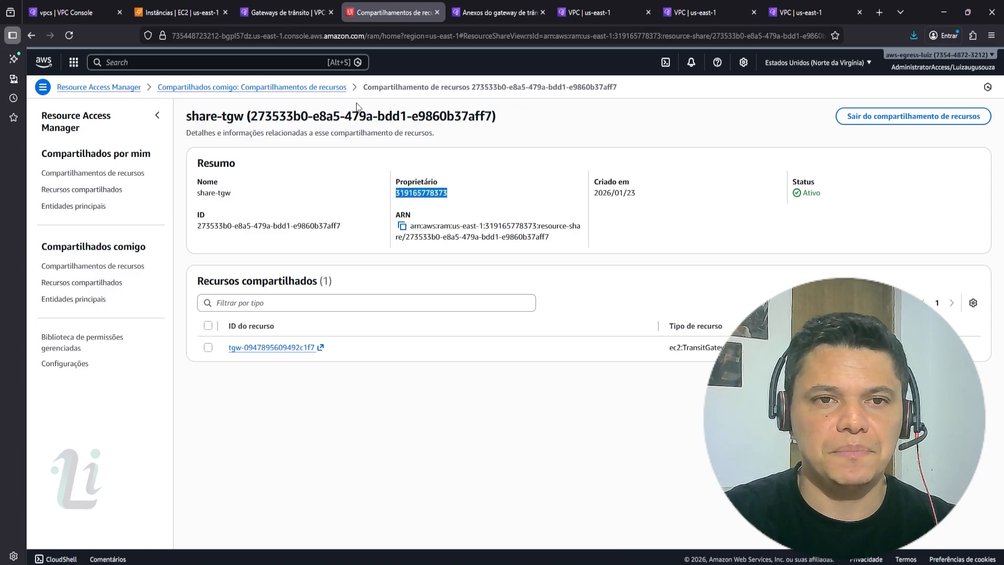
Step: Return to the list of resource shares shared with the egress account and open its transit gateway attachments
{"action": "left_click", "coordinate": [33, 37]}
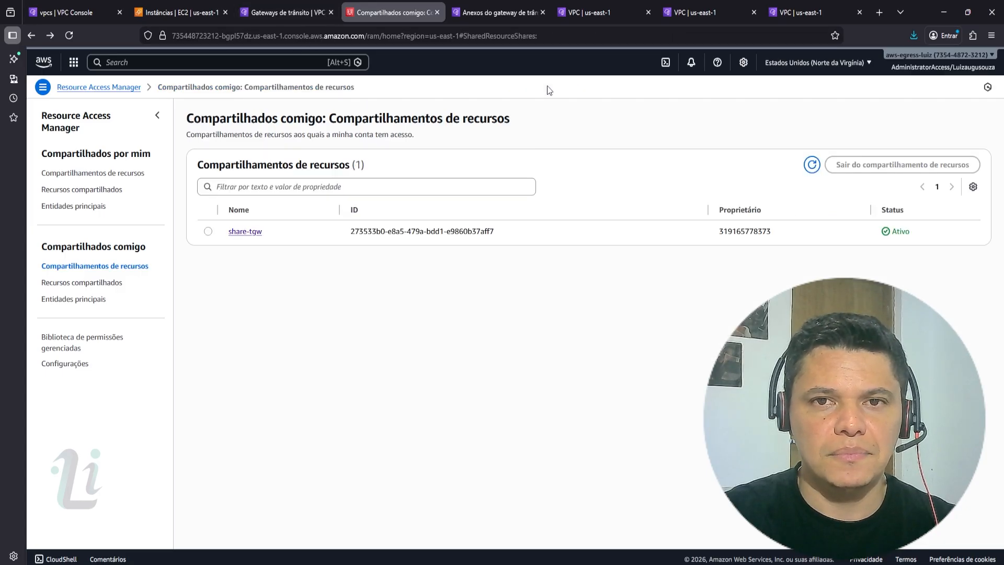
{"action": "left_click", "coordinate": [497, 14]}
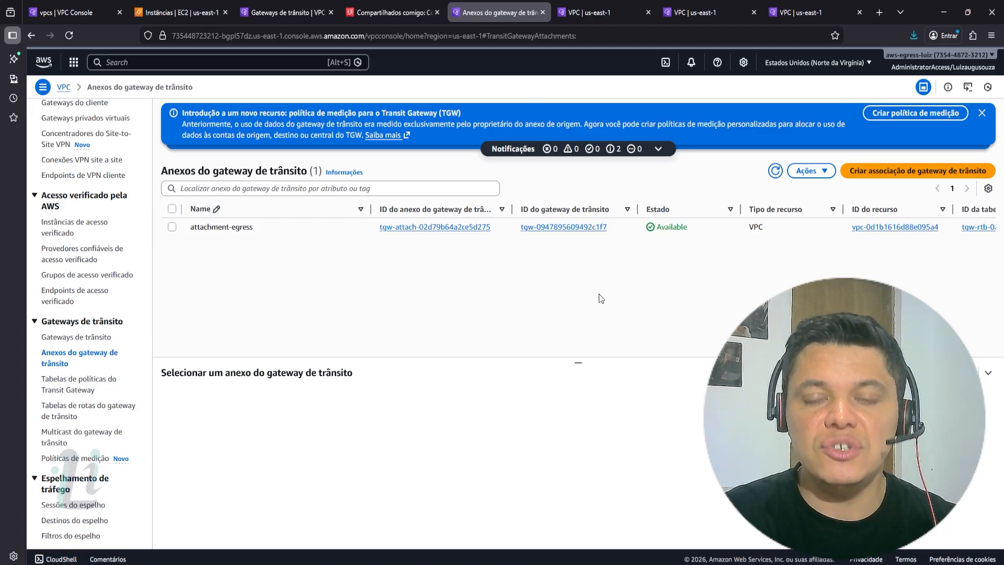
Step: Demonstrate the new transit gateway attachment form with tgw-hub and egress-vpc selected, and leave it without creating the attachment
{"action": "left_click", "coordinate": [917, 171]}
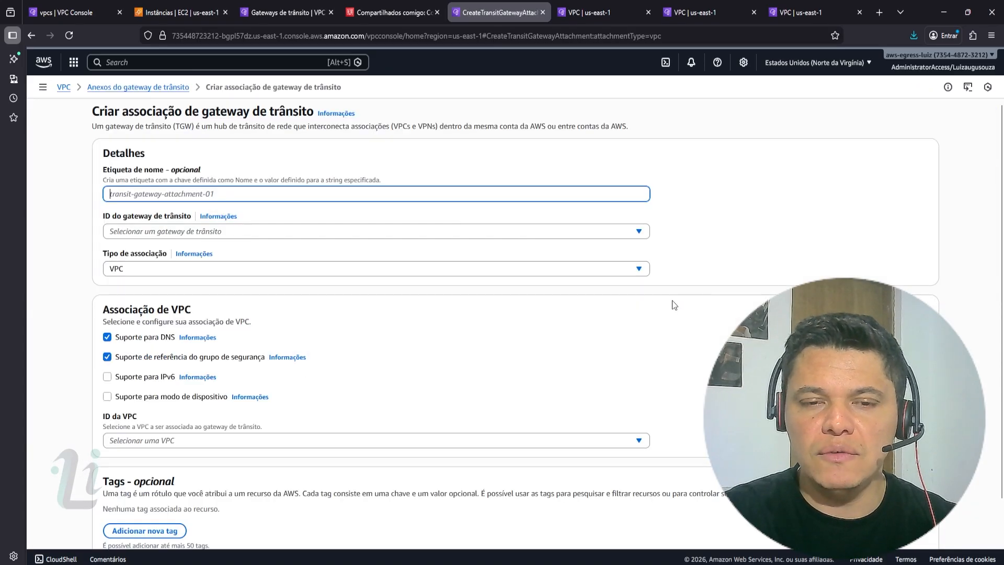
{"action": "left_click", "coordinate": [348, 235]}
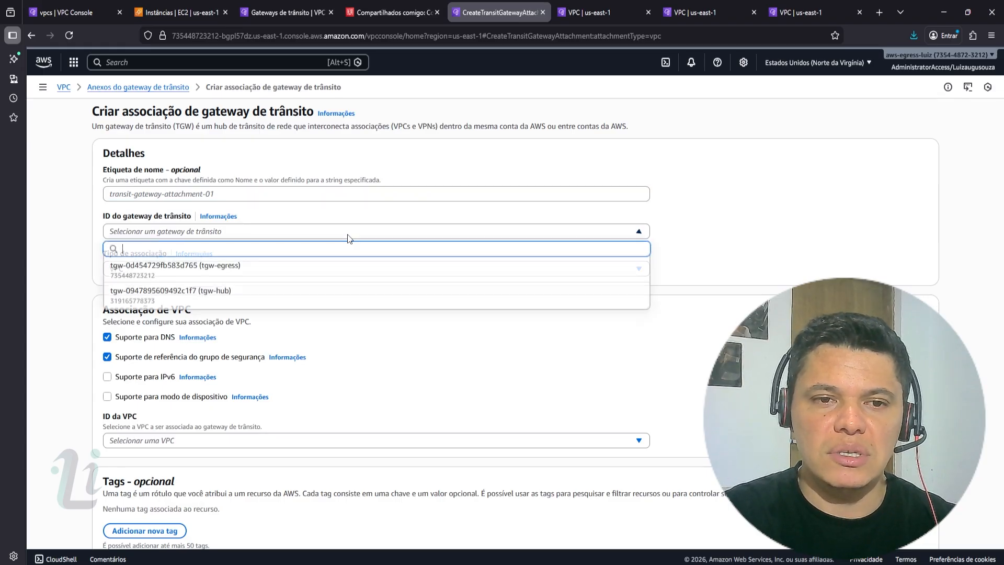
{"action": "left_click", "coordinate": [345, 298]}
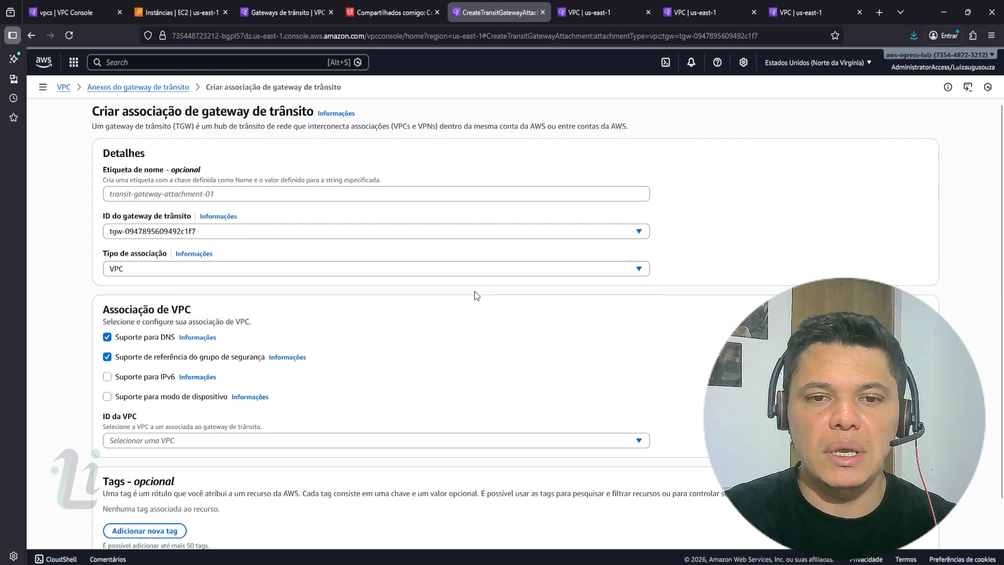
{"action": "left_click", "coordinate": [438, 444]}
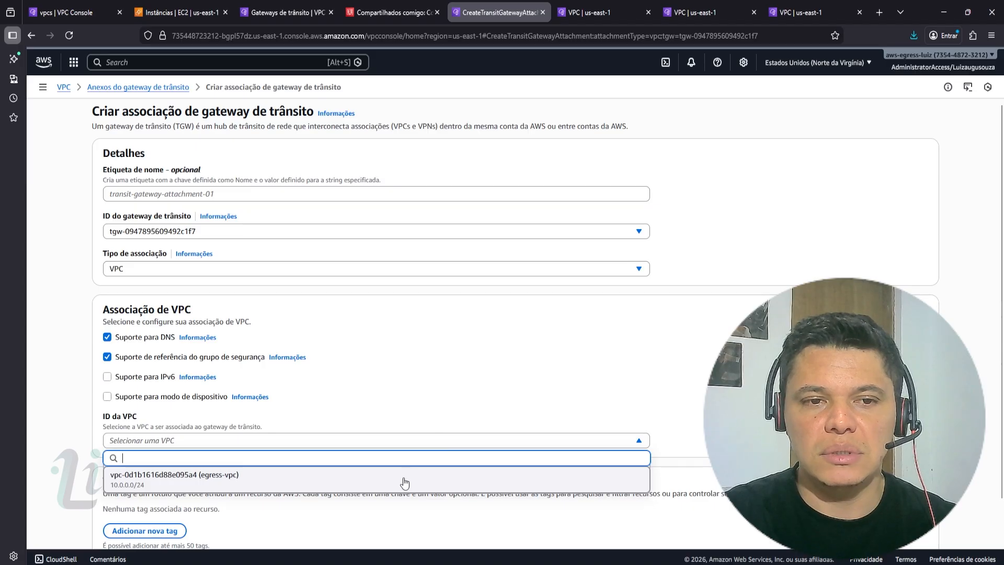
{"action": "left_click", "coordinate": [404, 479]}
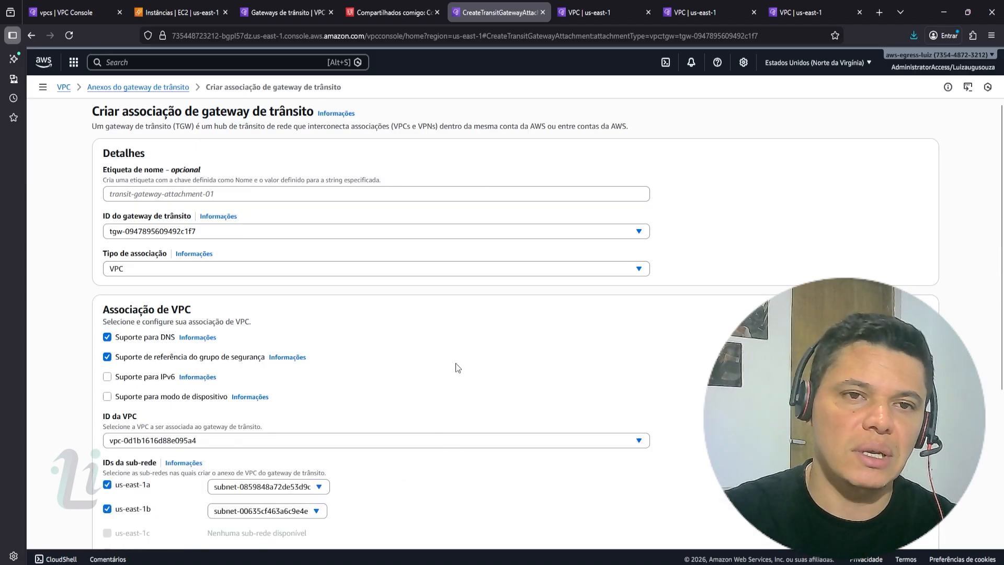
{"action": "left_click", "coordinate": [172, 88]}
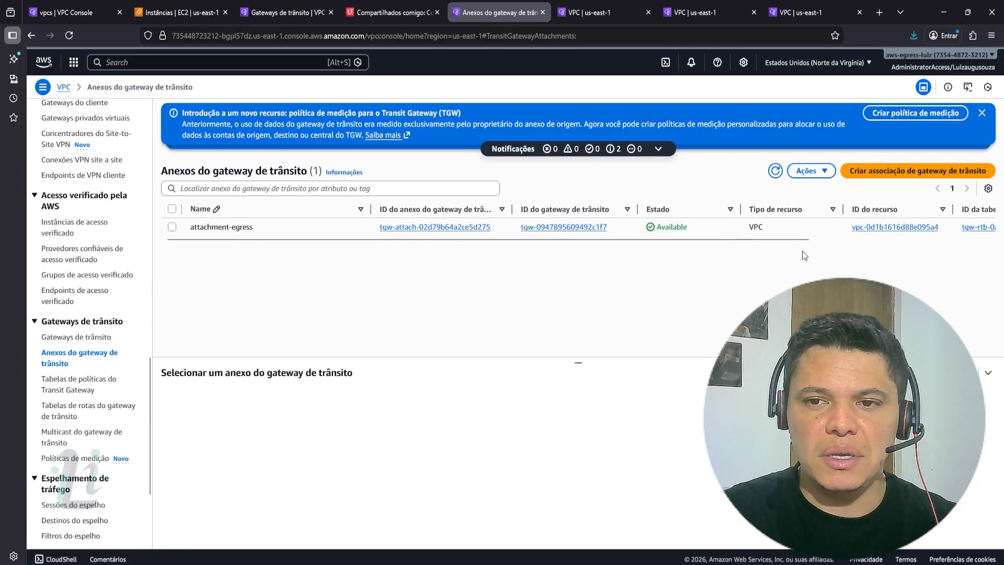
Step: Review the details of attachment-egress and the details and routes of the rtb-egress transit gateway route table
{"action": "left_click", "coordinate": [762, 227]}
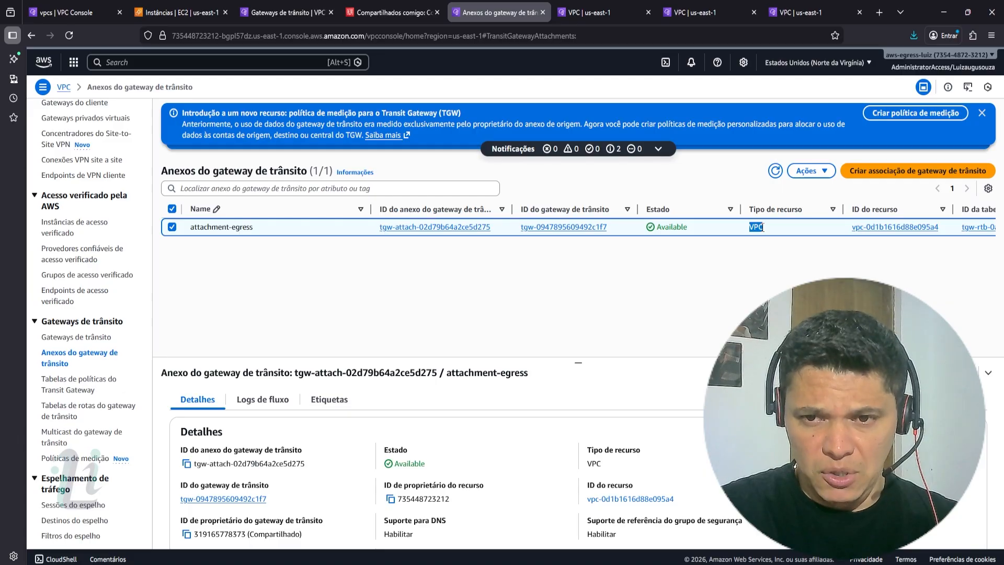
{"action": "key", "text": "ctrl+Tab"}
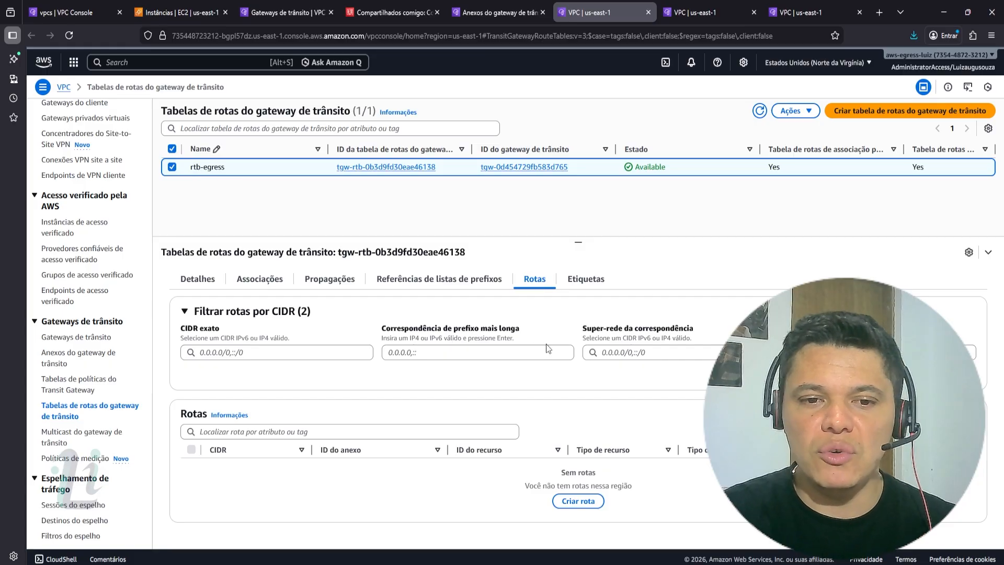
{"action": "left_click", "coordinate": [199, 280]}
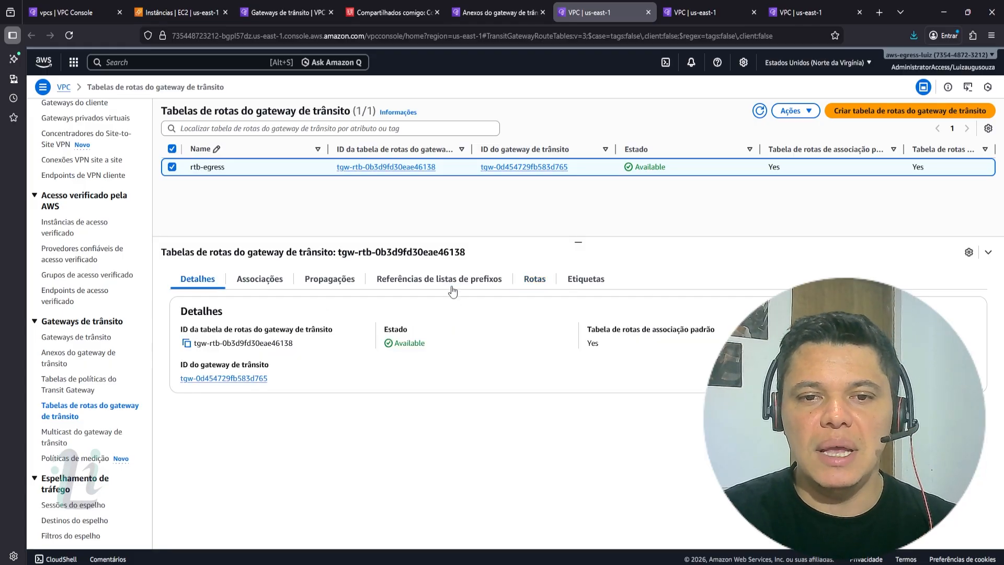
{"action": "left_click", "coordinate": [534, 281]}
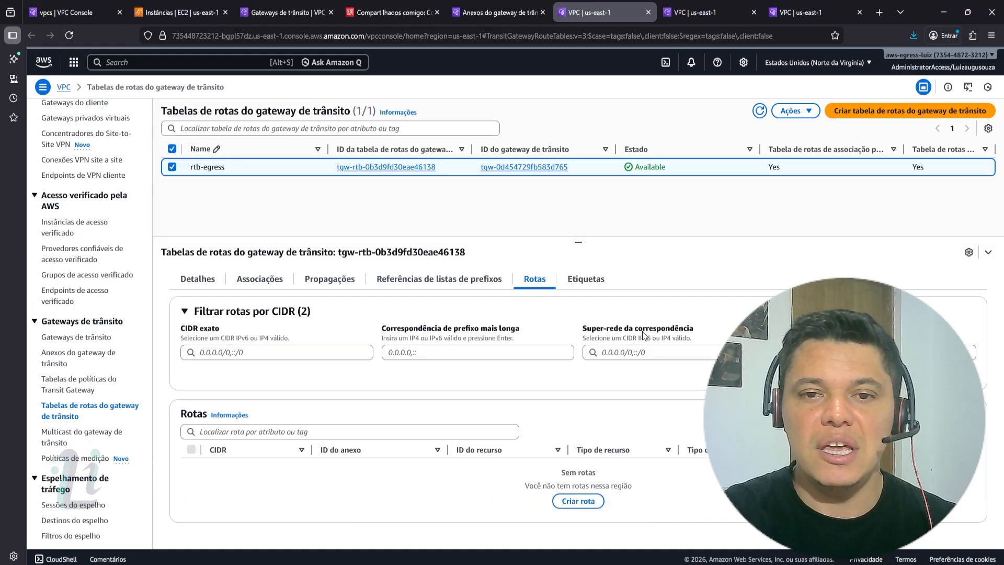
Step: Open the egress VPC route tables and check the bastion-egress instance's subnet in its network details
{"action": "left_click", "coordinate": [700, 17]}
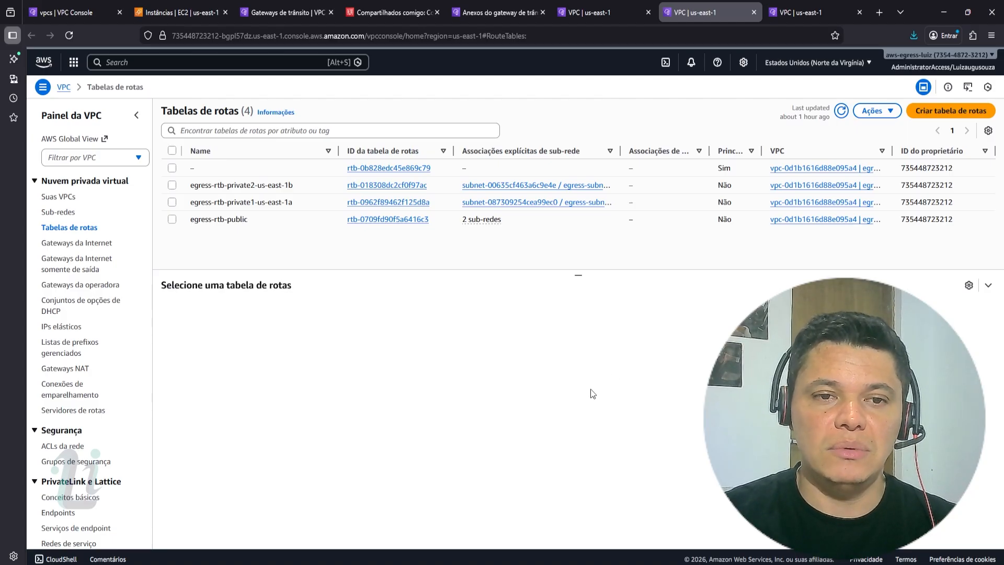
{"action": "left_click", "coordinate": [184, 19]}
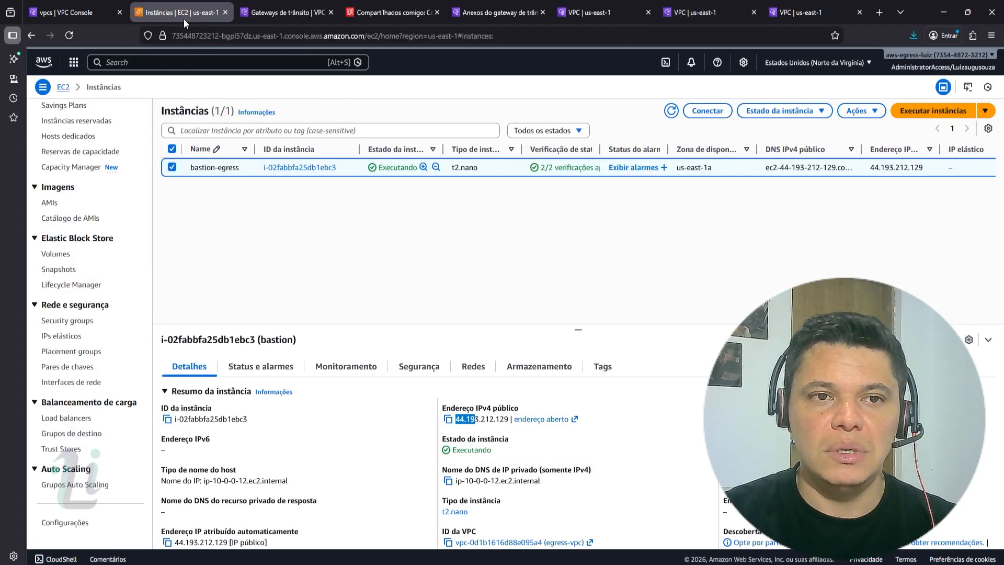
{"action": "left_click", "coordinate": [472, 367]}
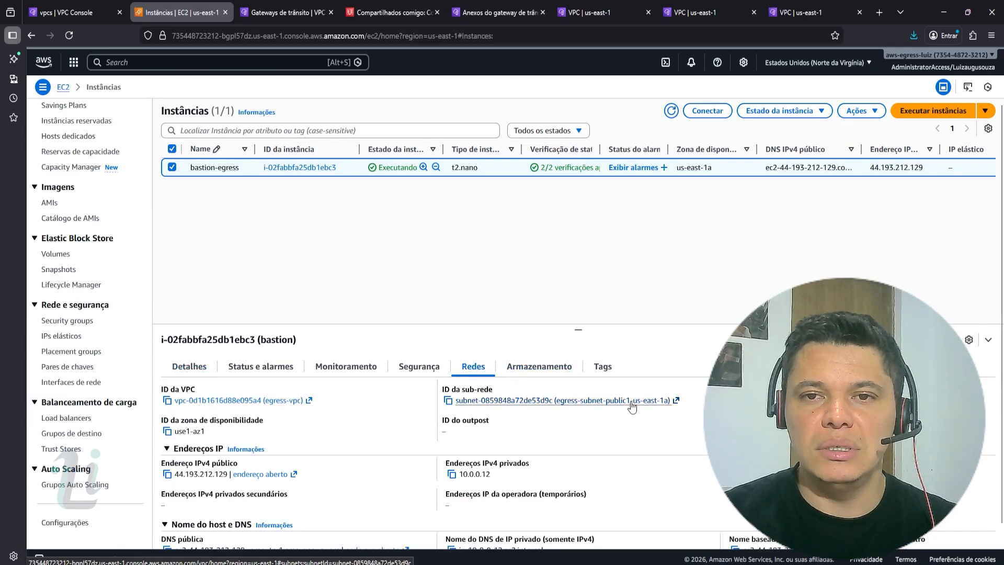
Step: Inspect the egress-rtb-public route table's routes for 10.0.0.0/24, 0.0.0.0/0, 30.0.0.0/24 and 40.0.0.0/24
{"action": "left_click", "coordinate": [709, 15]}
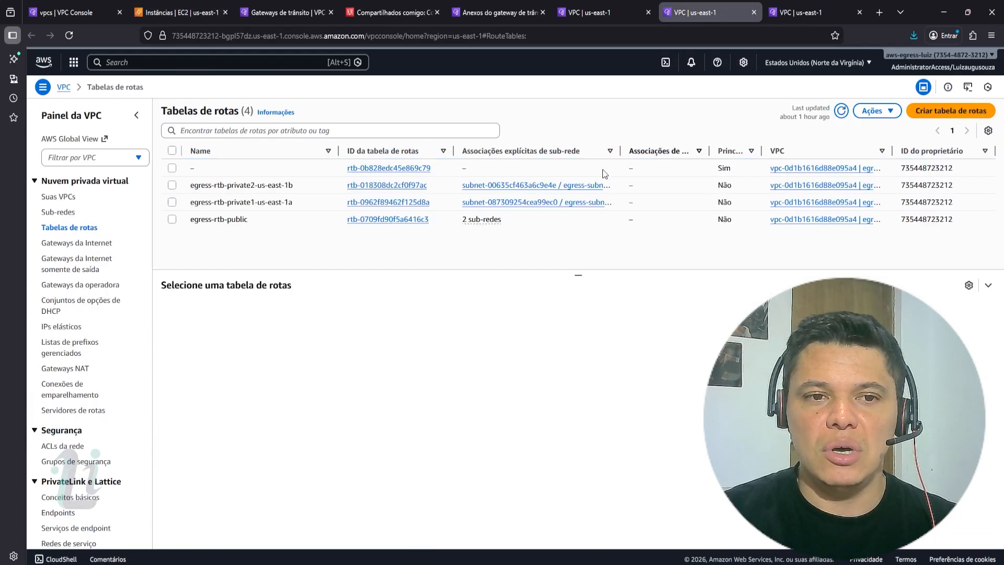
{"action": "left_click", "coordinate": [518, 225]}
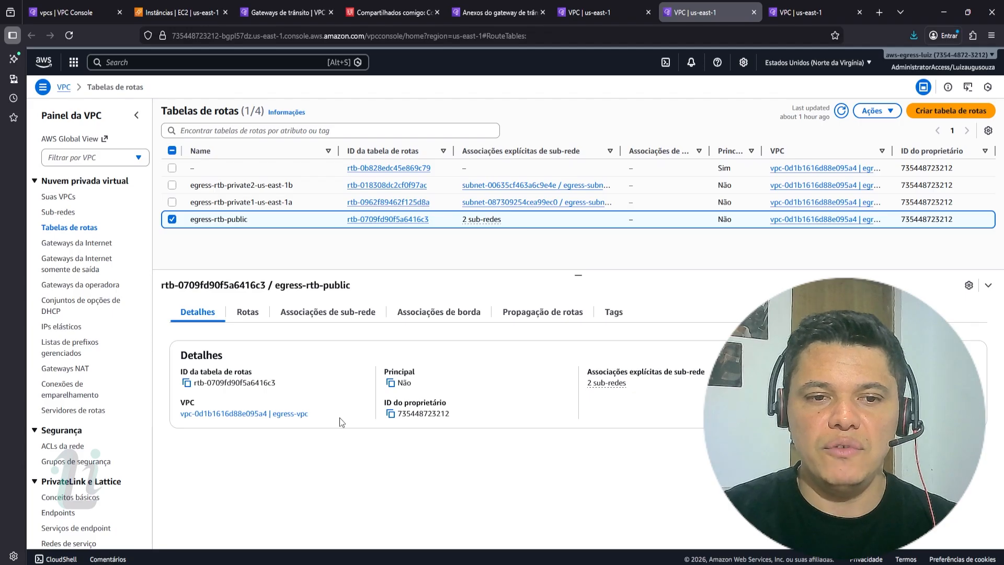
{"action": "left_click", "coordinate": [253, 317]}
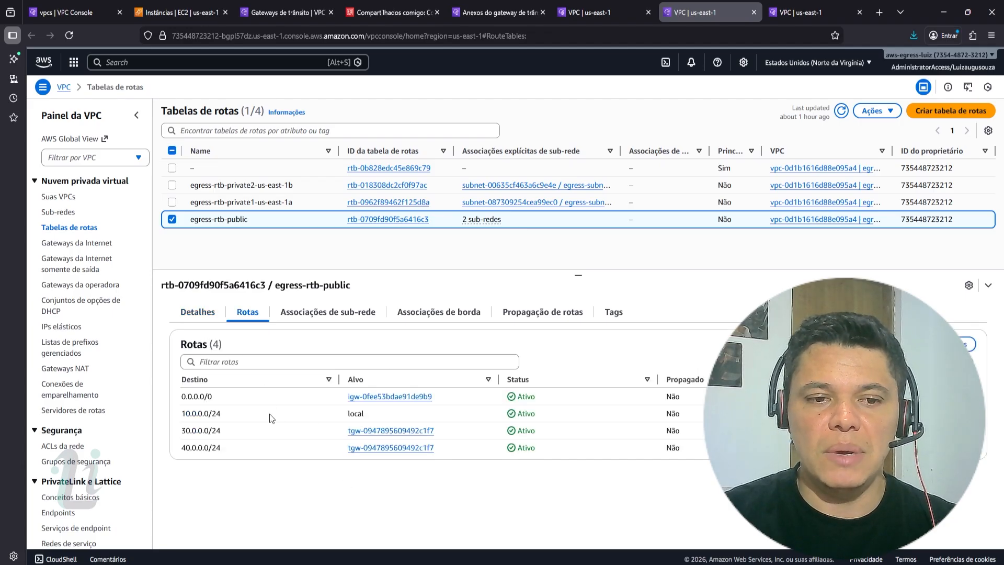
{"action": "left_click_drag", "start_coordinate": [269, 413], "coordinate": [181, 414]}
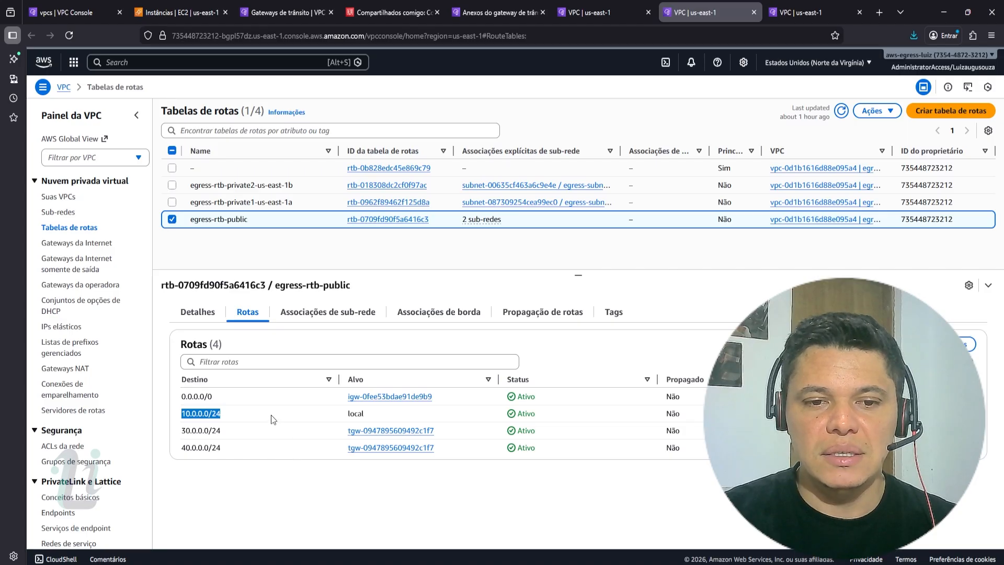
{"action": "left_click_drag", "start_coordinate": [233, 396], "coordinate": [180, 396]}
{"action": "left_click_drag", "start_coordinate": [242, 432], "coordinate": [182, 429]}
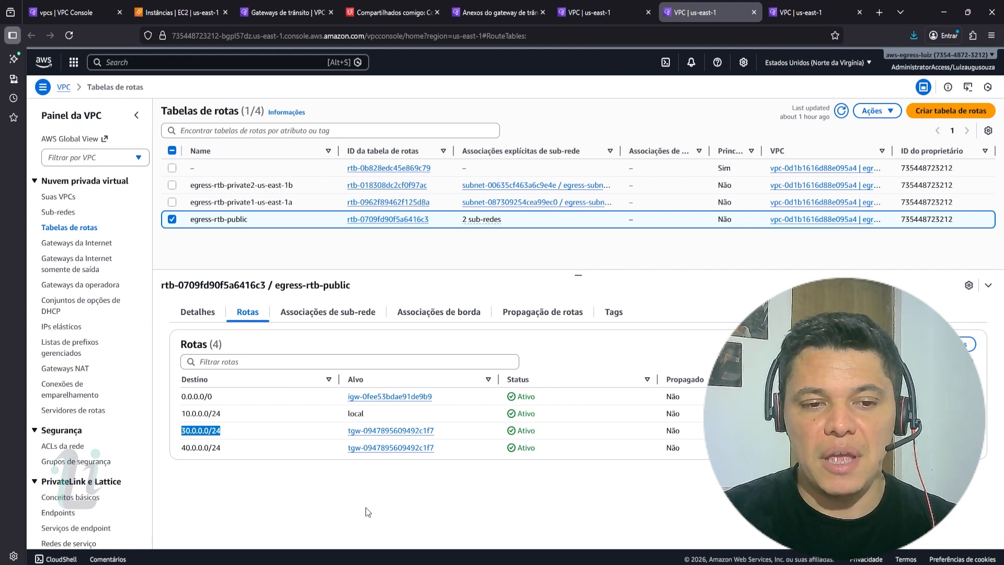
{"action": "left_click_drag", "start_coordinate": [239, 450], "coordinate": [182, 446]}
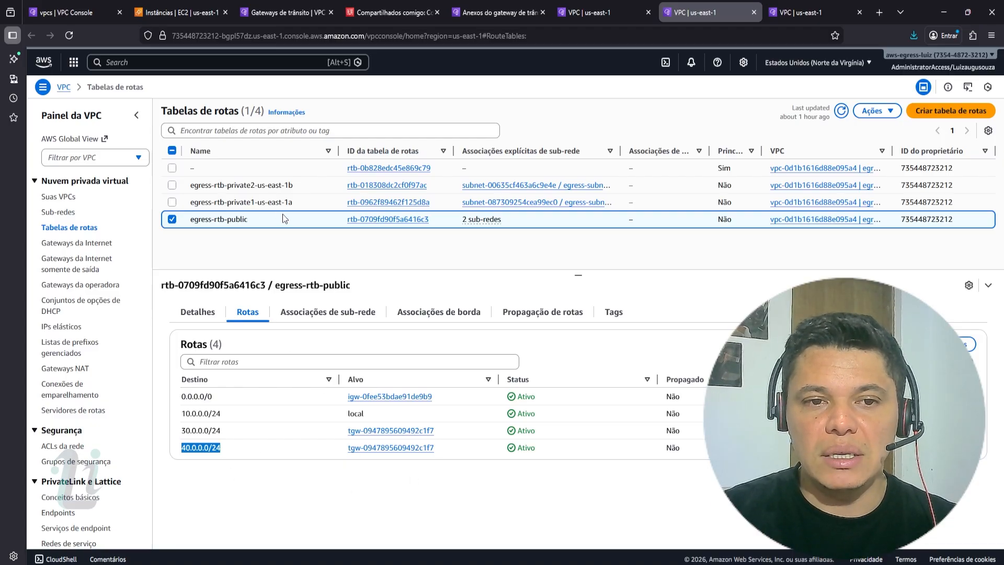
Step: Open the egress-sg security group's inbound rules for editing and examine the 30.0.0.0/24 and 40.0.0.0/24 sources
{"action": "left_click", "coordinate": [793, 17]}
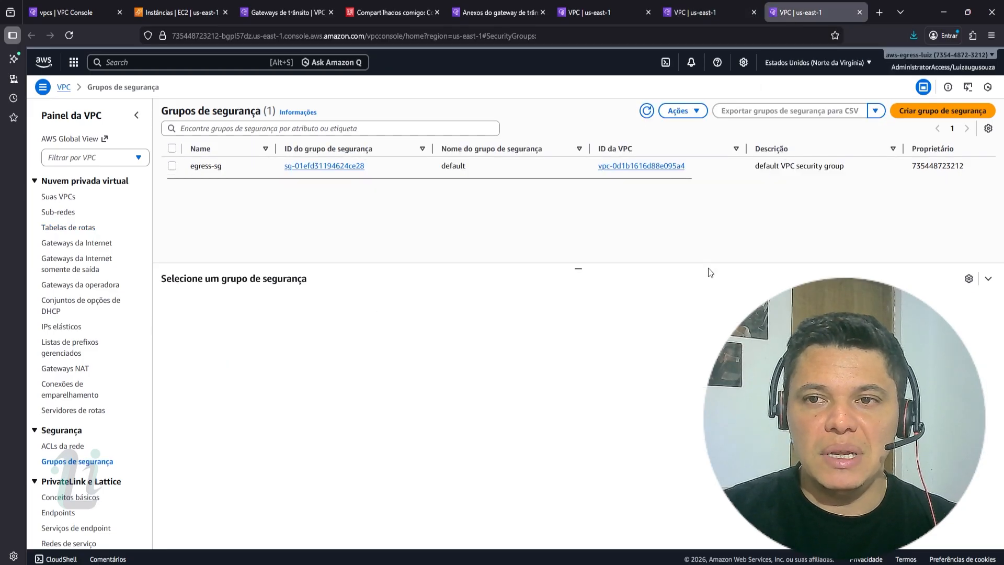
{"action": "left_click", "coordinate": [550, 173]}
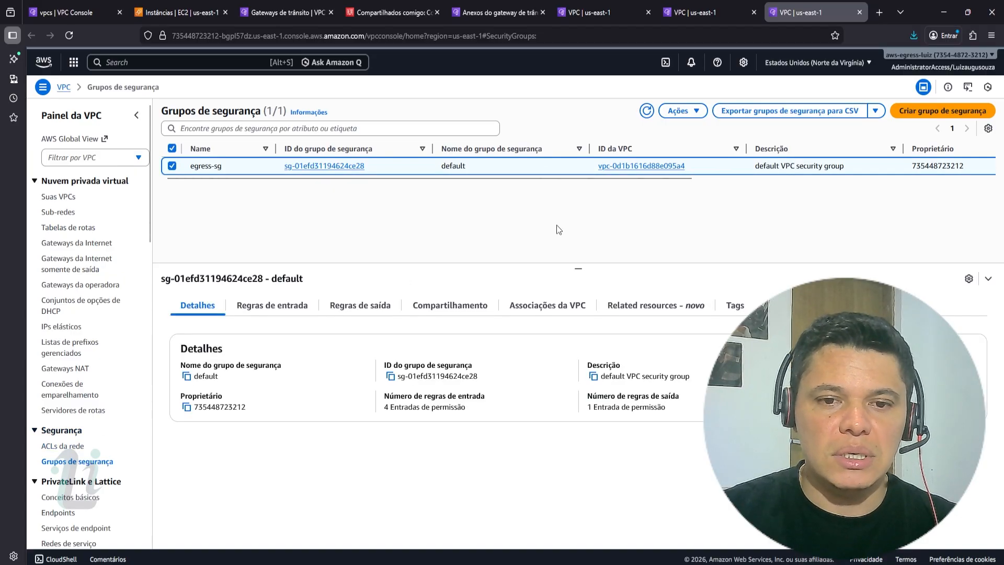
{"action": "left_click", "coordinate": [288, 307]}
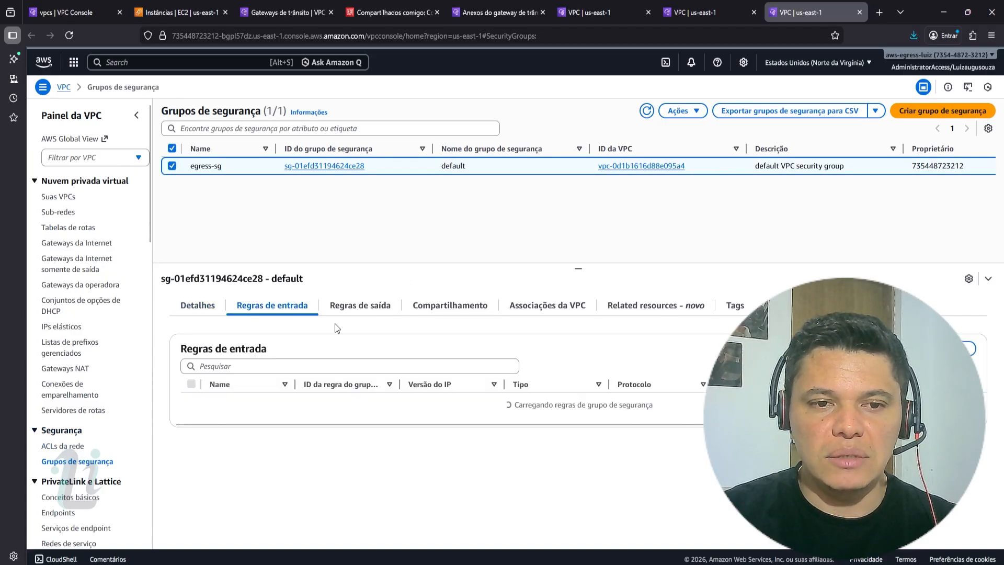
{"action": "left_click", "coordinate": [922, 349]}
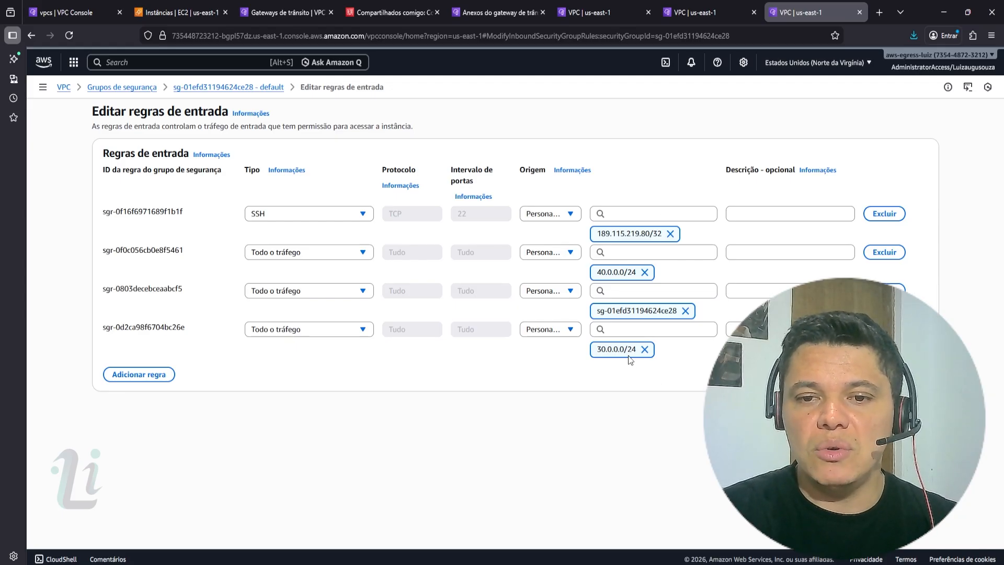
{"action": "left_click_drag", "start_coordinate": [616, 349], "coordinate": [596, 350]}
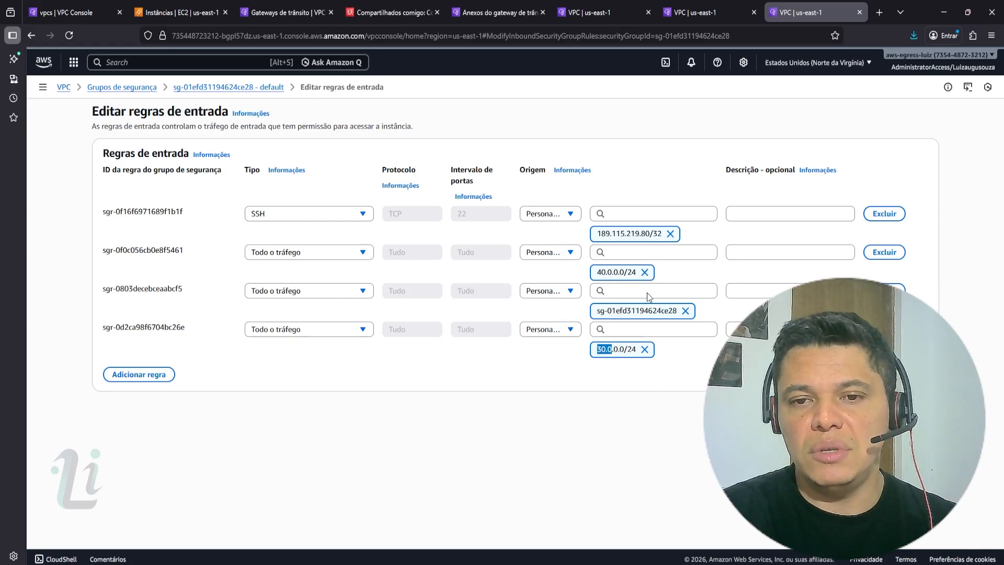
{"action": "left_click_drag", "start_coordinate": [624, 273], "coordinate": [600, 272]}
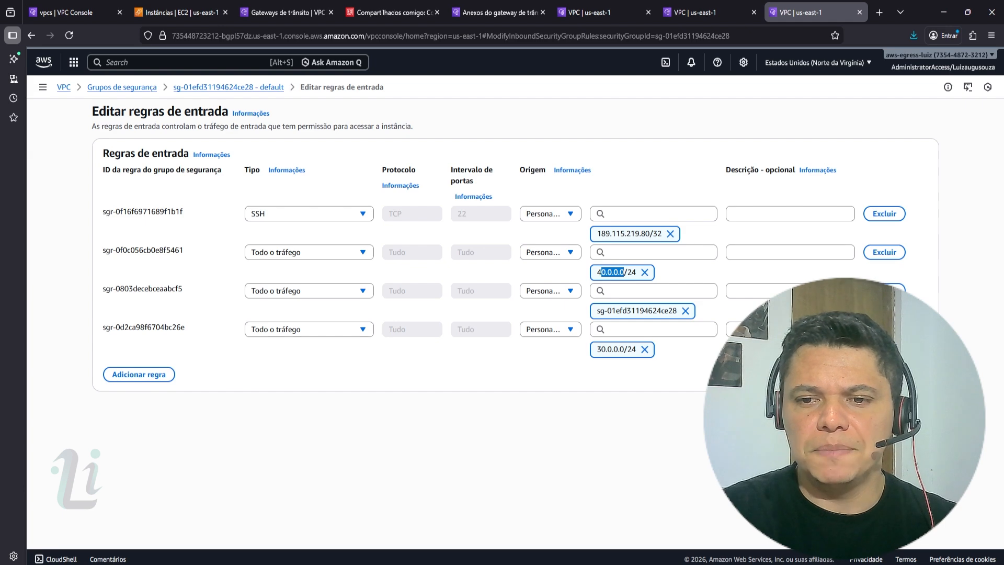
Step: Consult the architecture diagram in draw.io, switch to the dev account's console in Firefox and review the dev-vpc resource map
{"action": "key", "text": "alt+Tab"}
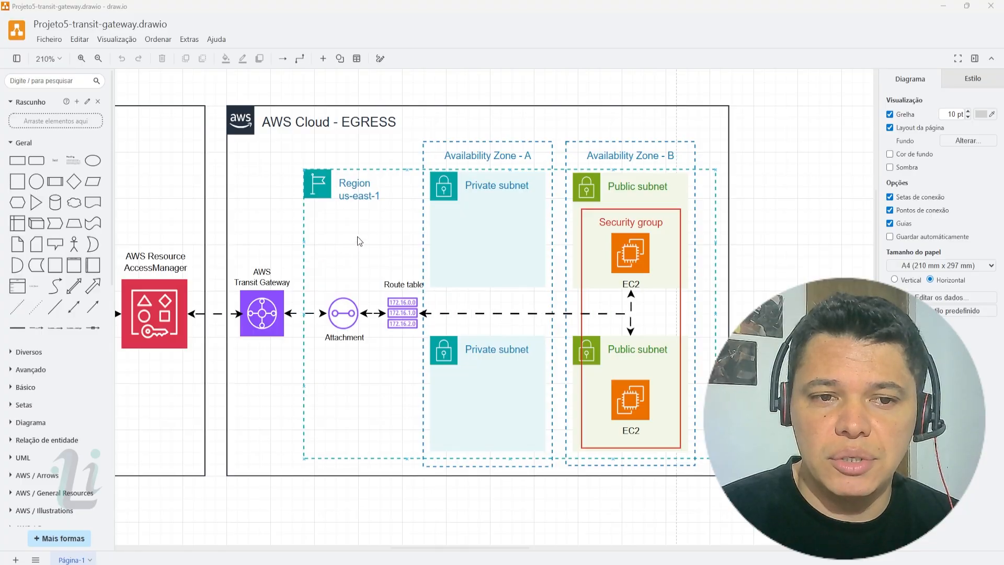
{"action": "key", "text": "alt+Tab"}
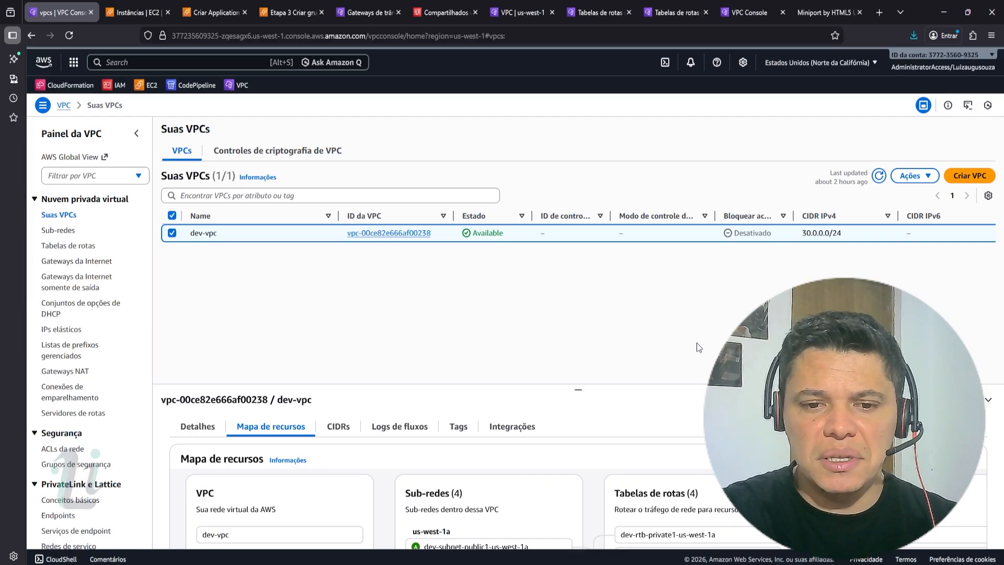
{"action": "scroll", "coordinate": [669, 497], "scroll_direction": "down", "scroll_amount": 1}
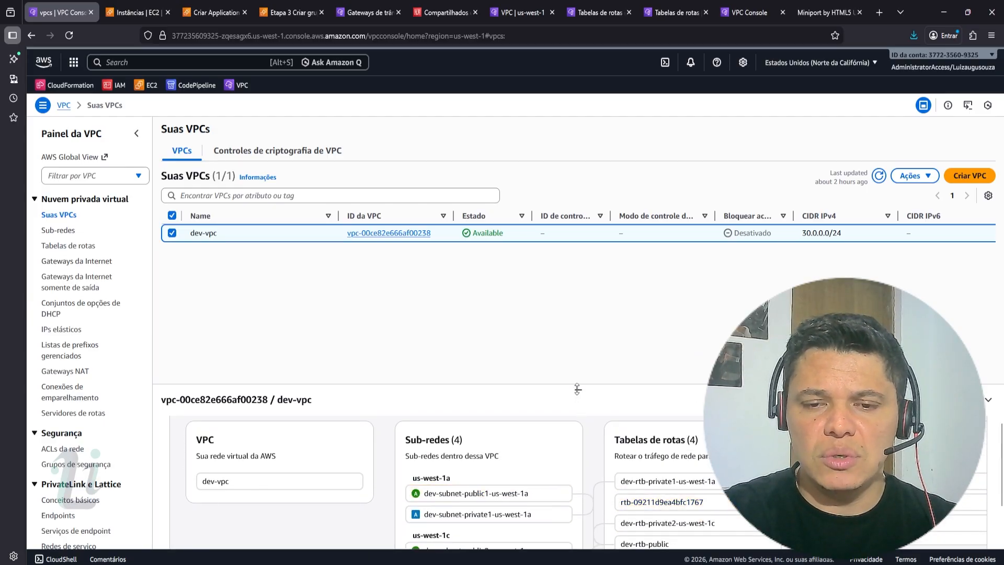
{"action": "left_click_drag", "start_coordinate": [577, 390], "coordinate": [577, 276]}
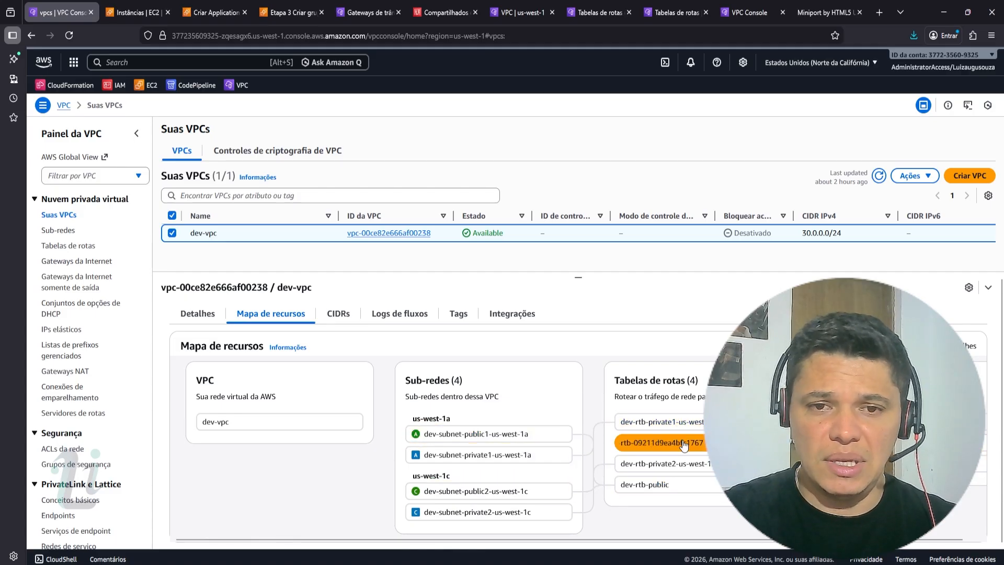
Step: Review the site-dev instance in the dev account and look through the website served from its public IPv4 address
{"action": "left_click", "coordinate": [130, 13]}
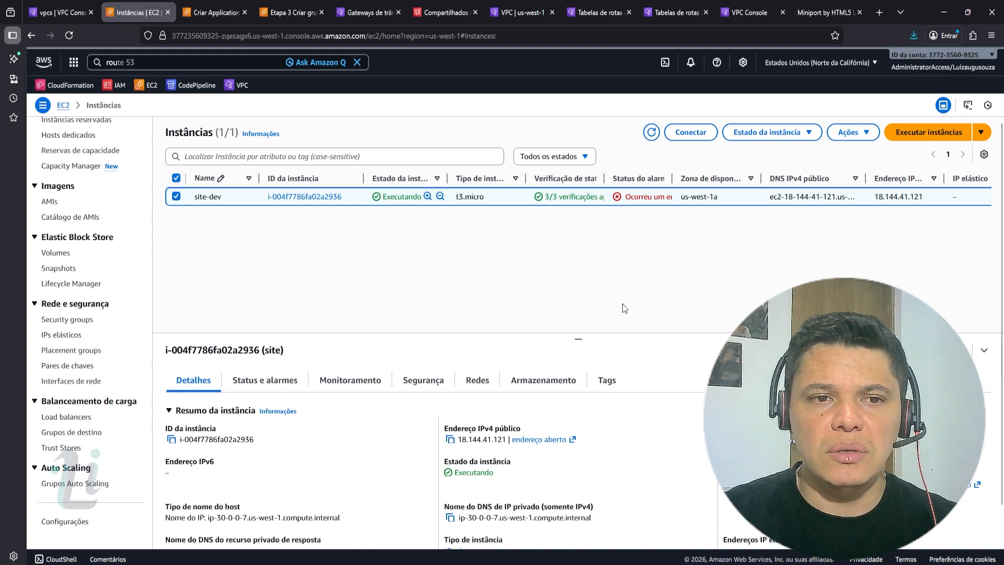
{"action": "left_click", "coordinate": [827, 14]}
{"action": "scroll", "coordinate": [622, 290], "scroll_direction": "down", "scroll_amount": 10}
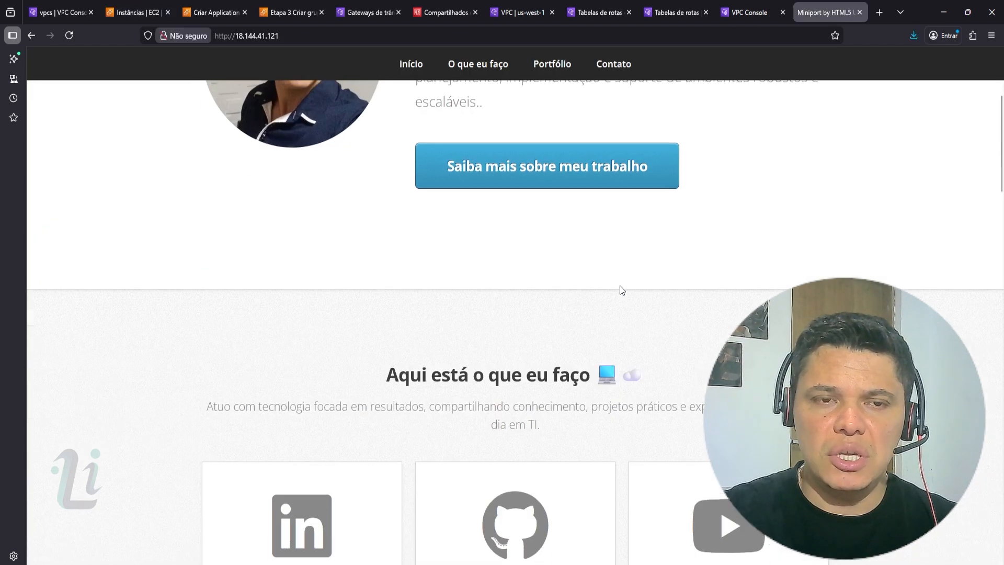
{"action": "scroll", "coordinate": [622, 290], "scroll_direction": "down", "scroll_amount": 20}
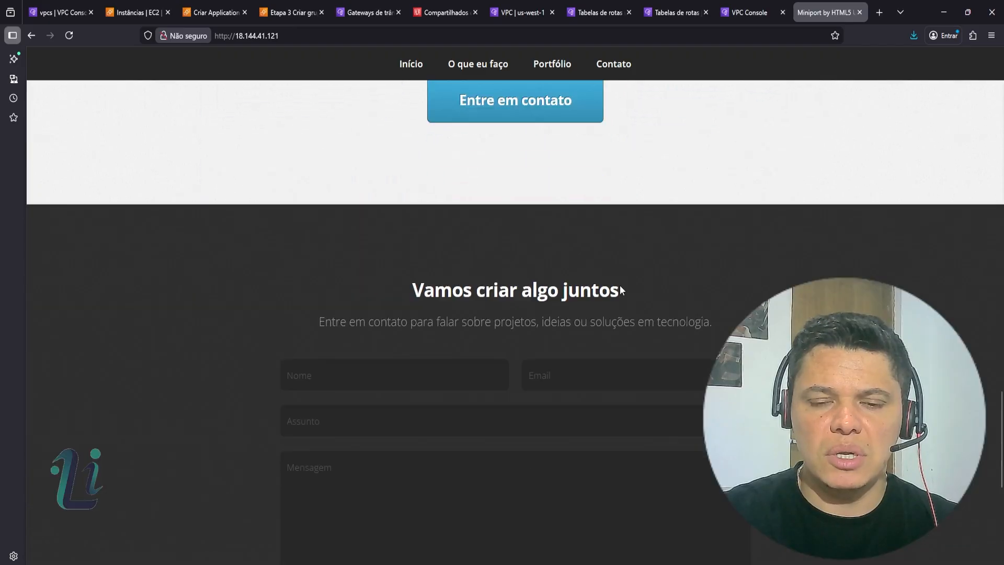
{"action": "scroll", "coordinate": [620, 288], "scroll_direction": "up", "scroll_amount": 15}
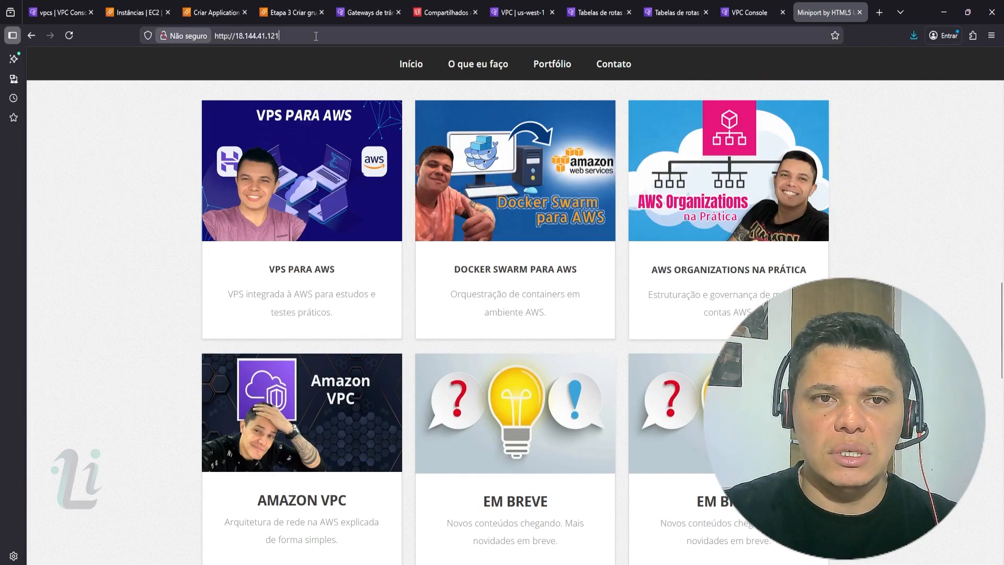
Step: Reload the website at 18.144.41.121 and check the site-dev instance's public IPv4 address against it
{"action": "left_click", "coordinate": [316, 36]}
{"action": "key", "text": "Return"}
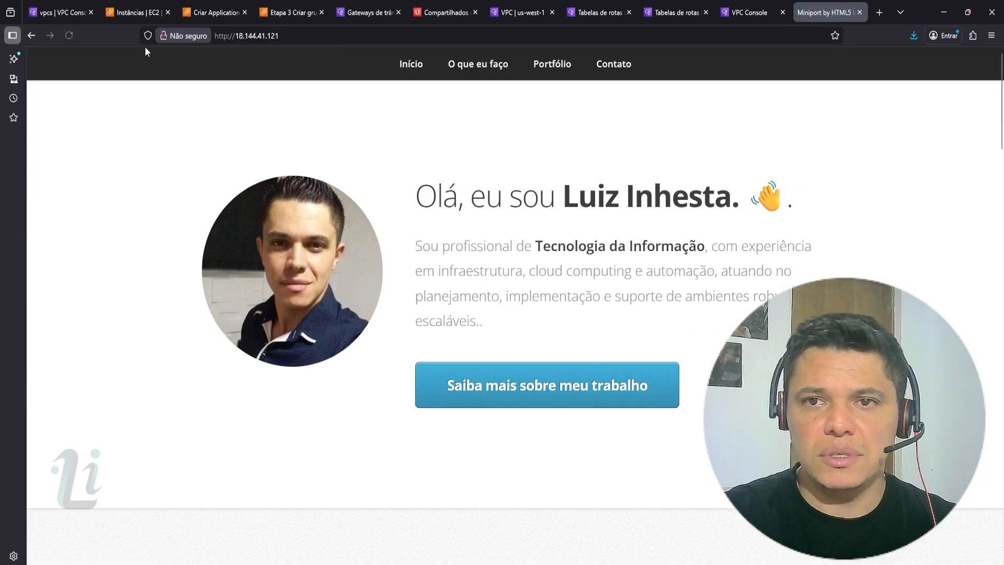
{"action": "left_click", "coordinate": [159, 13]}
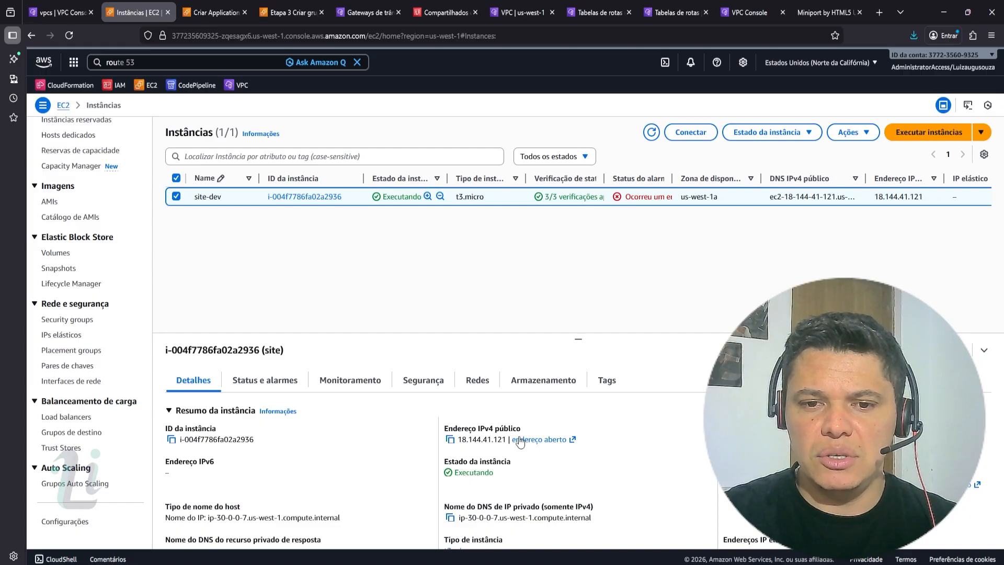
{"action": "left_click", "coordinate": [829, 12]}
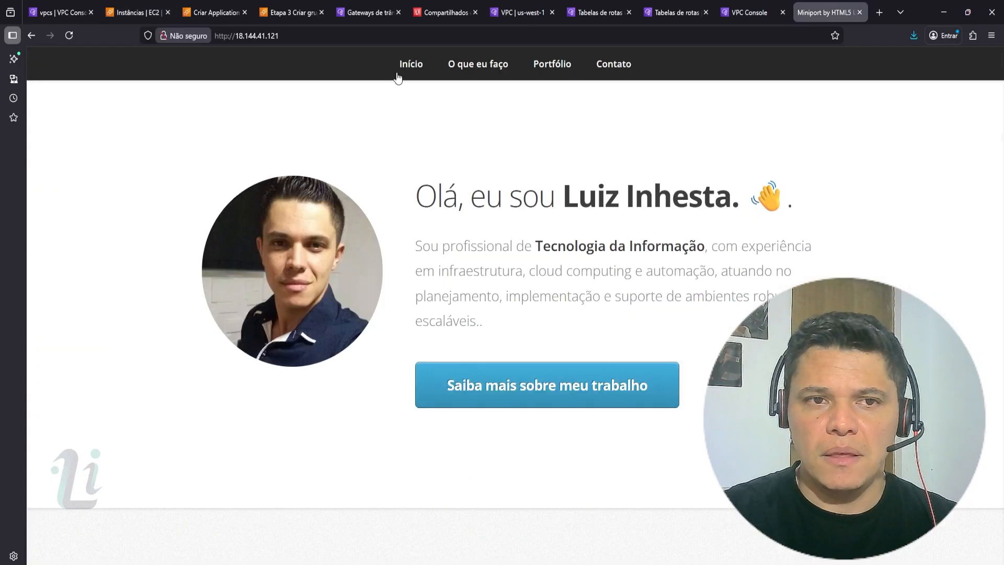
Step: Close the website, copy site-dev's public IPv4 address and load 18.144.41.121 in a new browser tab
{"action": "left_click", "coordinate": [860, 13]}
{"action": "left_click", "coordinate": [879, 13]}
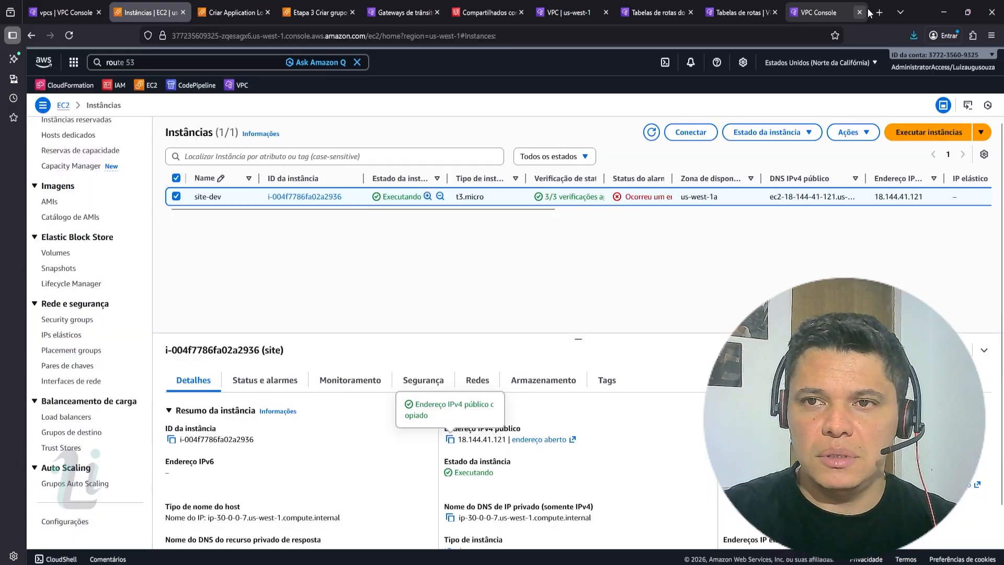
{"action": "left_click", "coordinate": [879, 12]}
{"action": "left_click", "coordinate": [716, 35]}
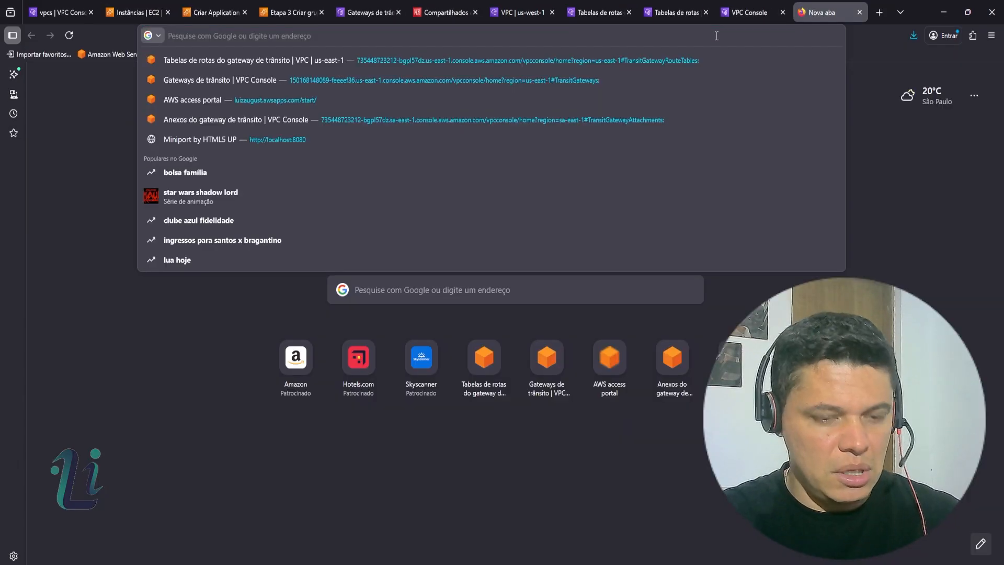
{"action": "type", "text": "18.144.41.121"}
{"action": "key", "text": "Return"}
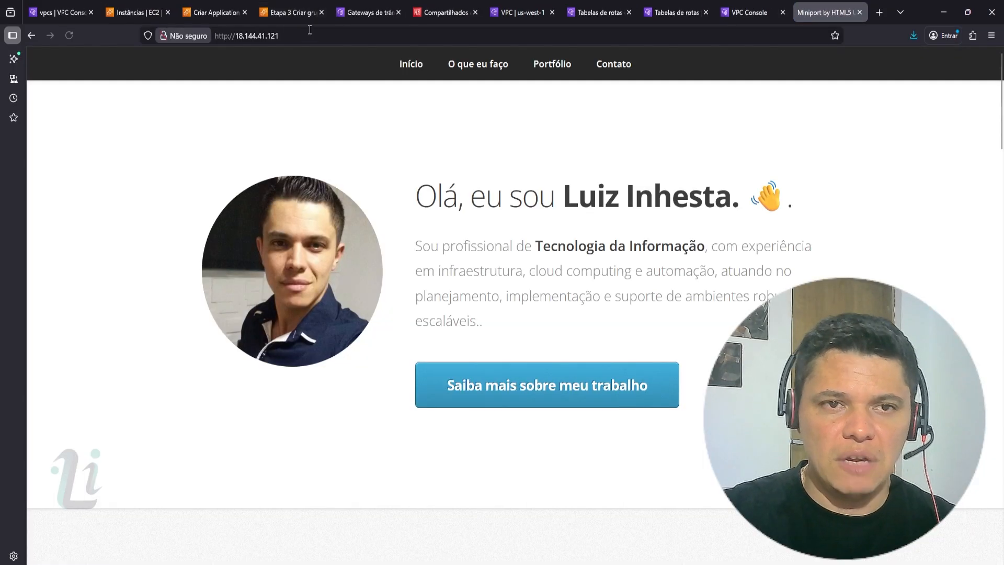
Step: Look through the website's Início, O que eu faço, Portfólio and Contato sections served from 18.144.41.121
{"action": "left_click", "coordinate": [309, 30]}
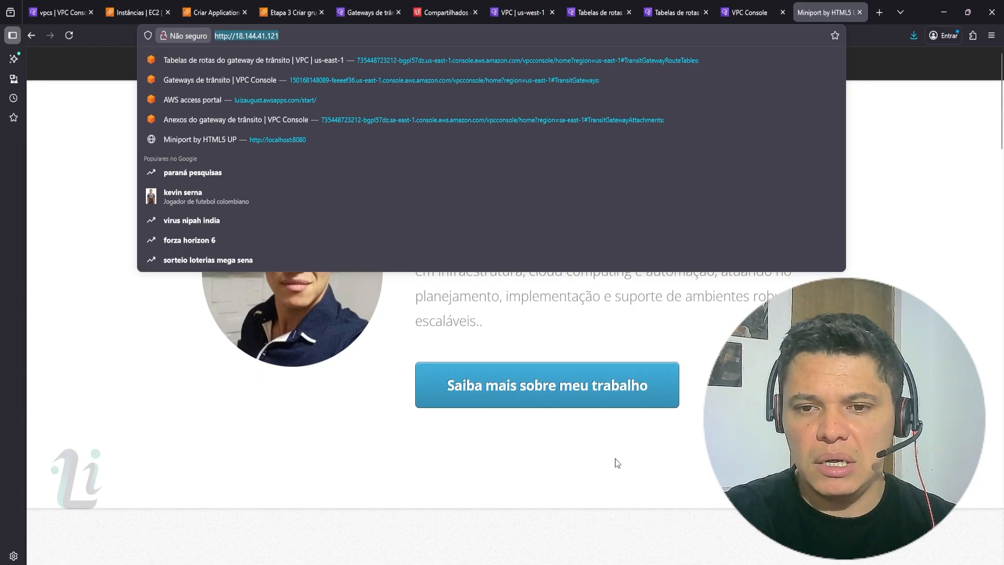
{"action": "left_click", "coordinate": [709, 483]}
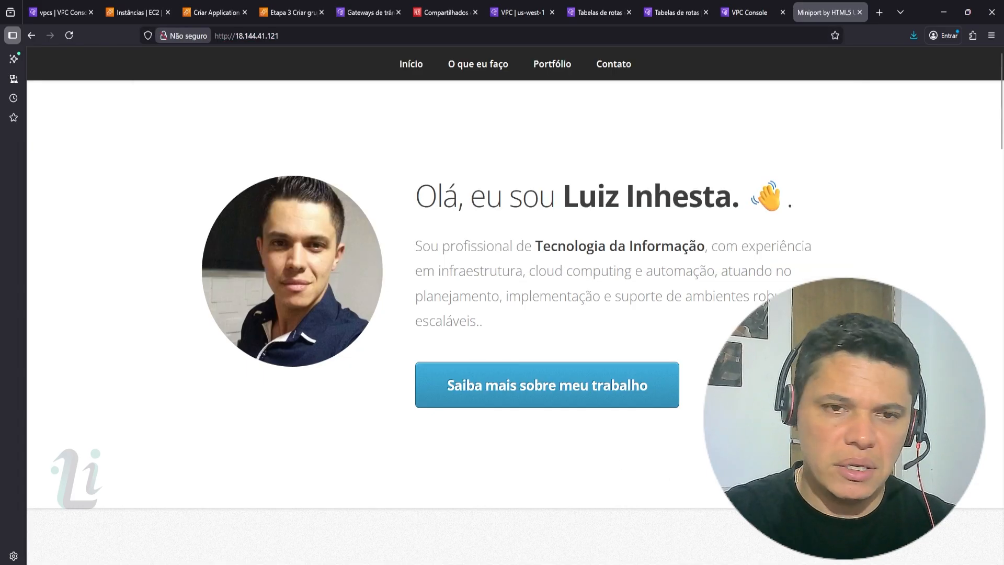
{"action": "double_click", "coordinate": [417, 198]}
{"action": "scroll", "coordinate": [529, 312], "scroll_direction": "down", "scroll_amount": 8}
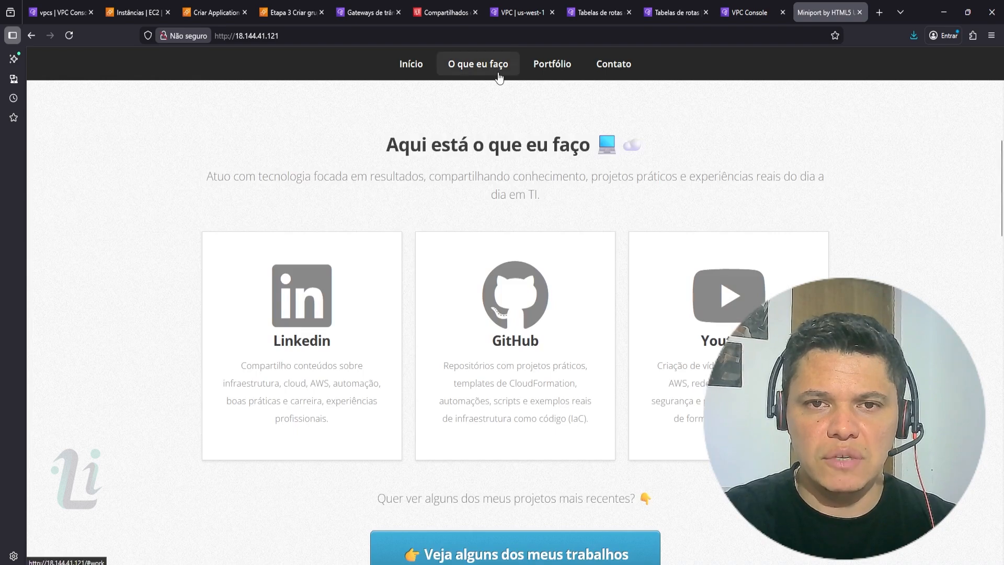
{"action": "left_click", "coordinate": [554, 72]}
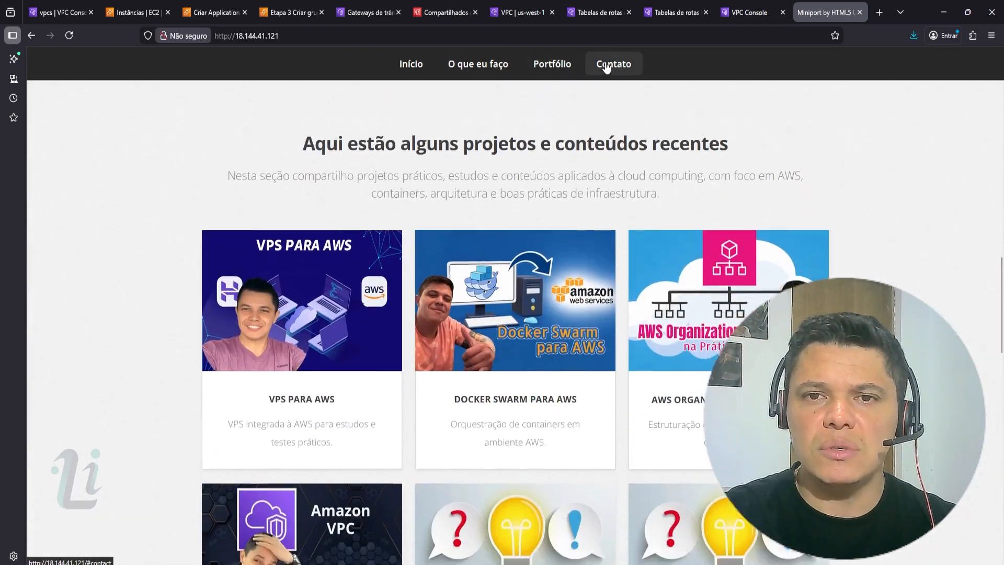
{"action": "left_click", "coordinate": [607, 67]}
{"action": "left_click", "coordinate": [409, 64]}
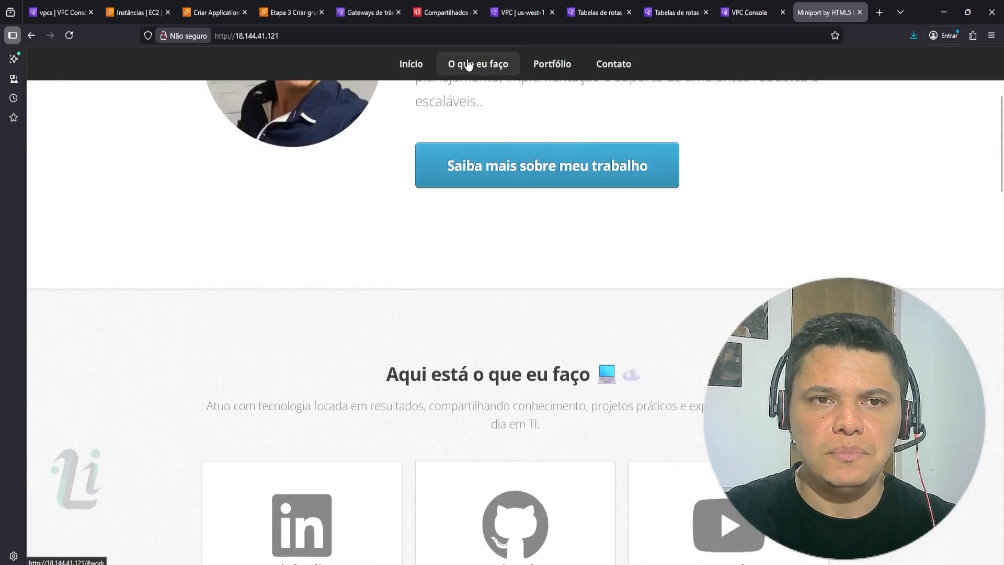
{"action": "left_click", "coordinate": [544, 63]}
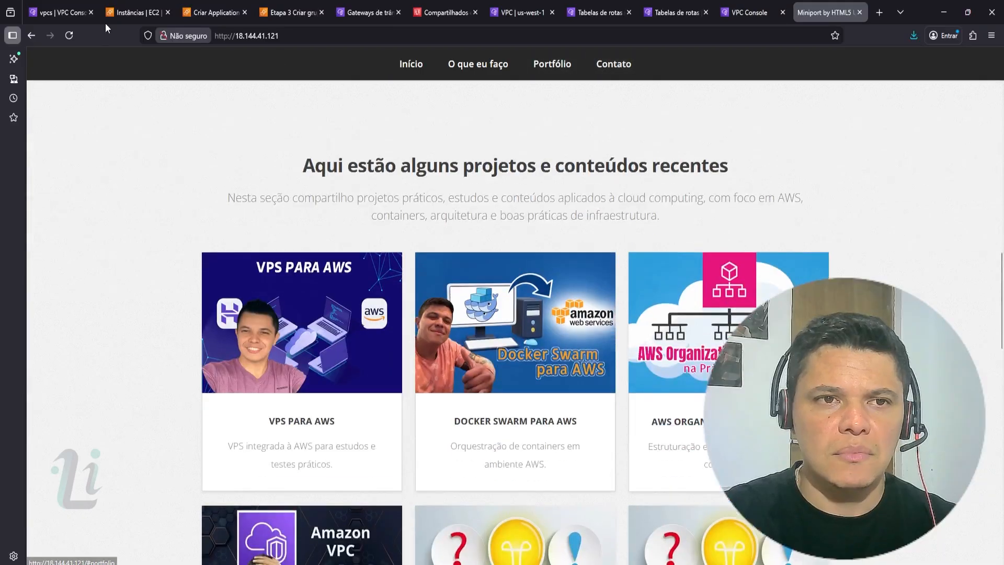
Step: Inspect the dev account's attachment-dev VPC attachment and attachment-dev_hub peering attachment on the tgw-dev transit gateway
{"action": "left_click", "coordinate": [135, 12]}
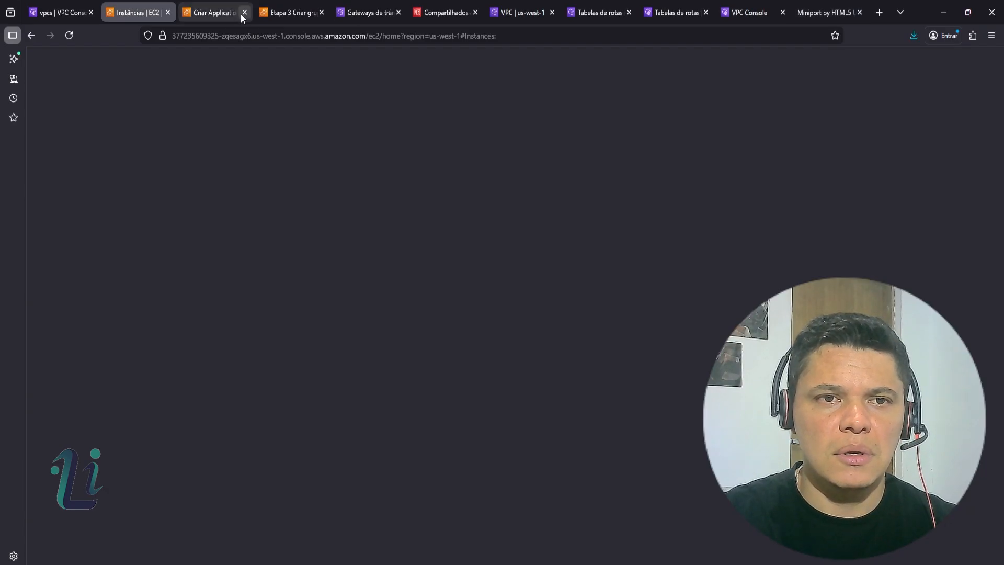
{"action": "left_click", "coordinate": [251, 13]}
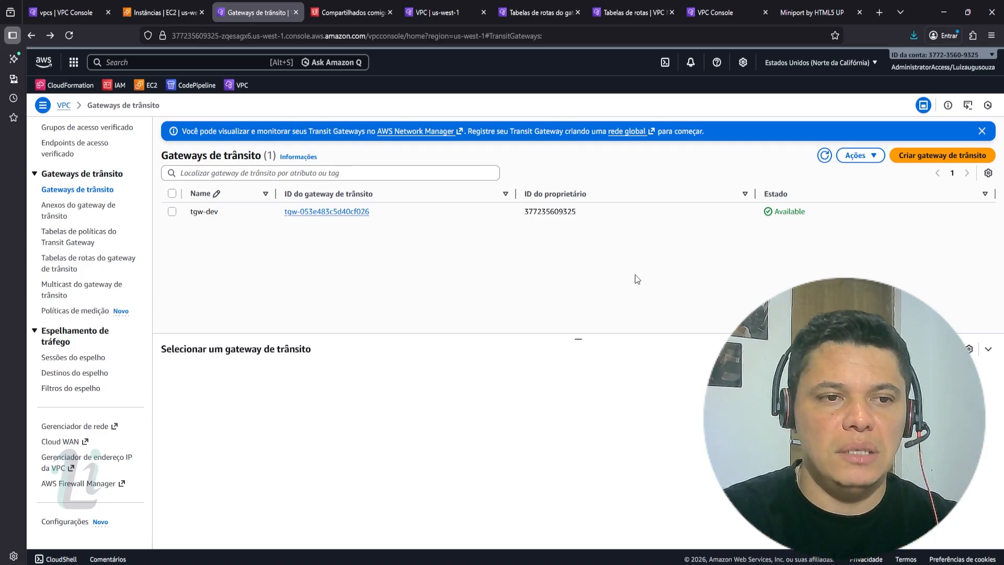
{"action": "left_click", "coordinate": [97, 215]}
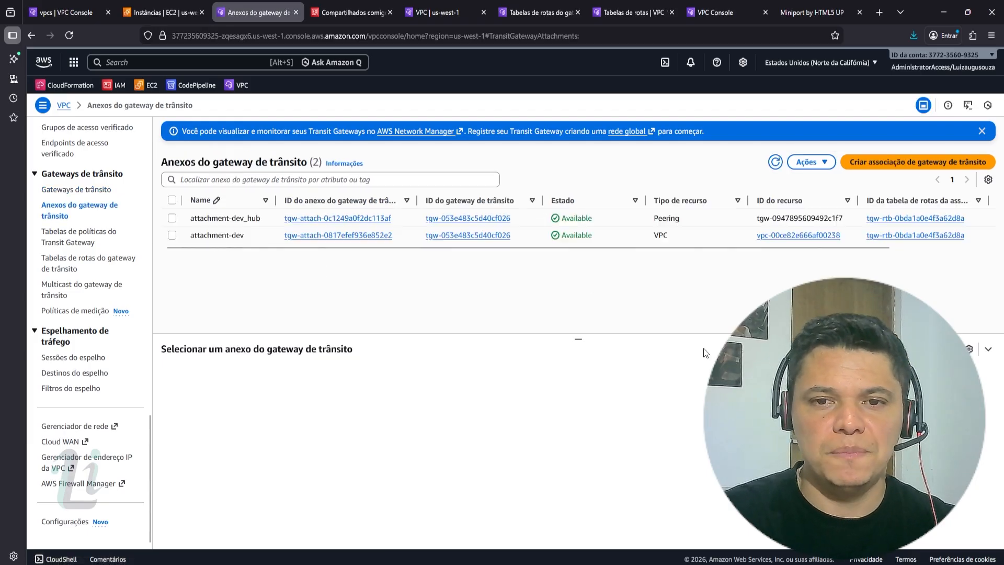
{"action": "left_click", "coordinate": [698, 236]}
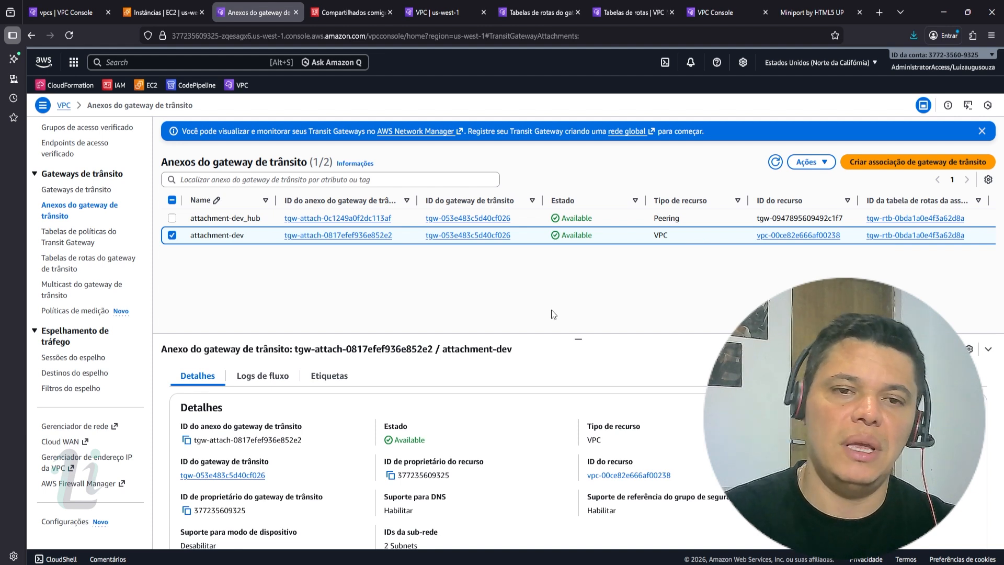
{"action": "left_click", "coordinate": [682, 217]}
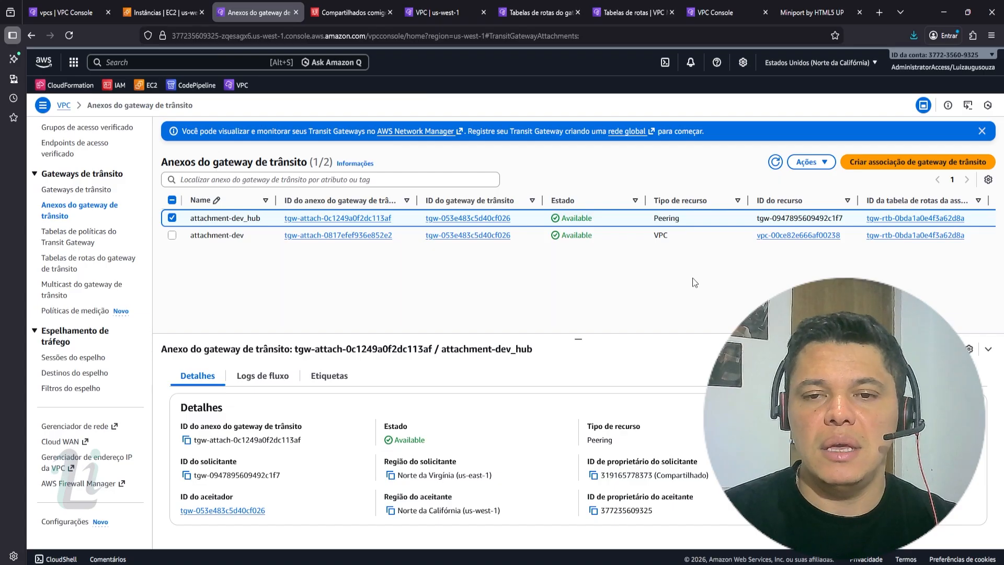
Step: Start a new transit gateway attachment on tgw-dev with Peering connection as its type
{"action": "left_click", "coordinate": [917, 162]}
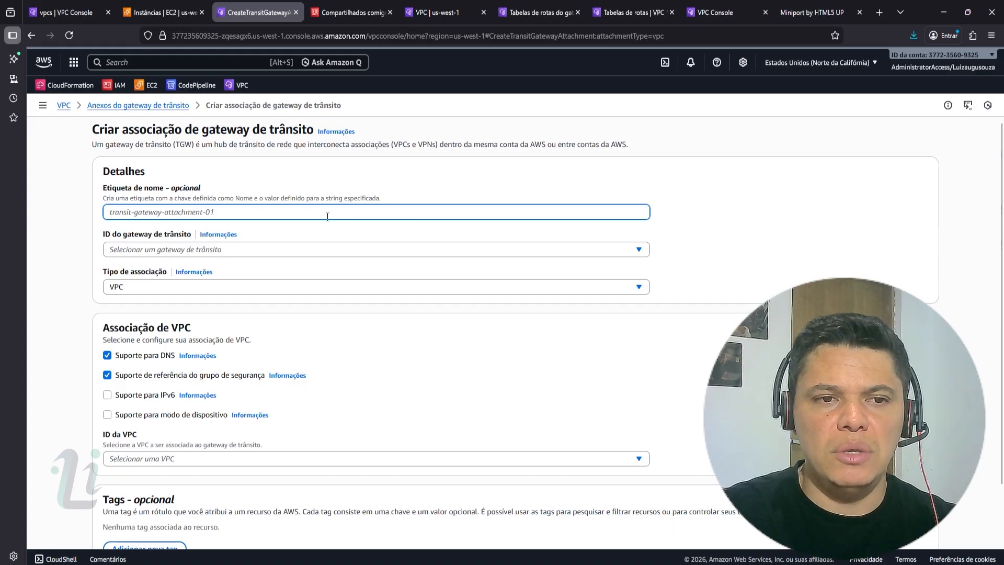
{"action": "left_click", "coordinate": [346, 251]}
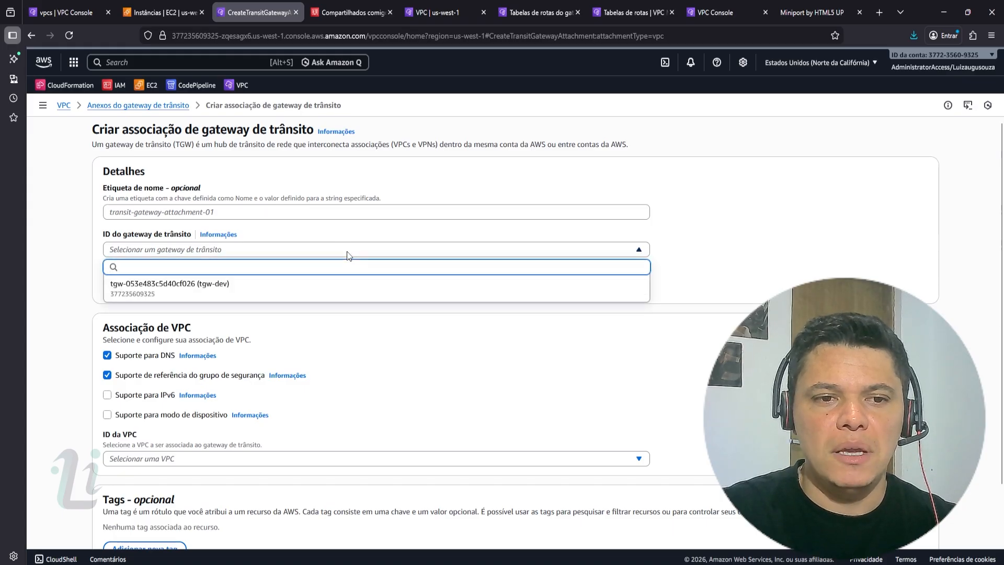
{"action": "left_click", "coordinate": [331, 282]}
{"action": "left_click", "coordinate": [328, 288]}
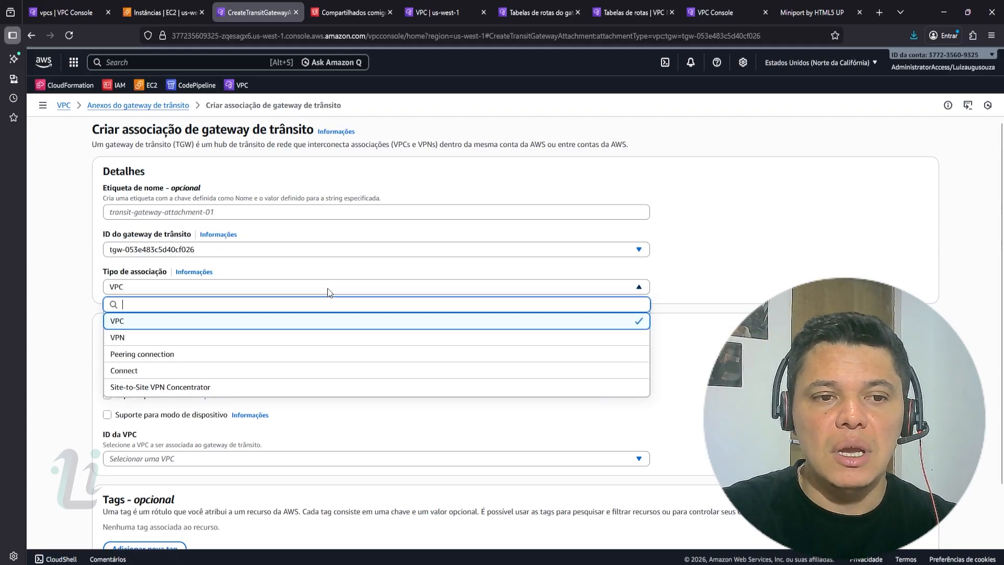
{"action": "left_click", "coordinate": [303, 361]}
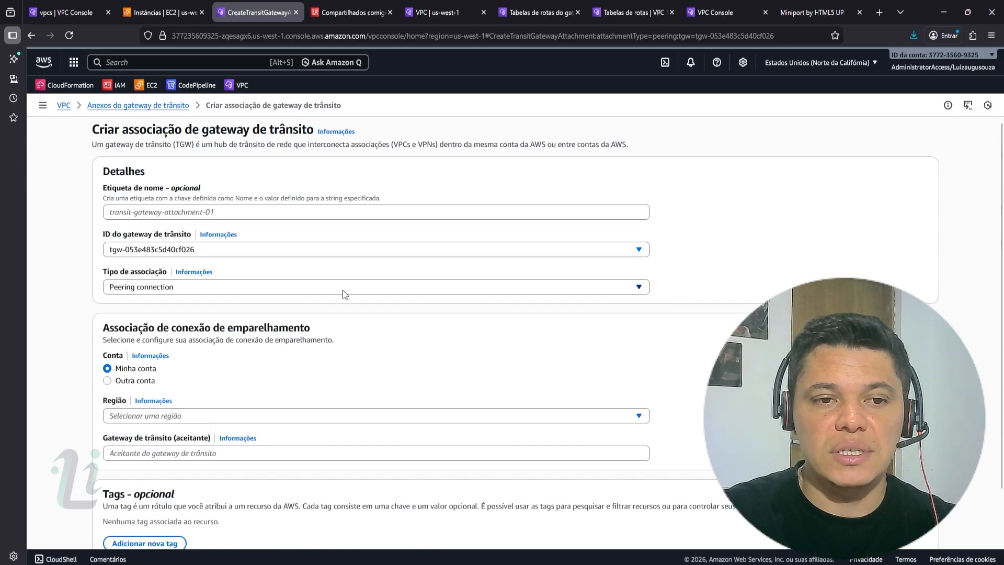
Step: Set the peering attachment to another account in us-east-1 and review the account ID and accepter gateway fields
{"action": "left_click", "coordinate": [134, 384]}
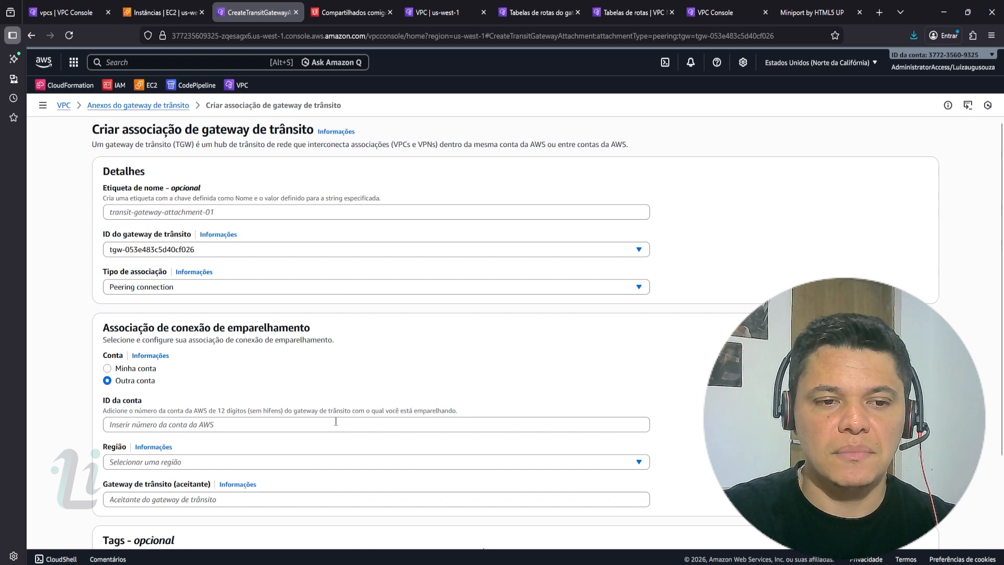
{"action": "left_click", "coordinate": [211, 423]}
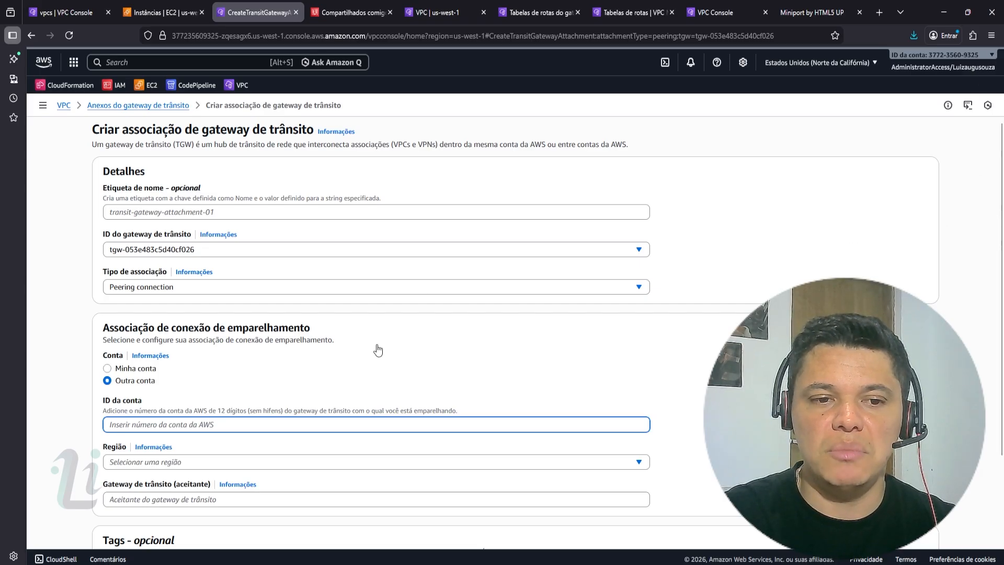
{"action": "left_click", "coordinate": [297, 465]}
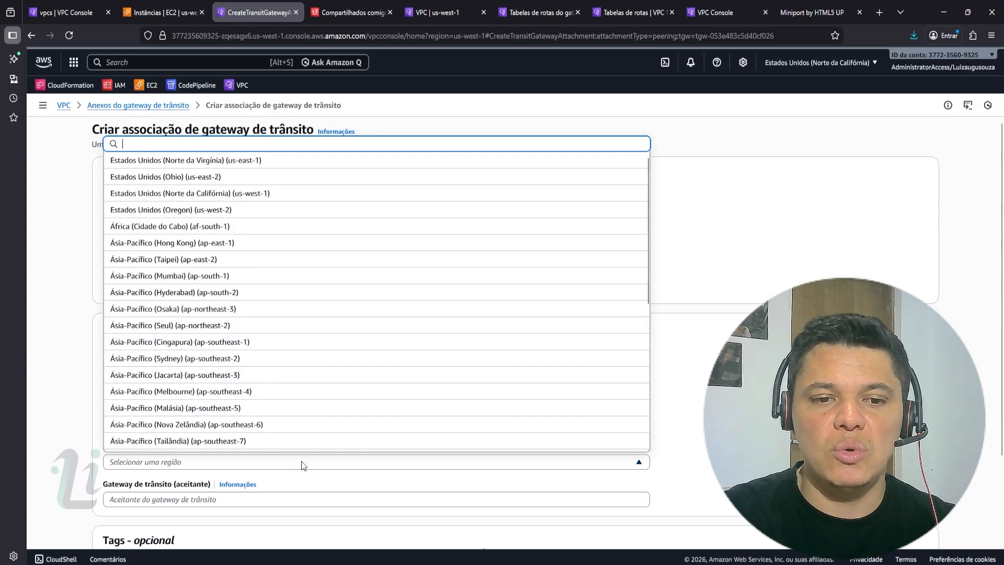
{"action": "left_click", "coordinate": [355, 164]}
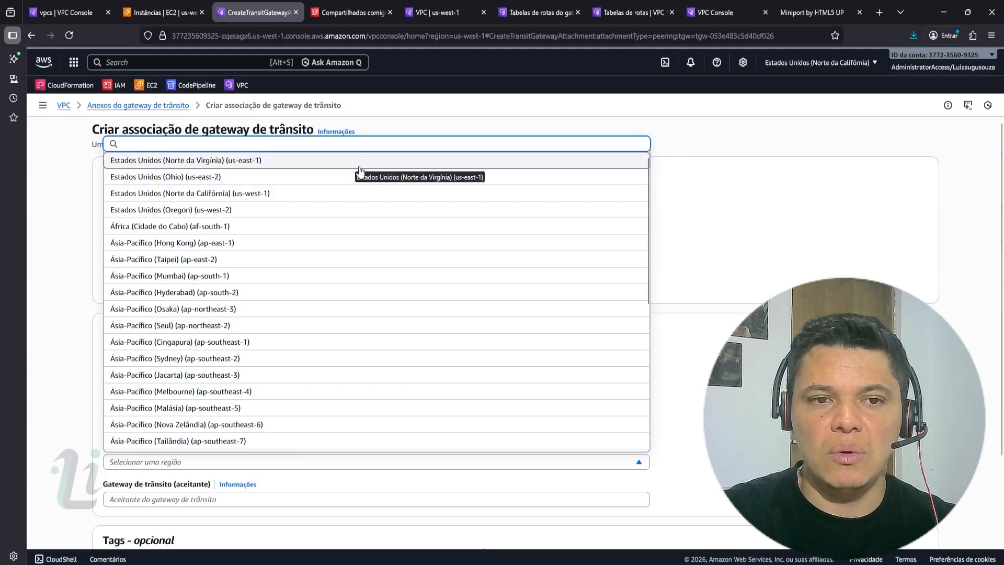
{"action": "left_click", "coordinate": [337, 500]}
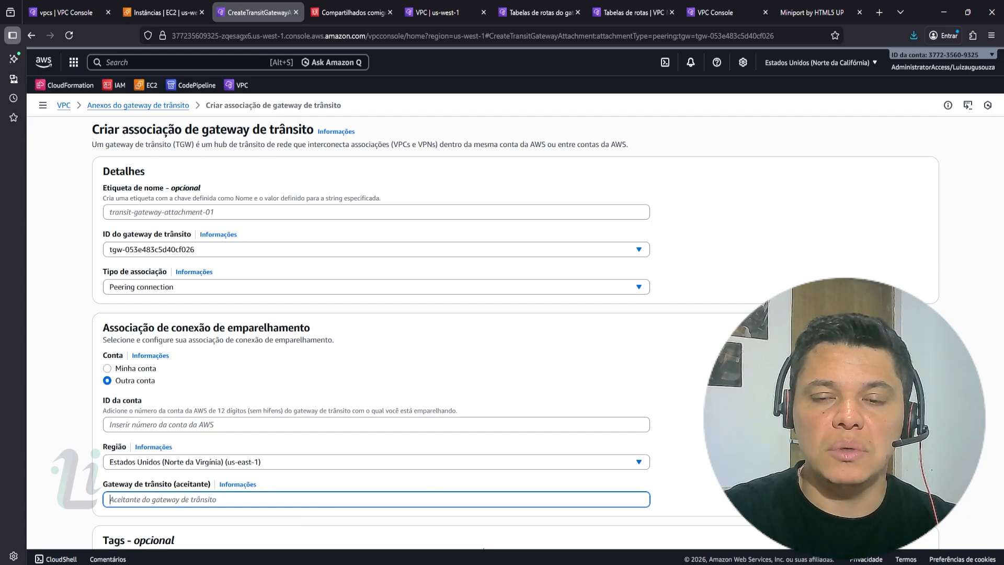
{"action": "scroll", "coordinate": [515, 335], "scroll_direction": "down", "scroll_amount": 2}
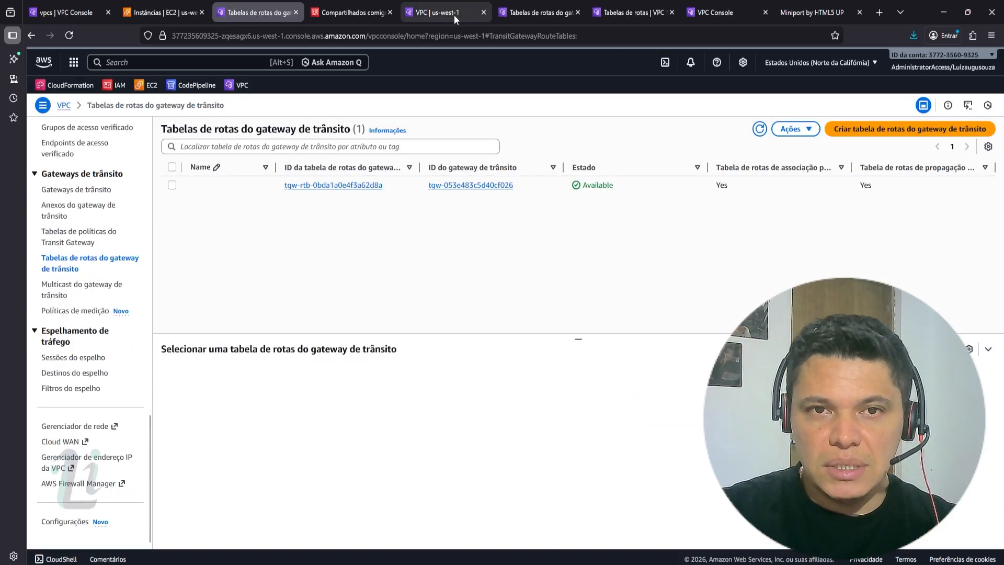
Step: Inspect the dev transit gateway route table's routes, examining the 10.0.0.0/24 peering and 30.0.0.0/24 VPC entries
{"action": "left_click", "coordinate": [538, 17]}
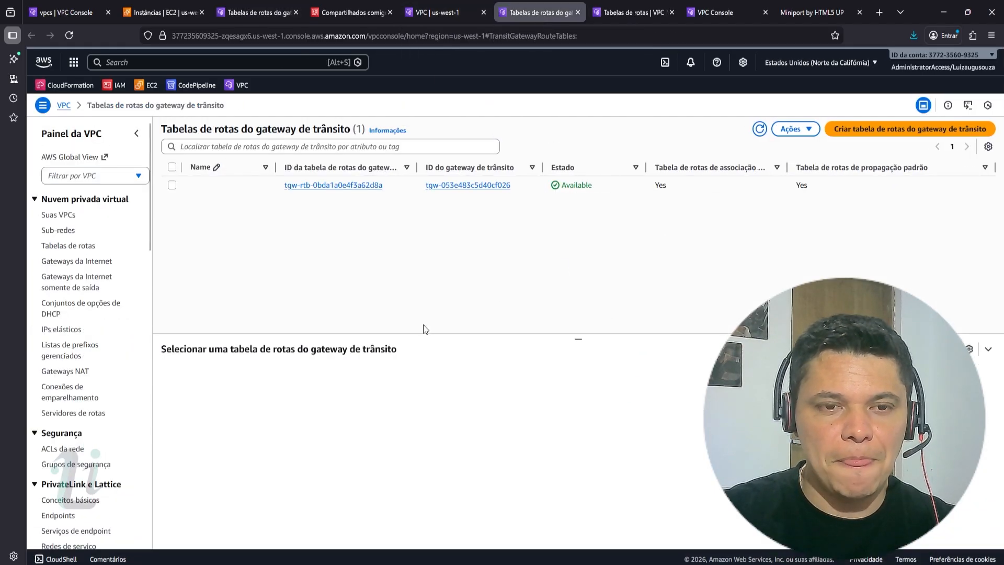
{"action": "scroll", "coordinate": [132, 341], "scroll_direction": "down", "scroll_amount": 10}
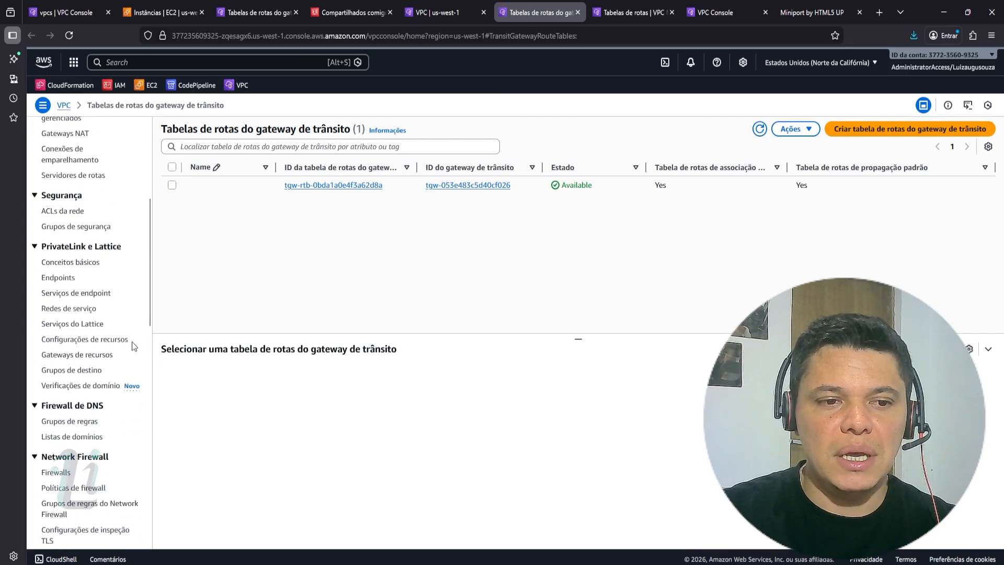
{"action": "scroll", "coordinate": [125, 439], "scroll_direction": "down", "scroll_amount": 6}
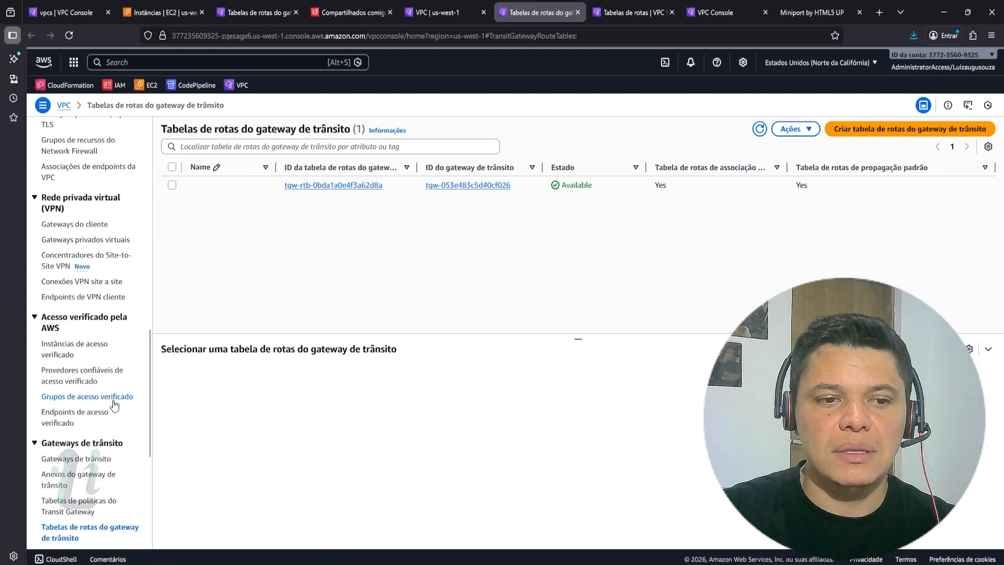
{"action": "left_click", "coordinate": [631, 184]}
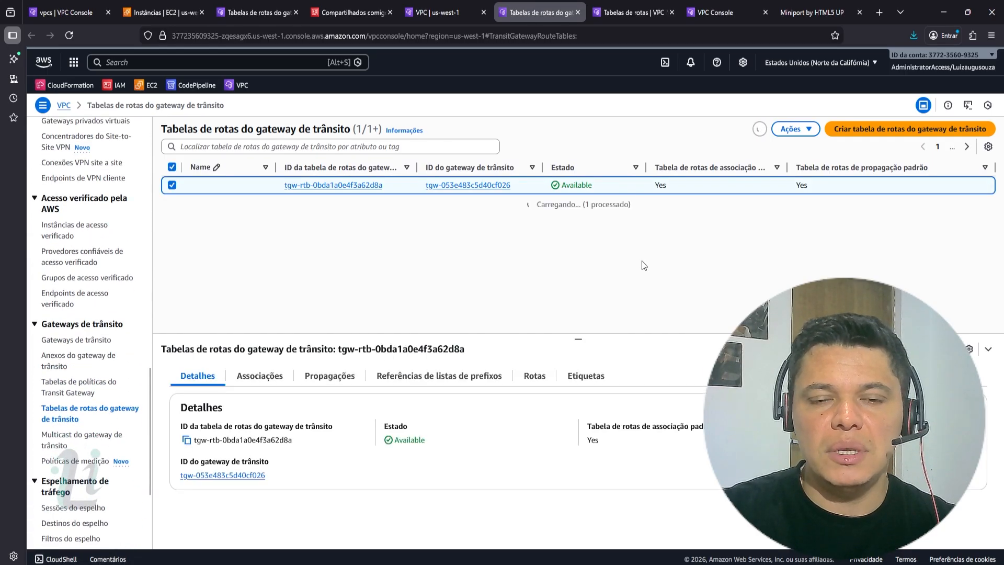
{"action": "left_click", "coordinate": [535, 376]}
{"action": "scroll", "coordinate": [554, 362], "scroll_direction": "down", "scroll_amount": 2}
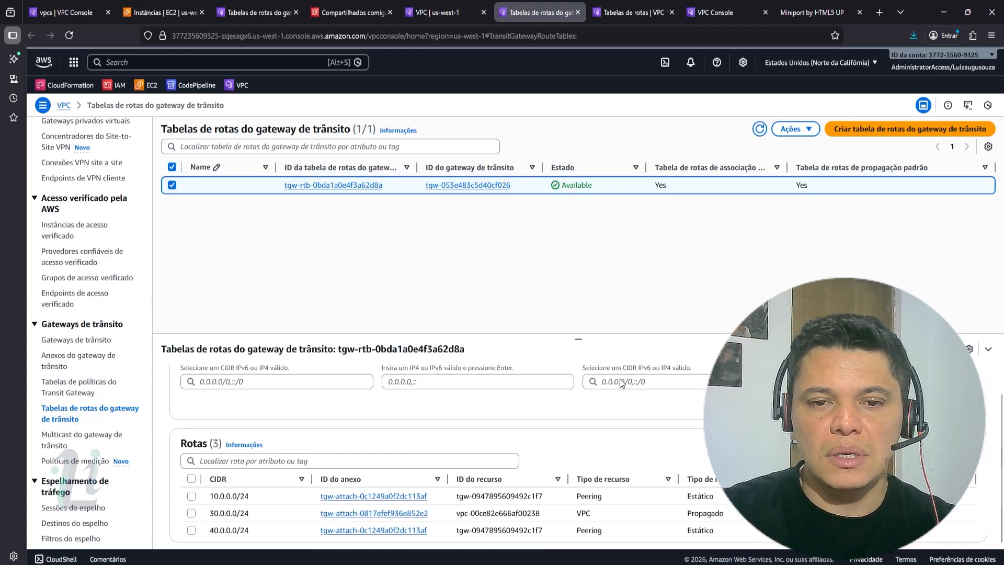
{"action": "left_click_drag", "start_coordinate": [583, 340], "coordinate": [579, 235]}
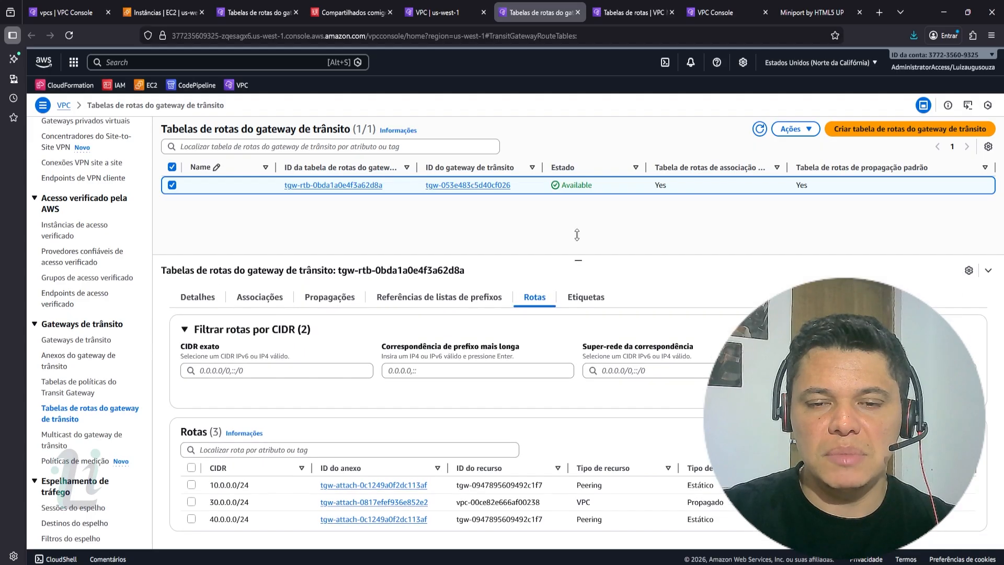
{"action": "double_click", "coordinate": [216, 486]}
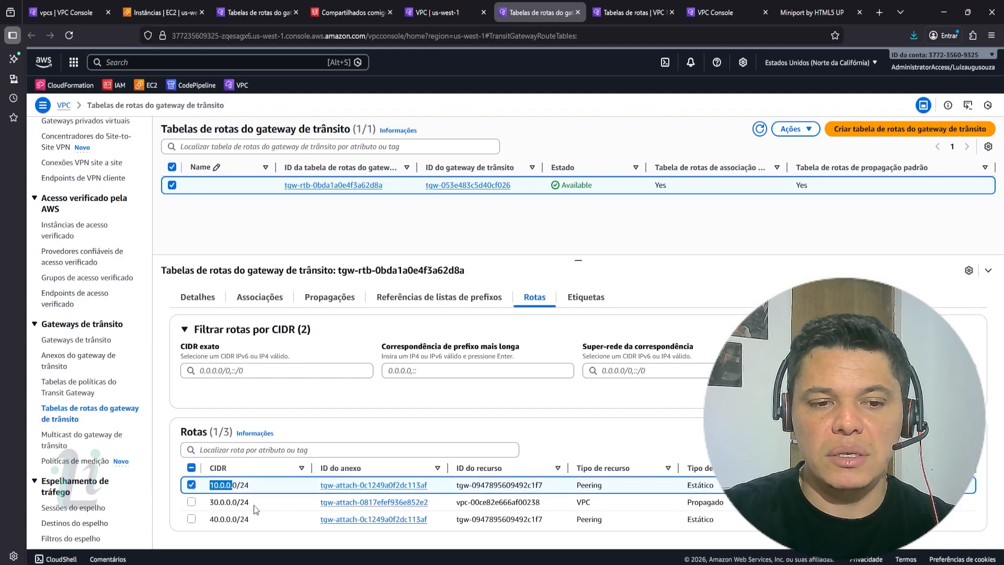
{"action": "left_click_drag", "start_coordinate": [209, 503], "coordinate": [250, 503]}
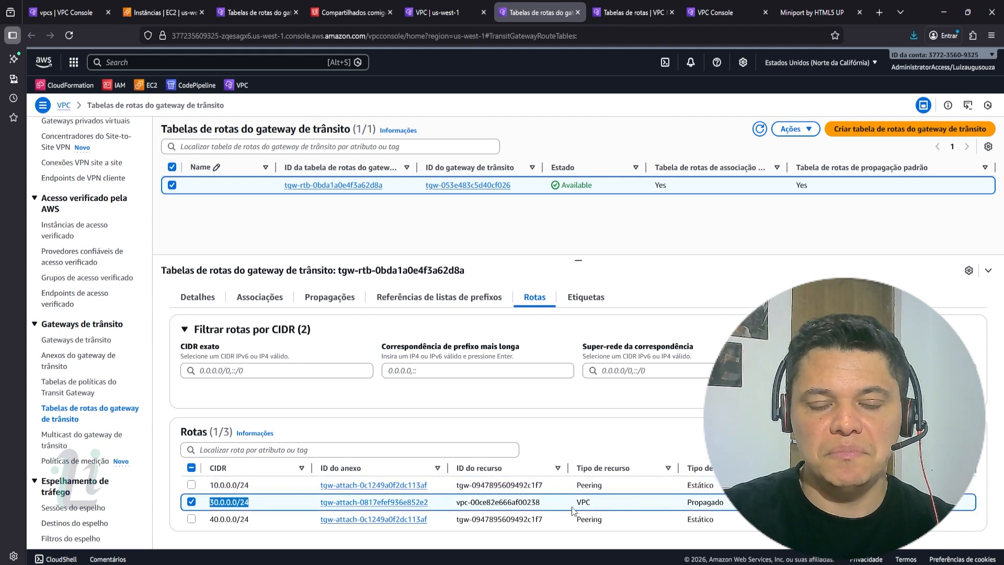
Step: Examine the 40.0.0.0/24 peering route in the dev transit gateway route table and the routes of the dev-rtb-public route table
{"action": "left_click_drag", "start_coordinate": [249, 519], "coordinate": [209, 520]}
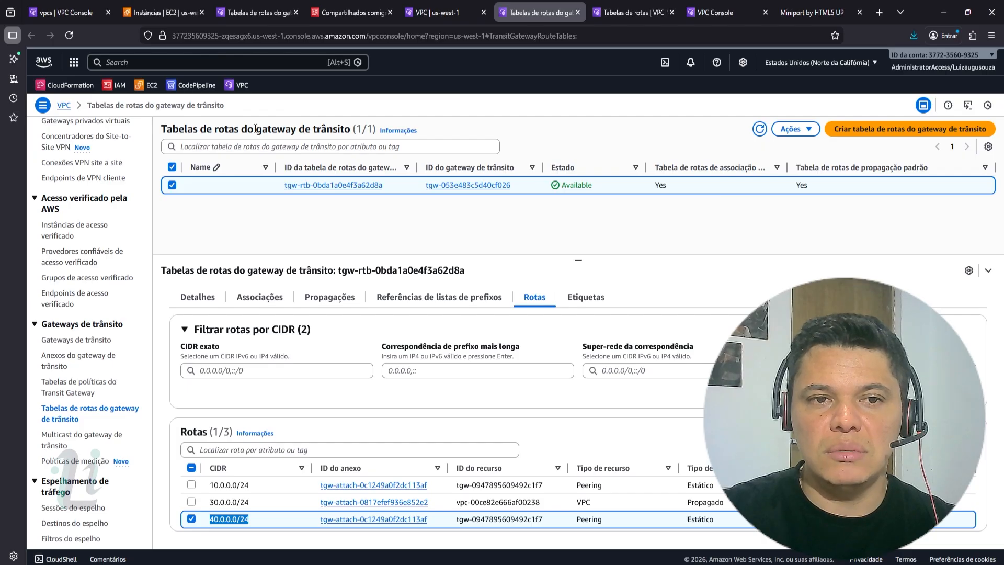
{"action": "left_click_drag", "start_coordinate": [255, 128], "coordinate": [297, 129]}
{"action": "left_click", "coordinate": [629, 15]}
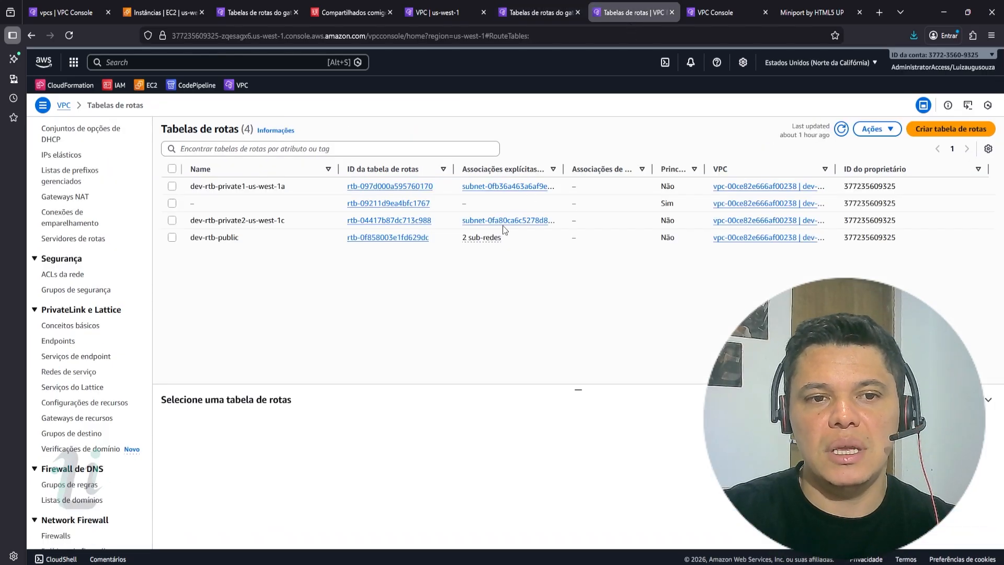
{"action": "scroll", "coordinate": [129, 285], "scroll_direction": "up", "scroll_amount": 3}
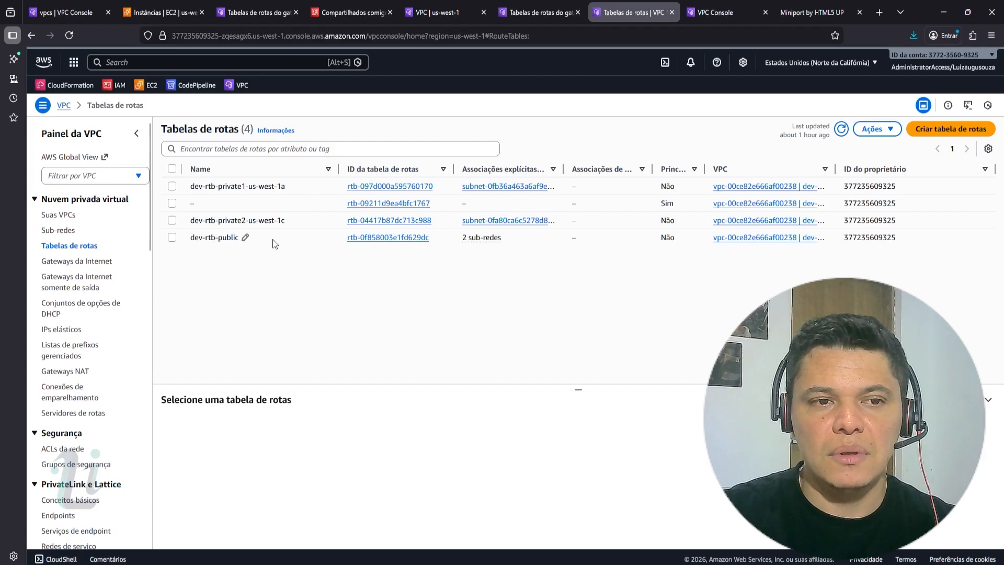
{"action": "left_click", "coordinate": [160, 13]}
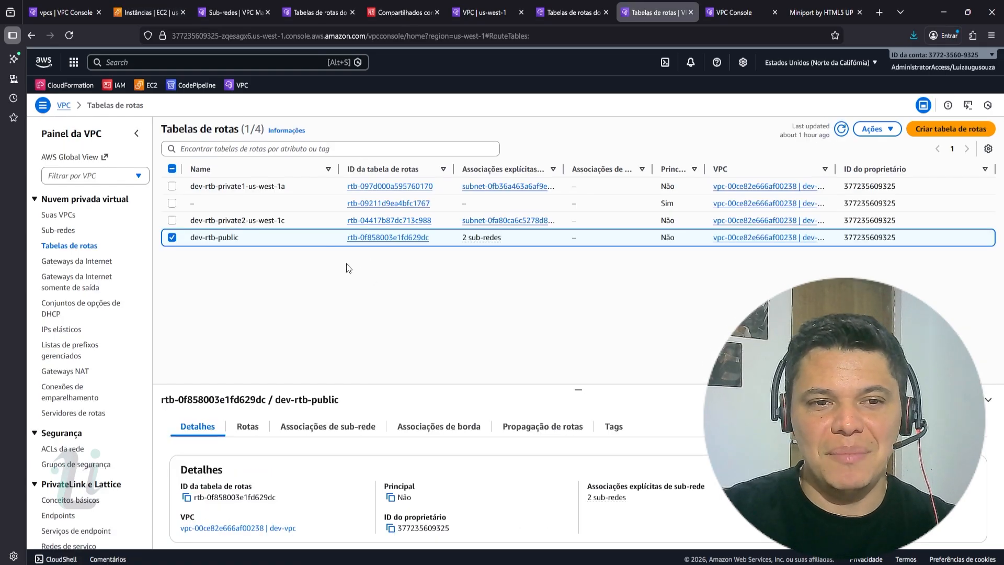
{"action": "left_click", "coordinate": [246, 426]}
{"action": "left_click_drag", "start_coordinate": [574, 397], "coordinate": [571, 288]}
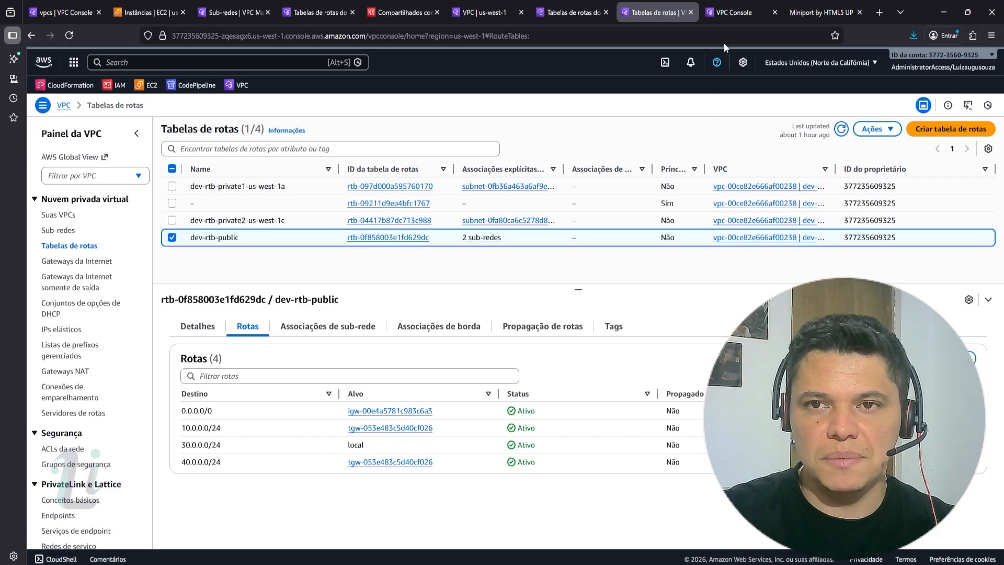
Step: Inspect the inbound rules of the dev-sg security group and open them in the rule editor
{"action": "left_click", "coordinate": [735, 10]}
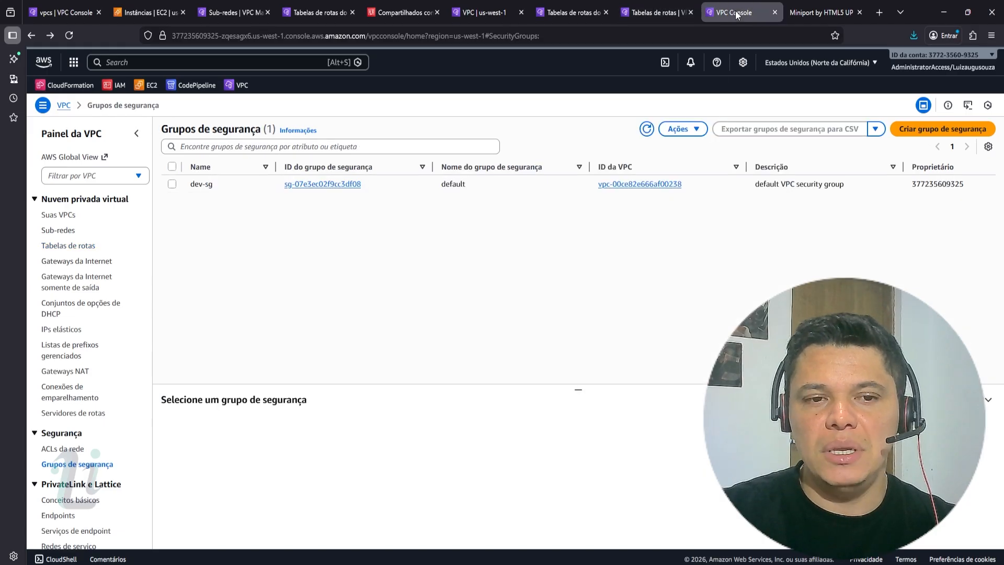
{"action": "left_click", "coordinate": [482, 189]}
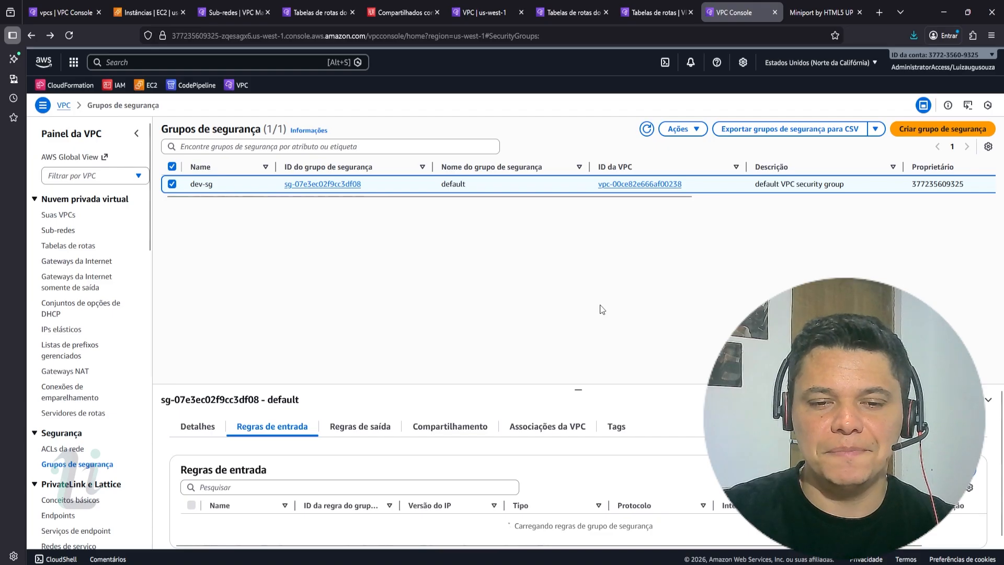
{"action": "left_click_drag", "start_coordinate": [580, 391], "coordinate": [581, 236]}
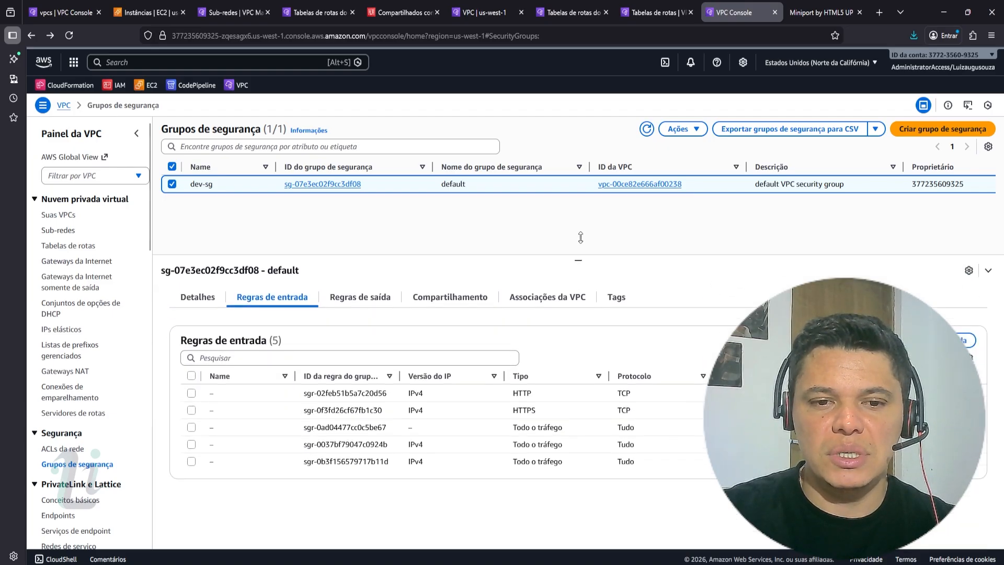
{"action": "left_click", "coordinate": [966, 340]}
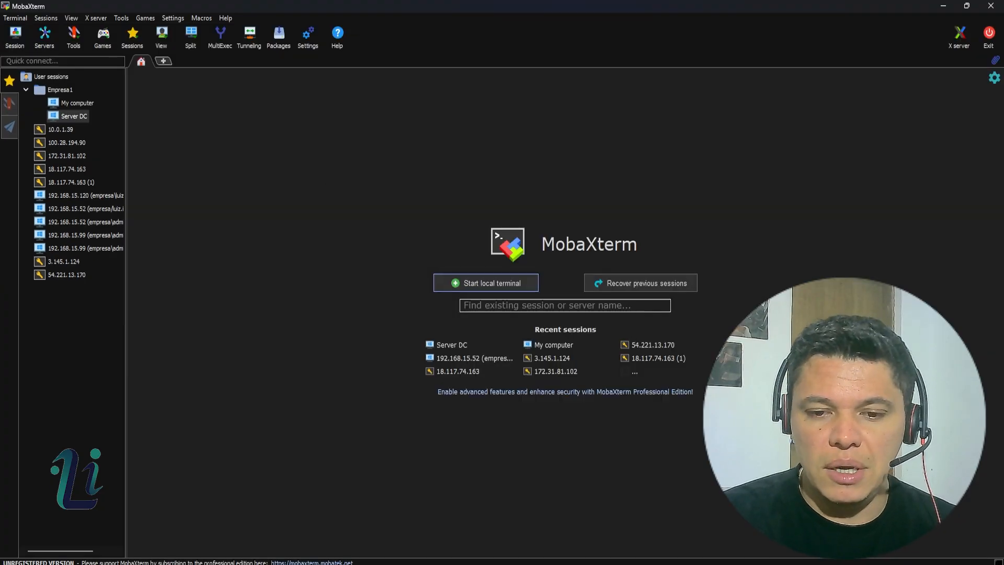
Step: Switch to the egress account's EC2 instances and copy the public IPv4 address of the bastion-egress instance
{"action": "mouse_move", "coordinate": [596, 562]}
{"action": "left_click", "coordinate": [598, 544]}
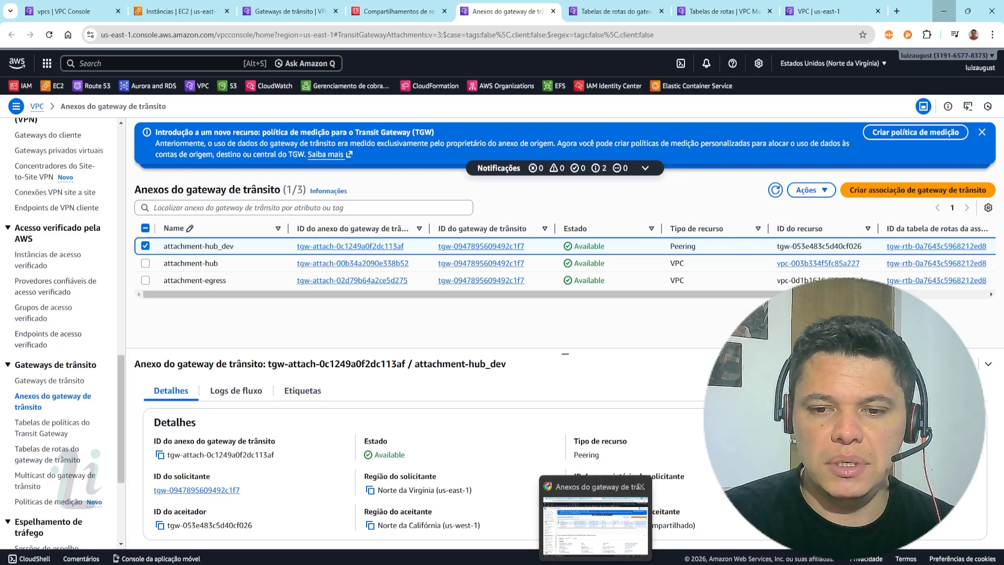
{"action": "mouse_move", "coordinate": [660, 562]}
{"action": "mouse_move", "coordinate": [622, 553]}
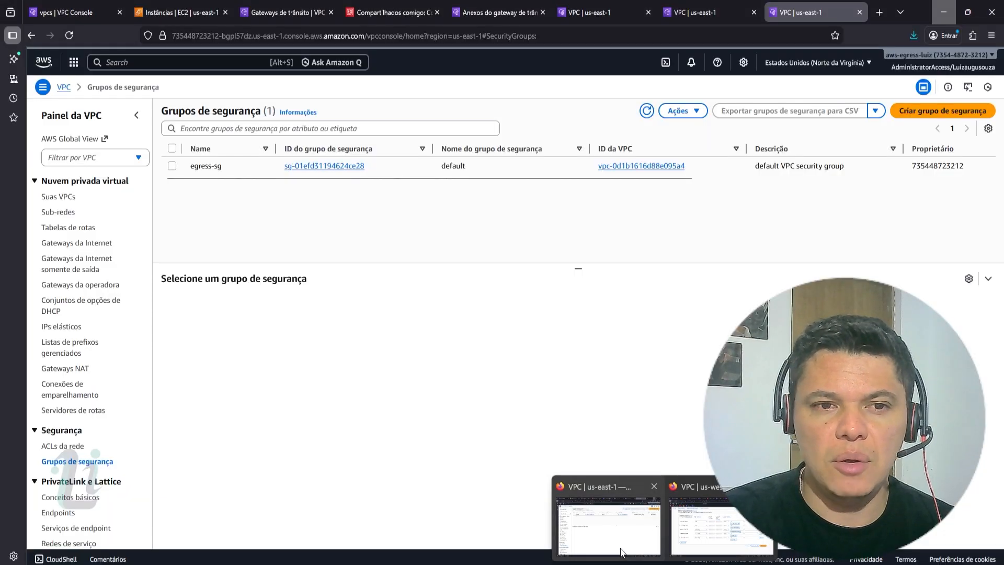
{"action": "left_click", "coordinate": [622, 550]}
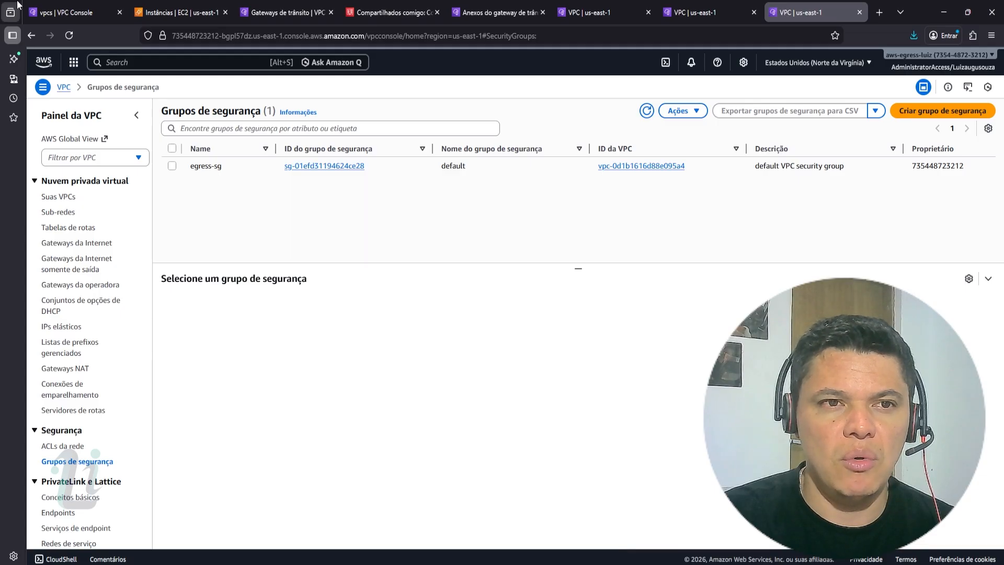
{"action": "left_click", "coordinate": [158, 14]}
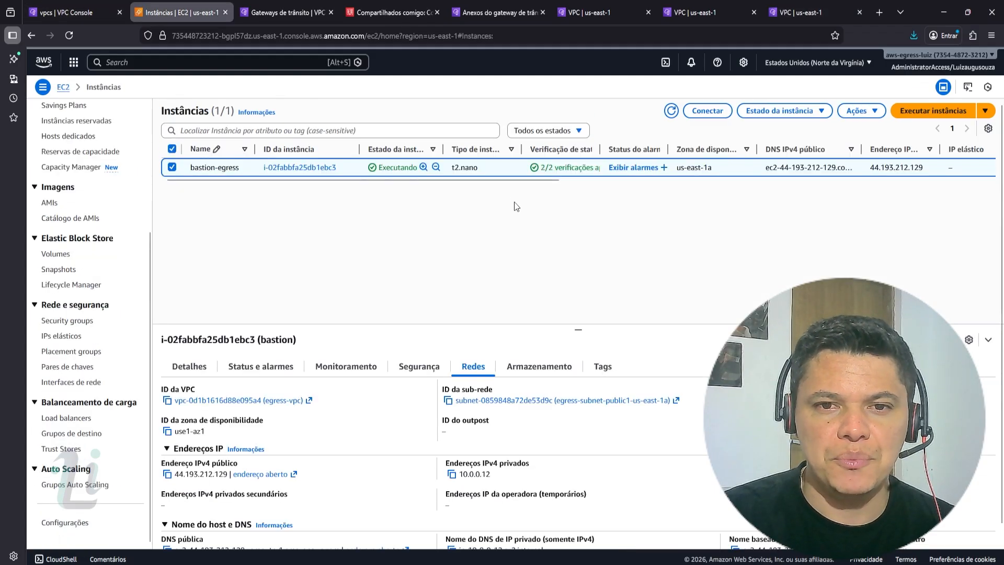
{"action": "left_click", "coordinate": [189, 371]}
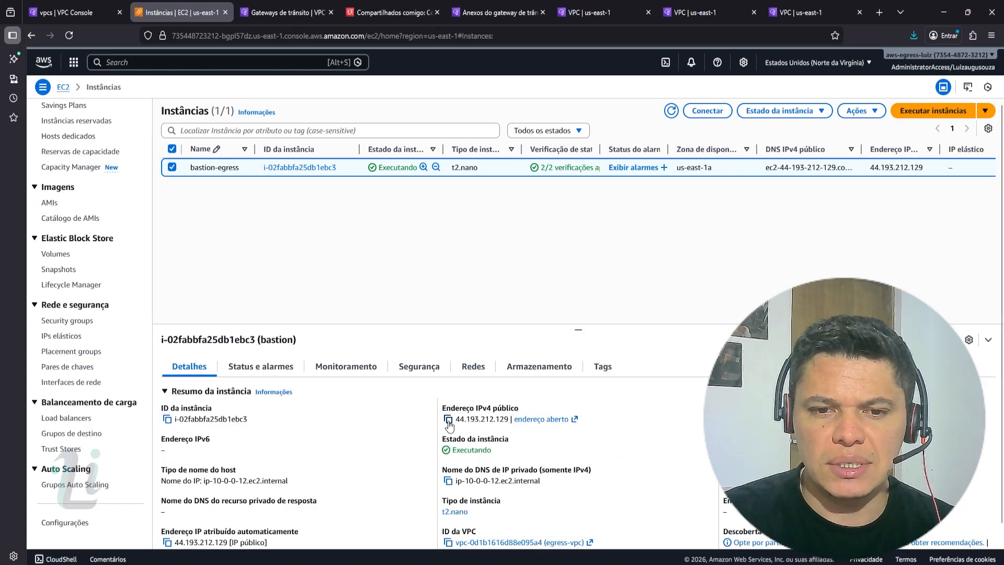
{"action": "left_click", "coordinate": [447, 419]}
Step: Switch to MobaXterm and open an SSH session to 44.193.212.129 using the private key file 735-linux-us-east.pem
{"action": "key", "text": "alt+Tab"}
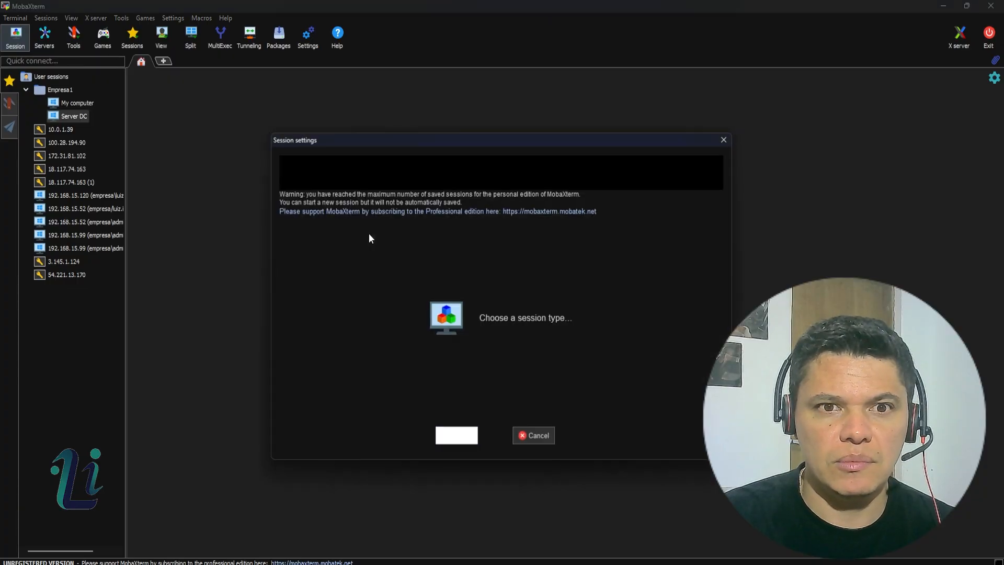
{"action": "left_click", "coordinate": [298, 176]}
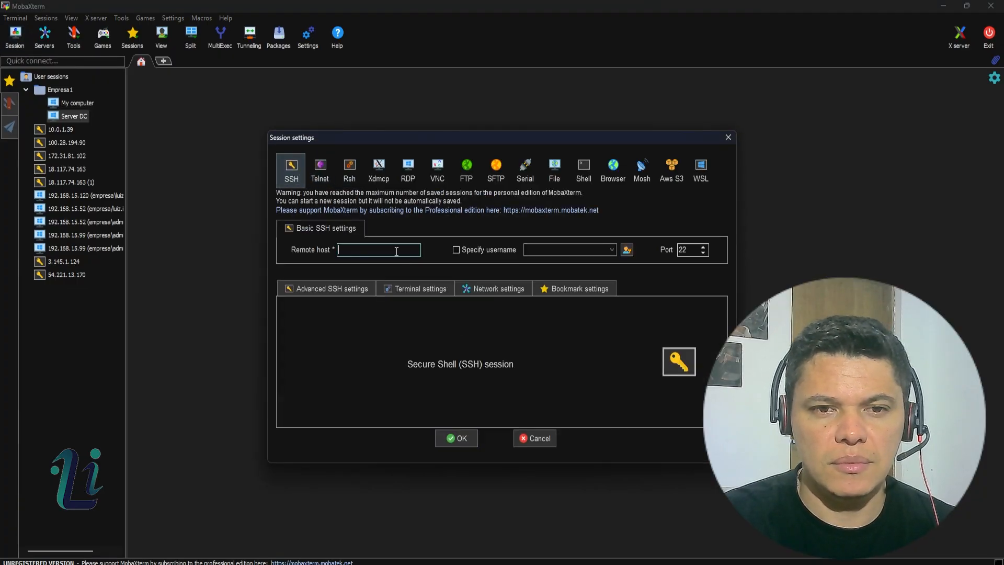
{"action": "key", "text": "ctrl+v"}
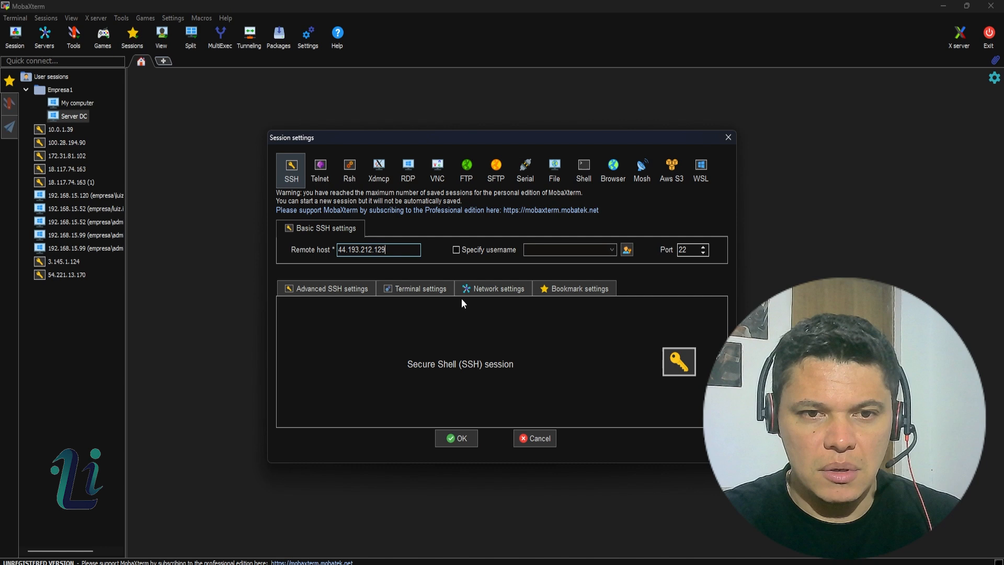
{"action": "left_click", "coordinate": [327, 295]}
{"action": "left_click", "coordinate": [338, 386]}
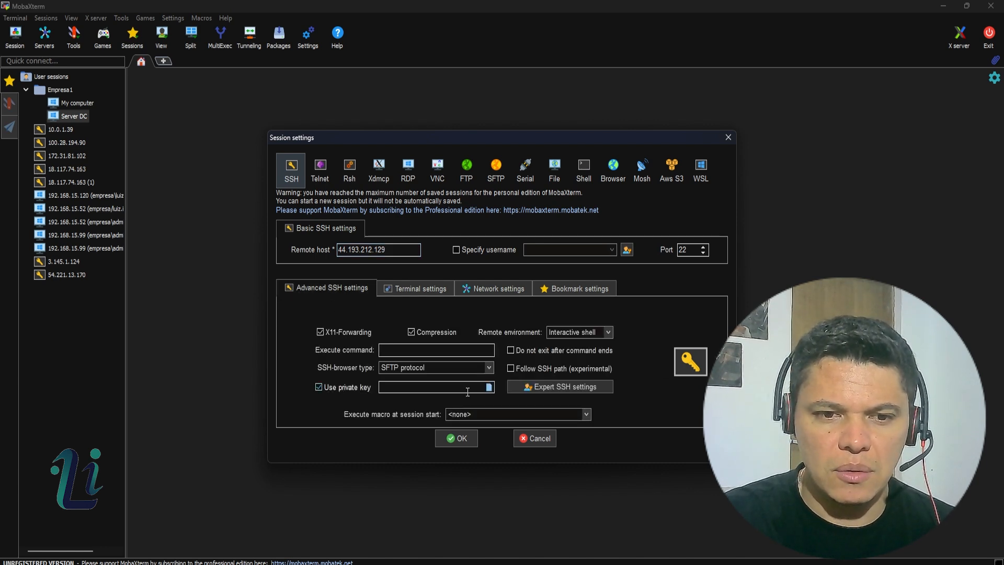
{"action": "left_click", "coordinate": [489, 387]}
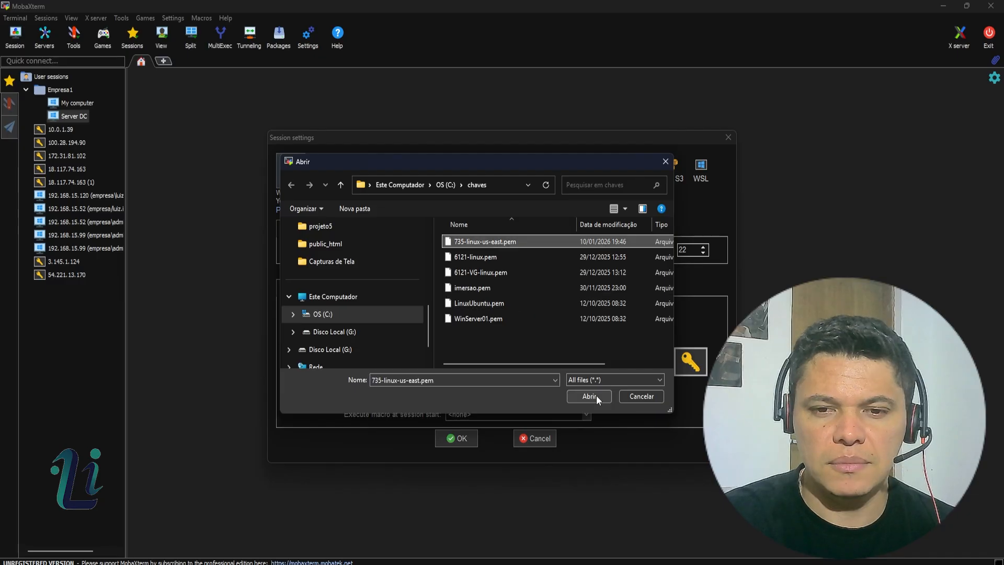
{"action": "left_click", "coordinate": [596, 395]}
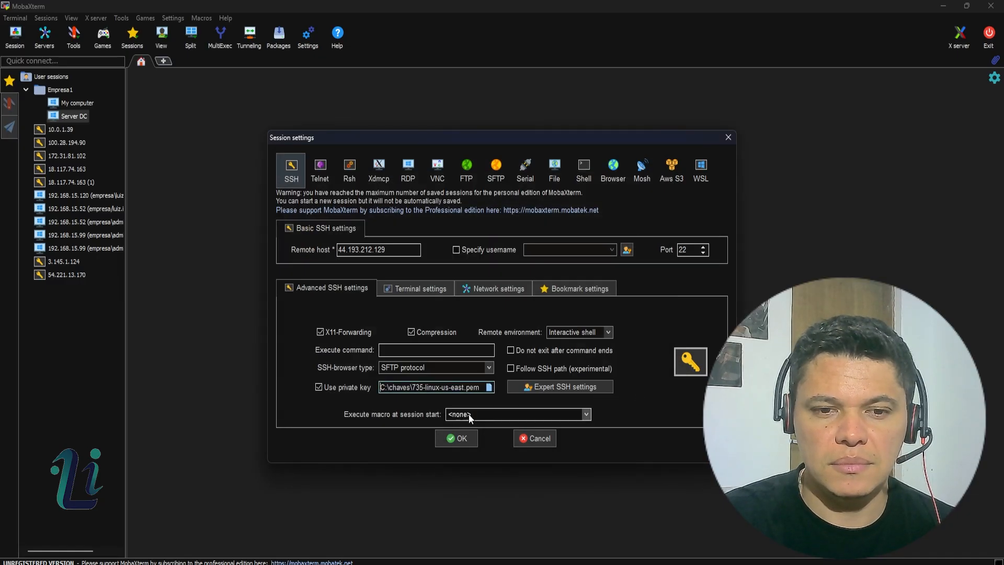
{"action": "left_click", "coordinate": [459, 437]}
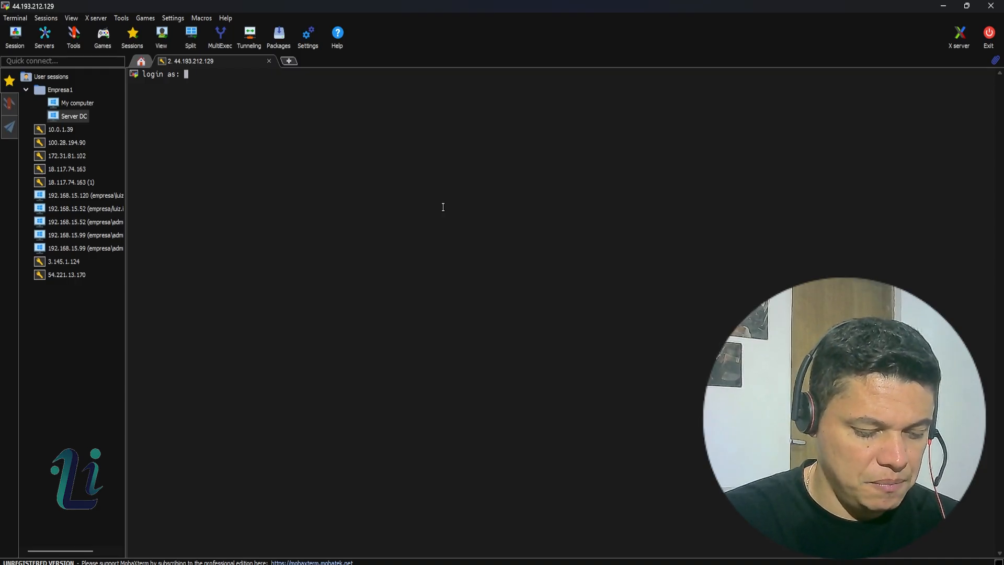
Step: Log in to the bastion as ec2-user and clear the terminal screen
{"action": "type", "text": "ec"}
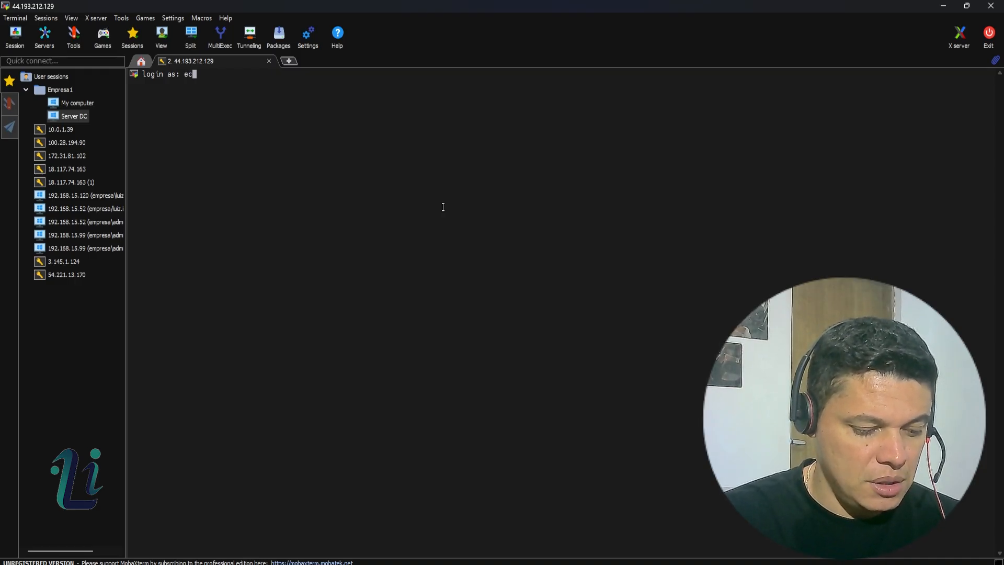
{"action": "type", "text": "2-user"}
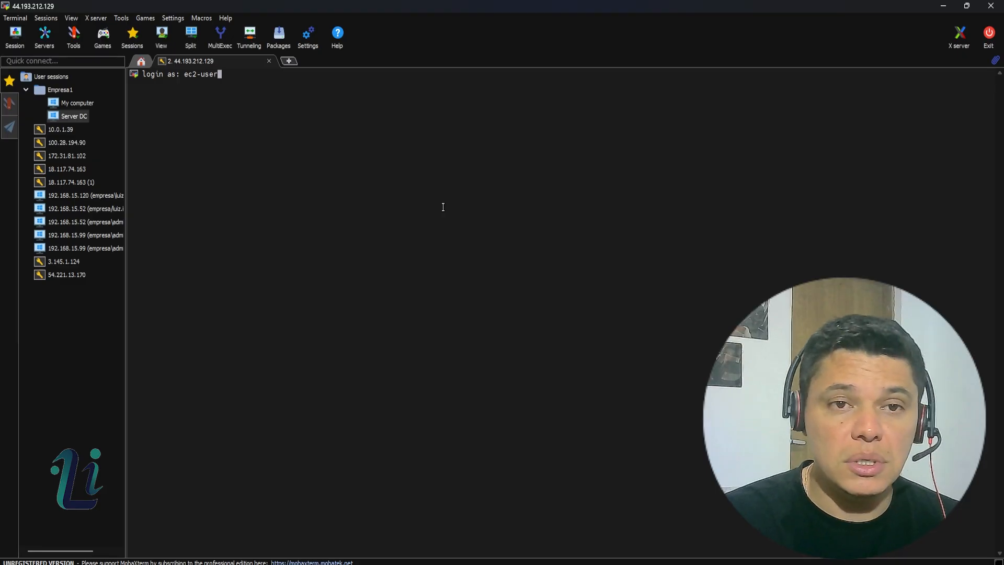
{"action": "key", "text": "Return"}
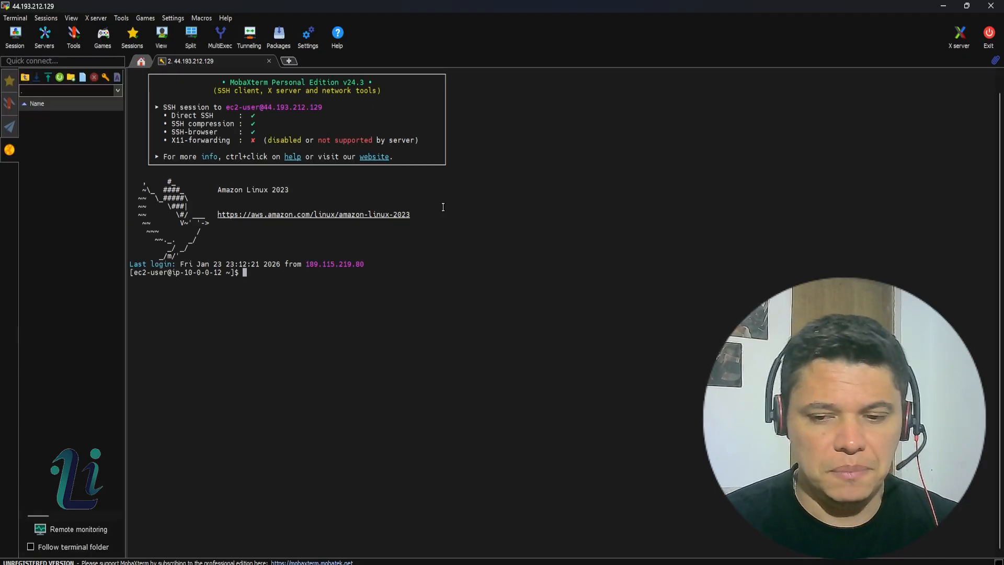
{"action": "key", "text": "ctrl+l"}
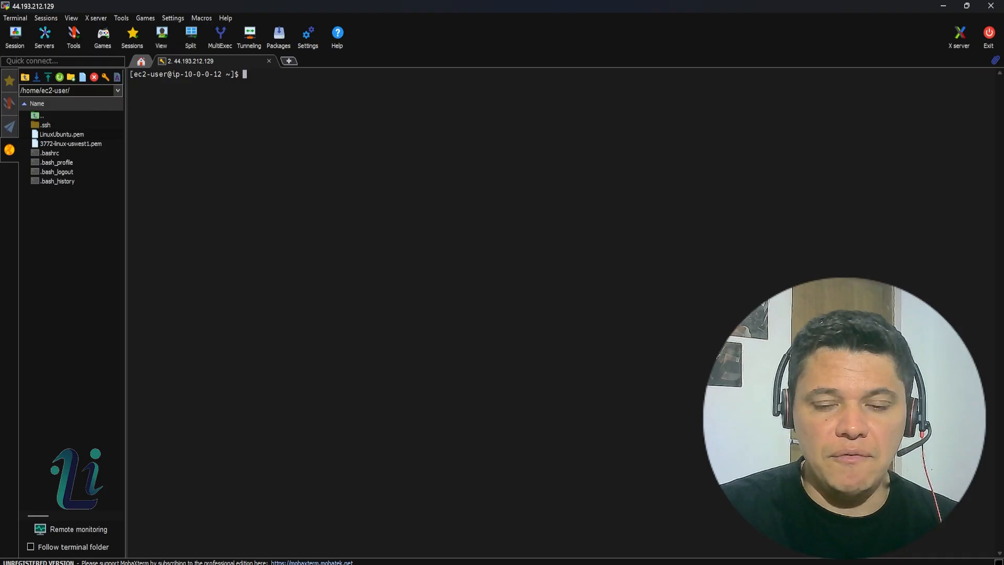
Step: Switch to the hub account's EC2 console in Chrome and copy the private IPv4 address of instance-hub
{"action": "mouse_move", "coordinate": [595, 564]}
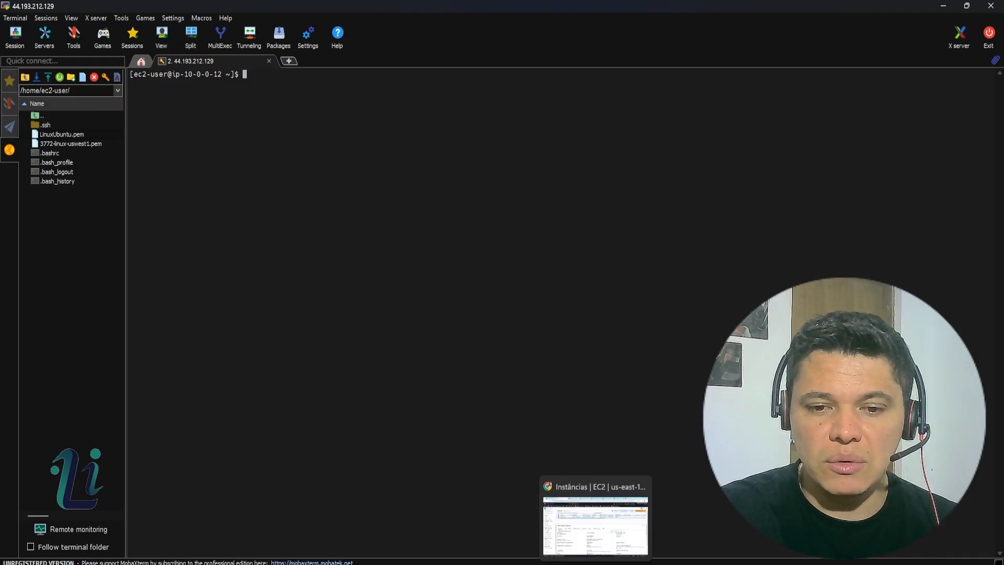
{"action": "left_click", "coordinate": [595, 525]}
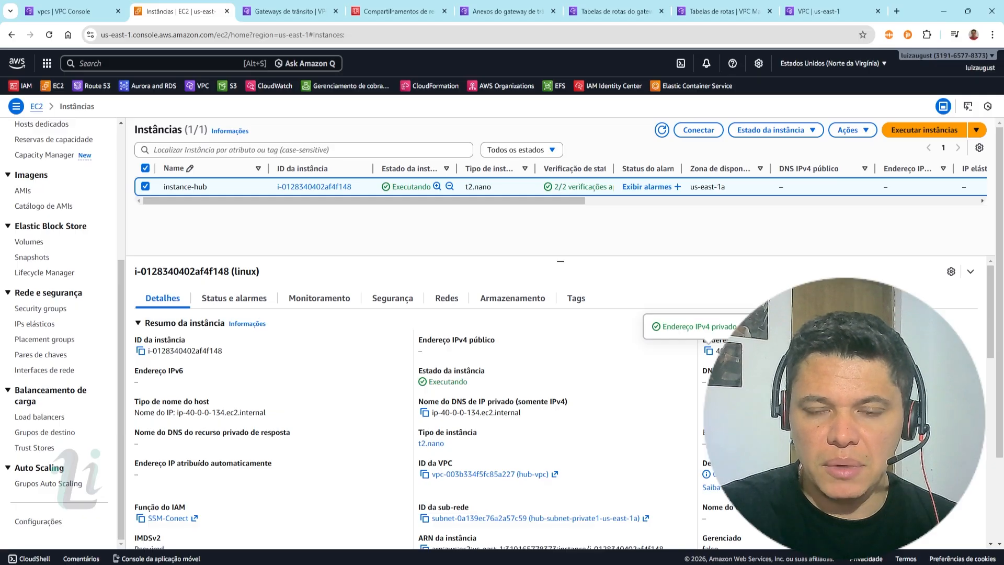
{"action": "left_click", "coordinate": [708, 352]}
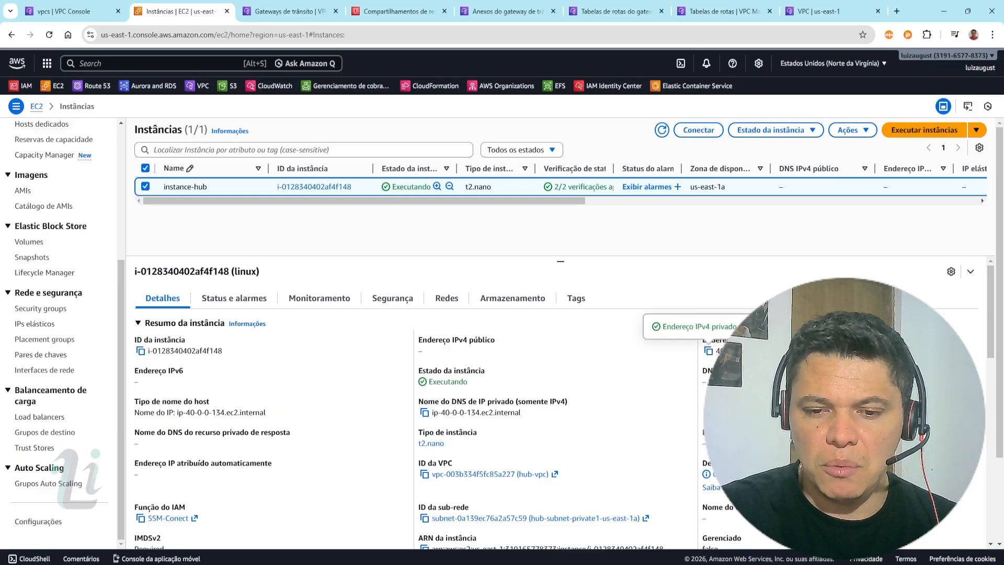
Step: Return to the MobaXterm bastion session, ping the hub instance at 40.0.0.134, and stop the ping after several replies
{"action": "key", "text": "alt+Tab"}
{"action": "type", "text": "pi"}
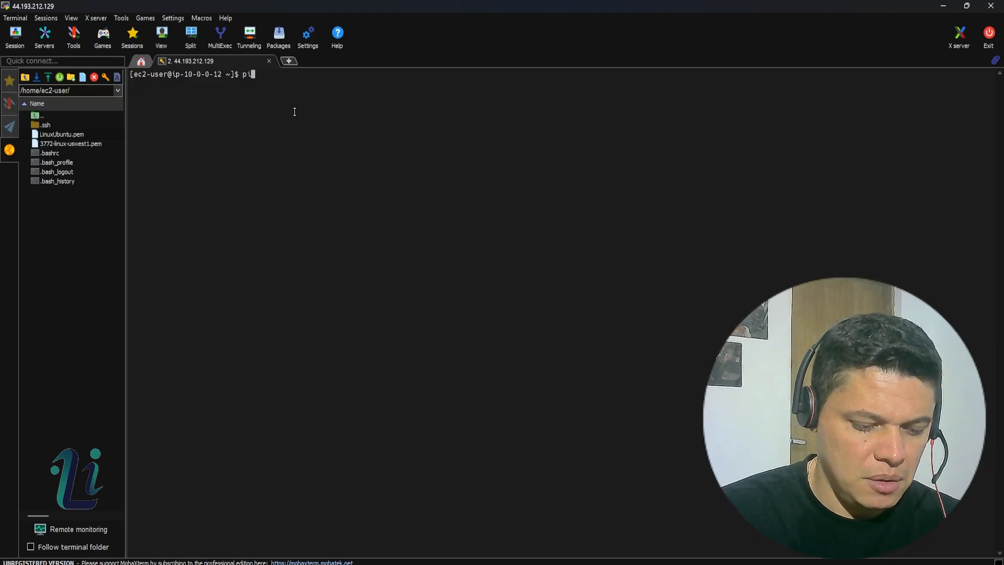
{"action": "type", "text": "ng"}
{"action": "right_click", "coordinate": [294, 112]}
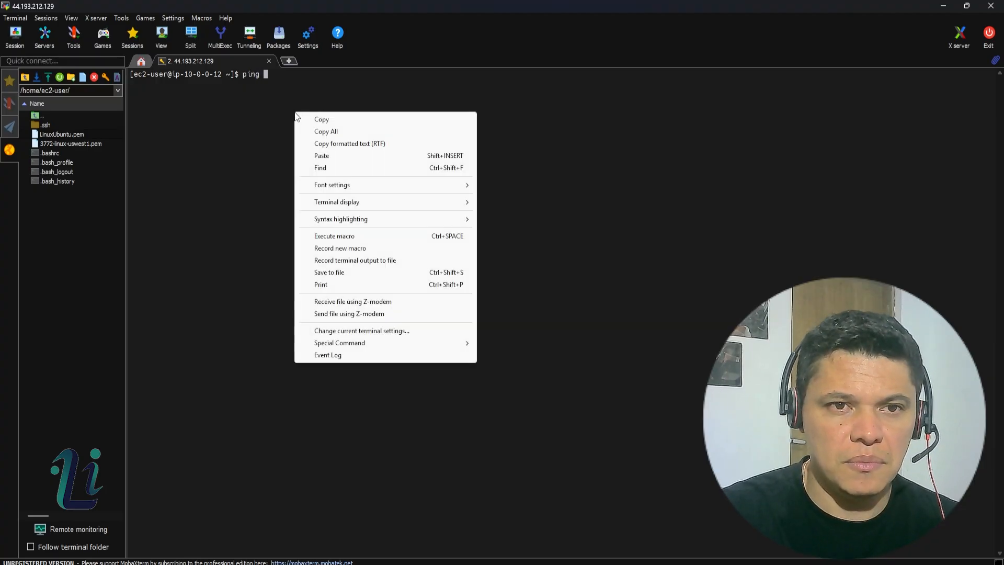
{"action": "left_click", "coordinate": [321, 155]}
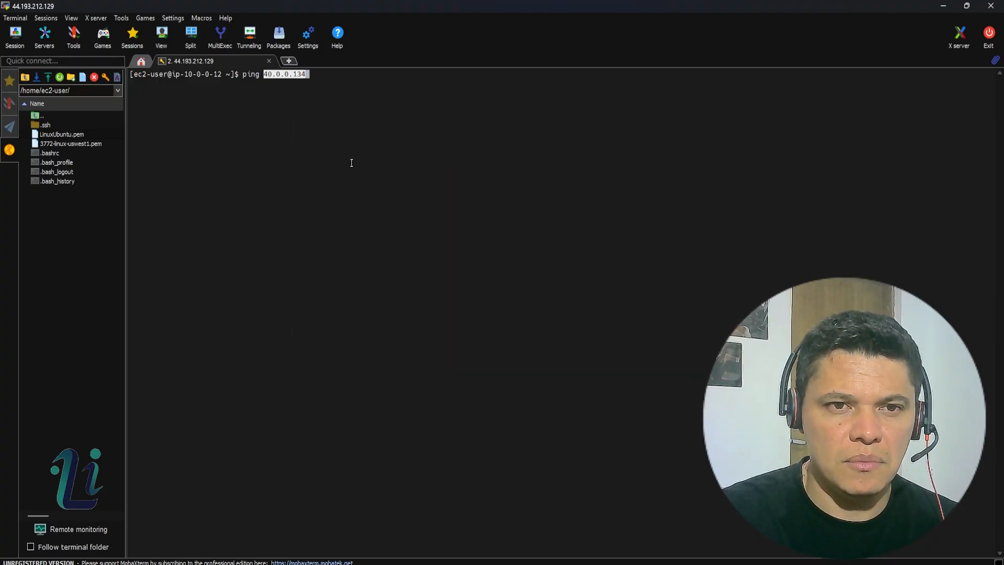
{"action": "key", "text": "Return"}
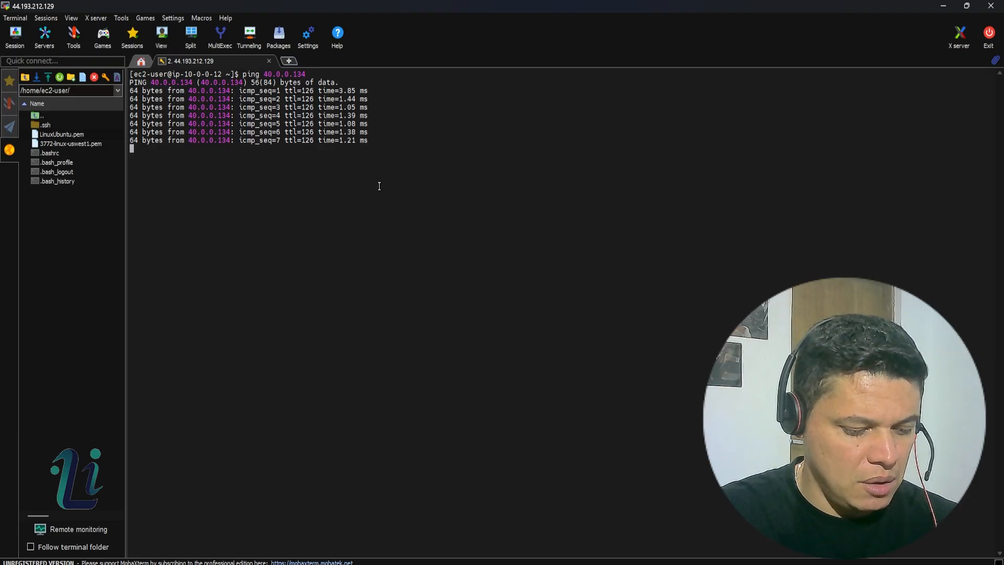
{"action": "key", "text": "ctrl+c"}
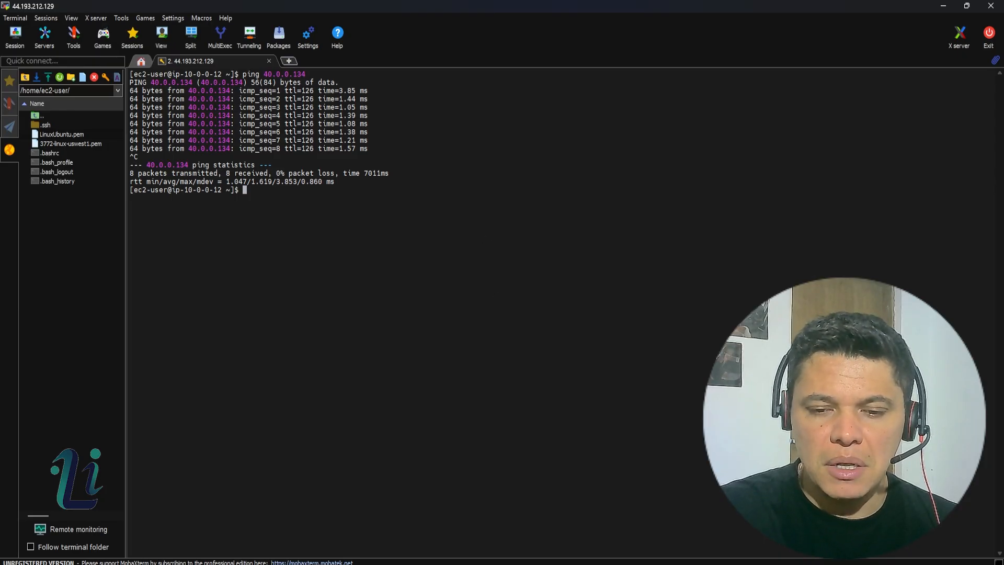
Step: Switch to the dev account's EC2 console in Firefox and copy the private IPv4 address of site-dev from its details
{"action": "mouse_move", "coordinate": [596, 563]}
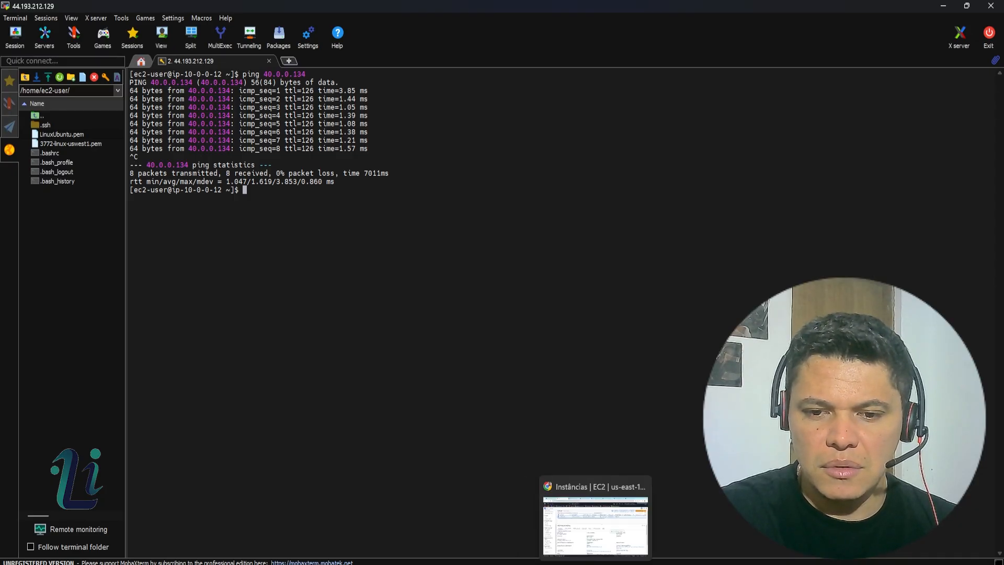
{"action": "left_click", "coordinate": [720, 534]}
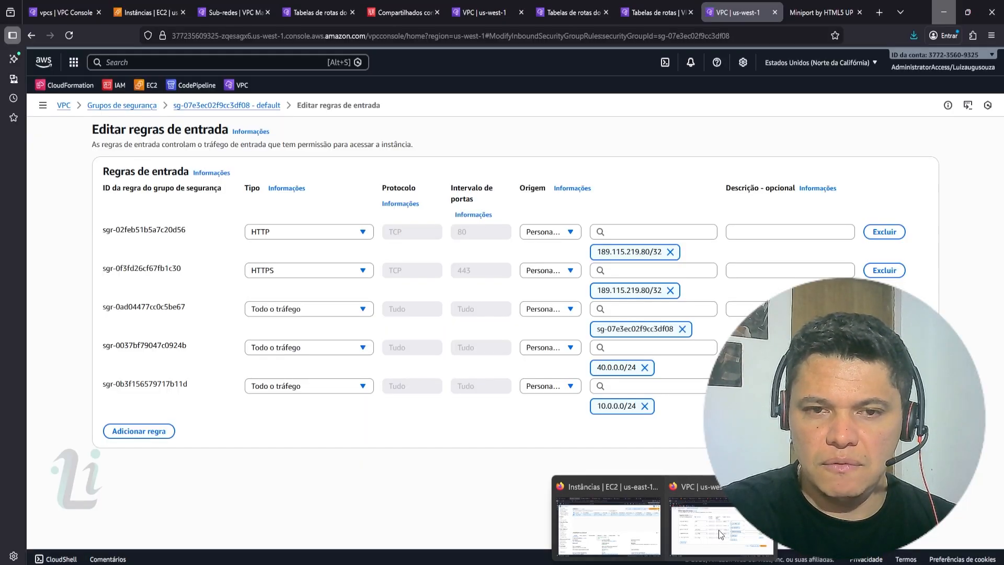
{"action": "left_click", "coordinate": [148, 15]}
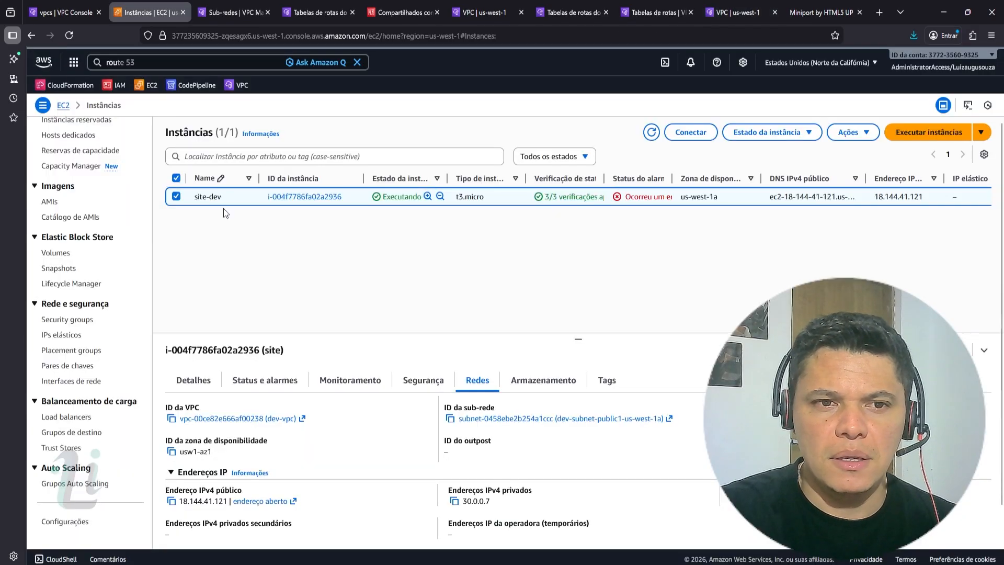
{"action": "left_click", "coordinate": [192, 375]}
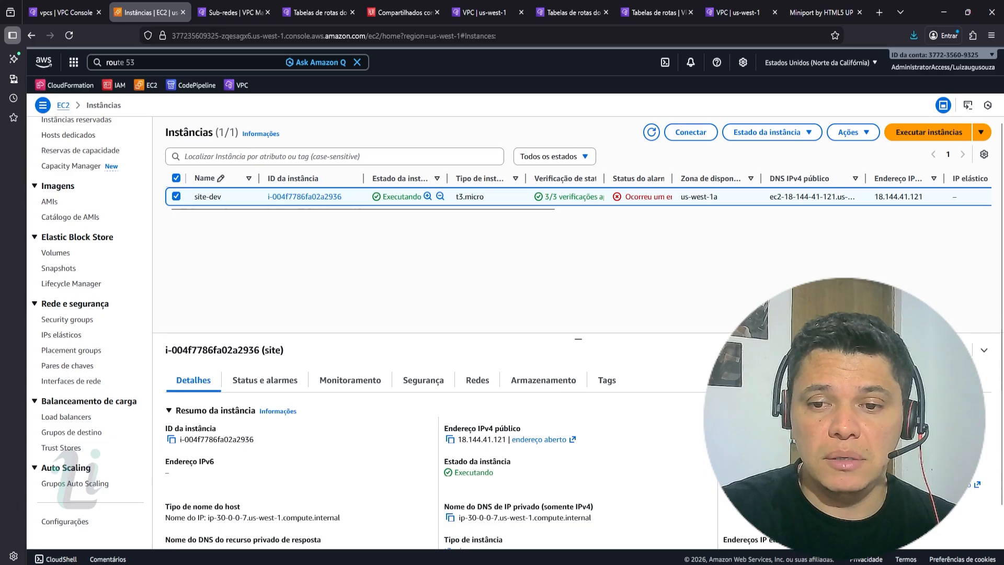
{"action": "left_click", "coordinate": [729, 439]}
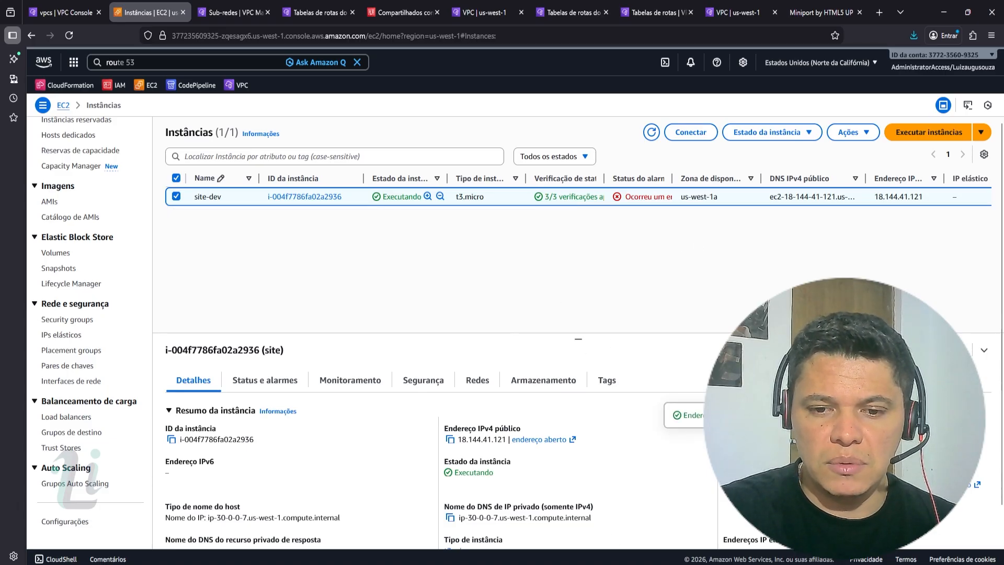
Step: Return to the MobaXterm bastion session, ping the dev instance at 30.0.0.7, and stop the ping after several replies
{"action": "key", "text": "alt+Tab"}
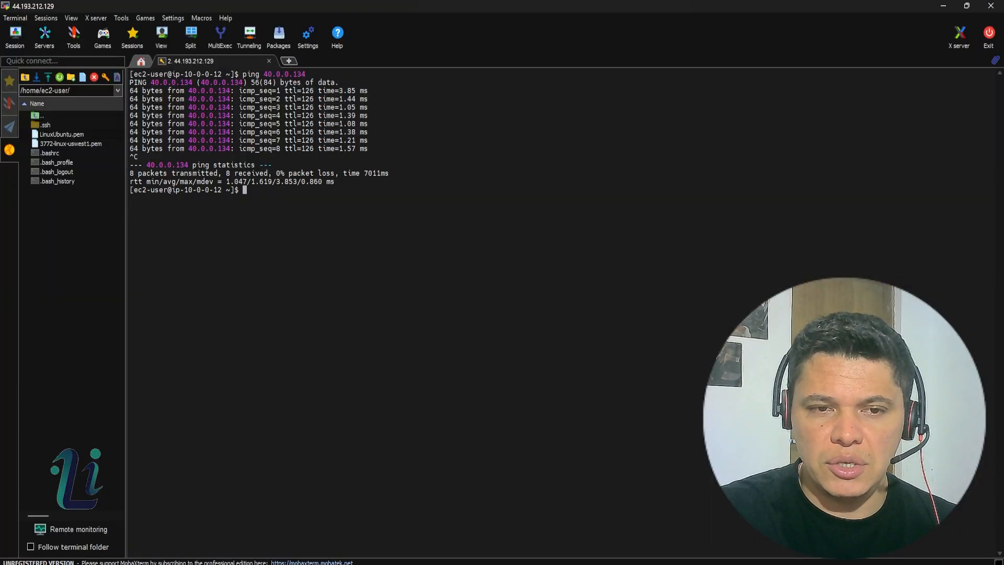
{"action": "type", "text": "ping"}
{"action": "right_click", "coordinate": [373, 297]}
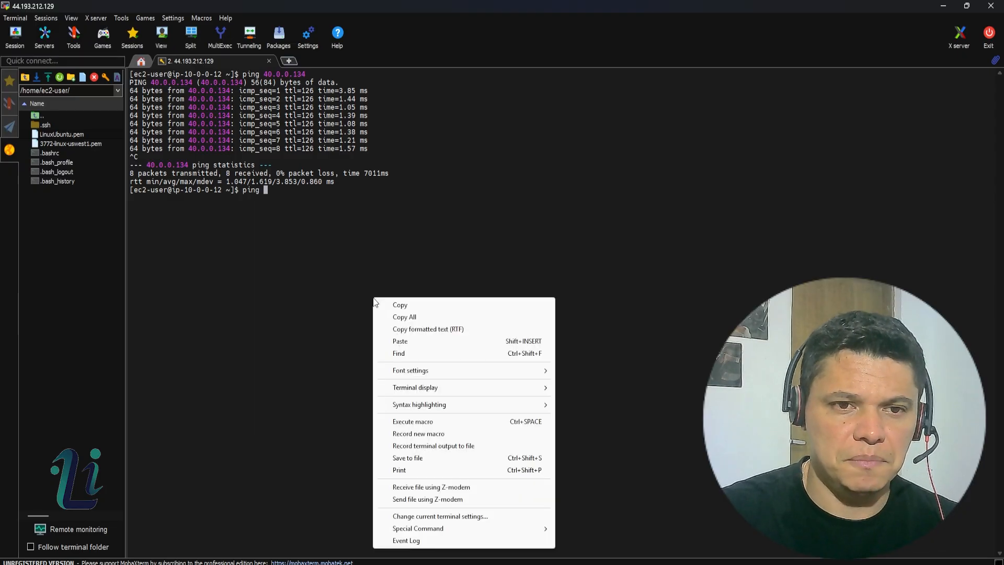
{"action": "left_click", "coordinate": [407, 340]}
{"action": "key", "text": "Return"}
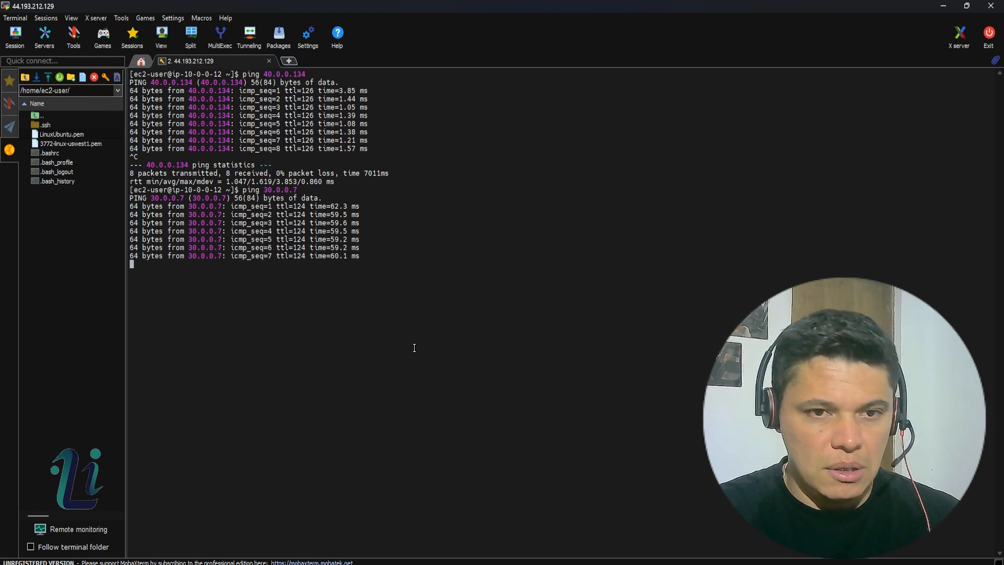
{"action": "key", "text": "ctrl+c"}
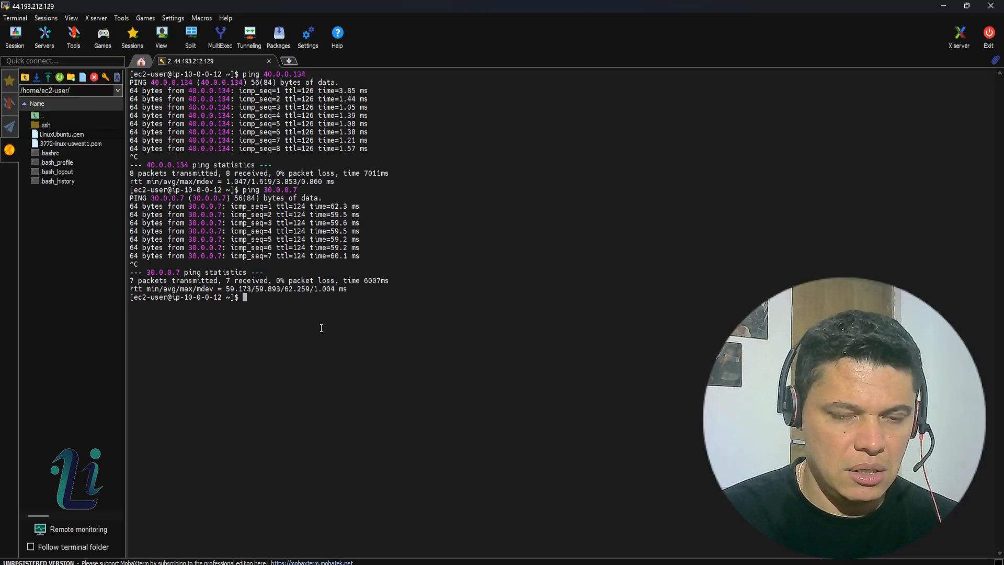
{"action": "key", "text": "Up"}
{"action": "key", "text": "Up"}
{"action": "key", "text": "Up"}
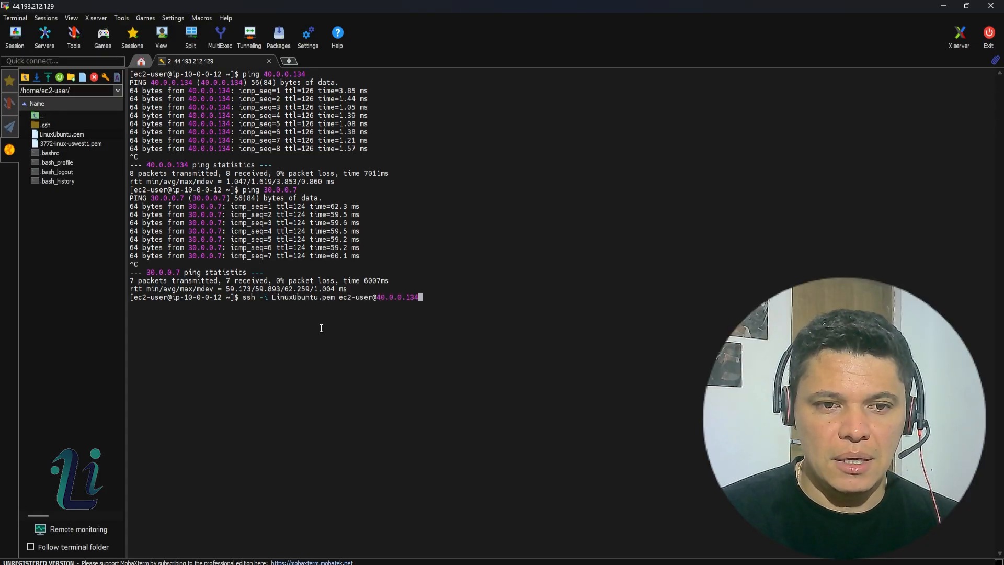
{"action": "key", "text": "Return"}
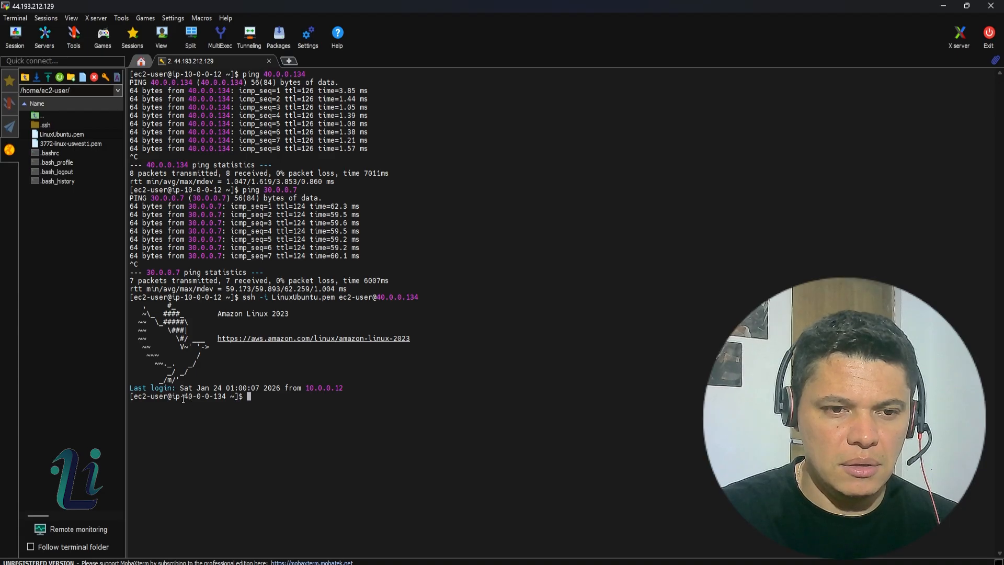
{"action": "left_click_drag", "start_coordinate": [180, 396], "coordinate": [233, 396]}
{"action": "left_click", "coordinate": [389, 414]}
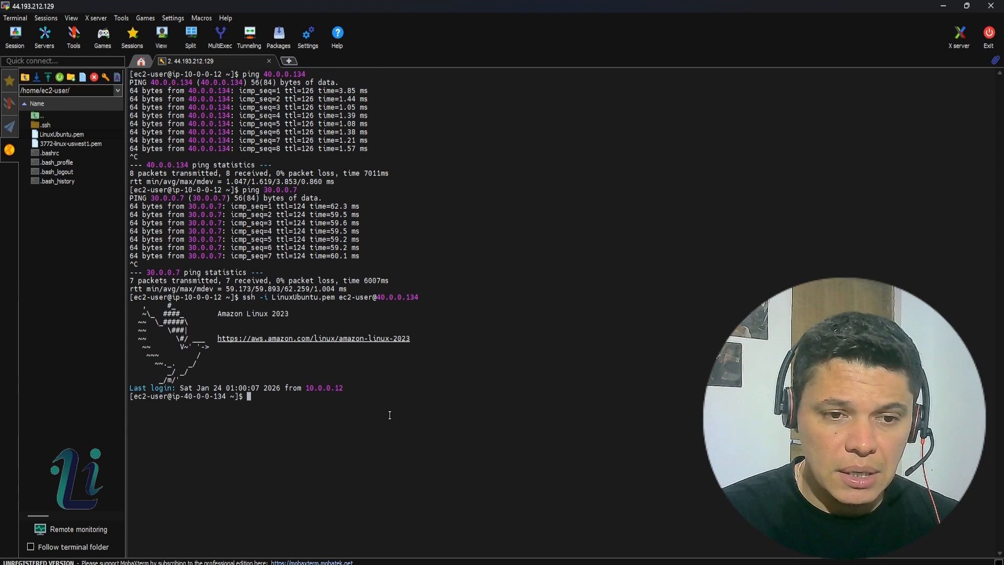
Step: Log out of the hub instance and return to the bastion's prompt
{"action": "key", "text": "ctrl+c"}
{"action": "key", "text": "ctrl+d"}
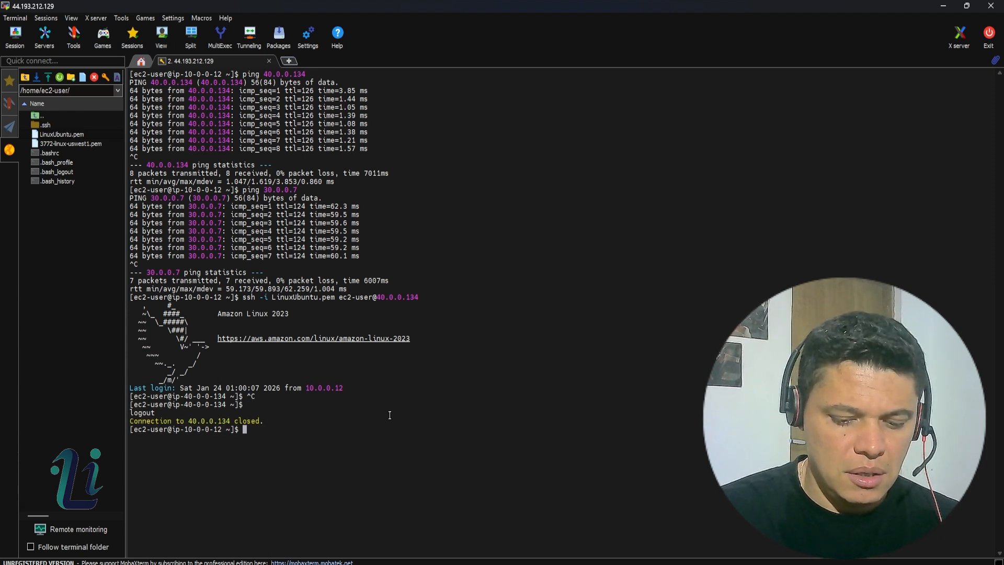
{"action": "key", "text": "Return"}
{"action": "key", "text": "Return"}
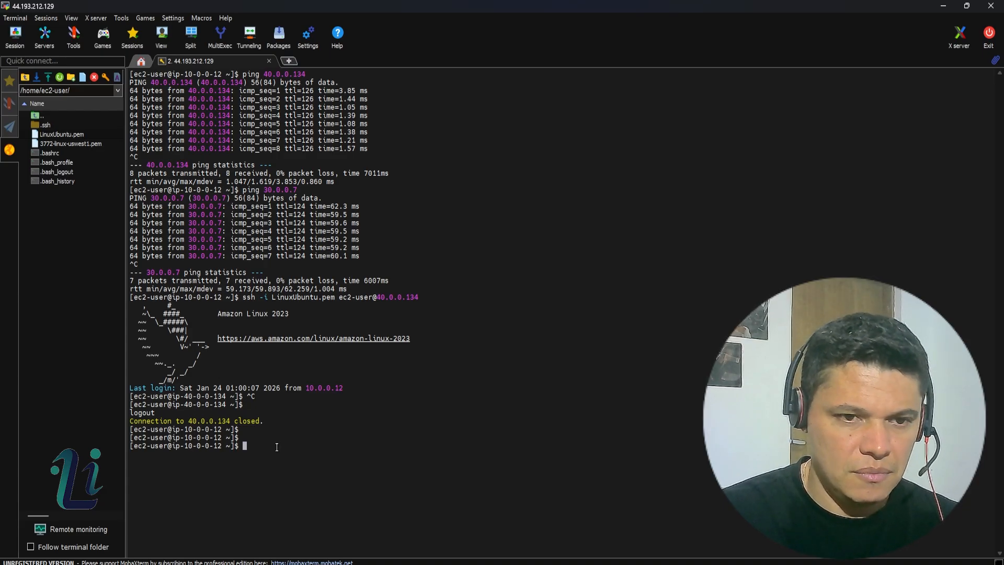
{"action": "type", "text": "shh"}
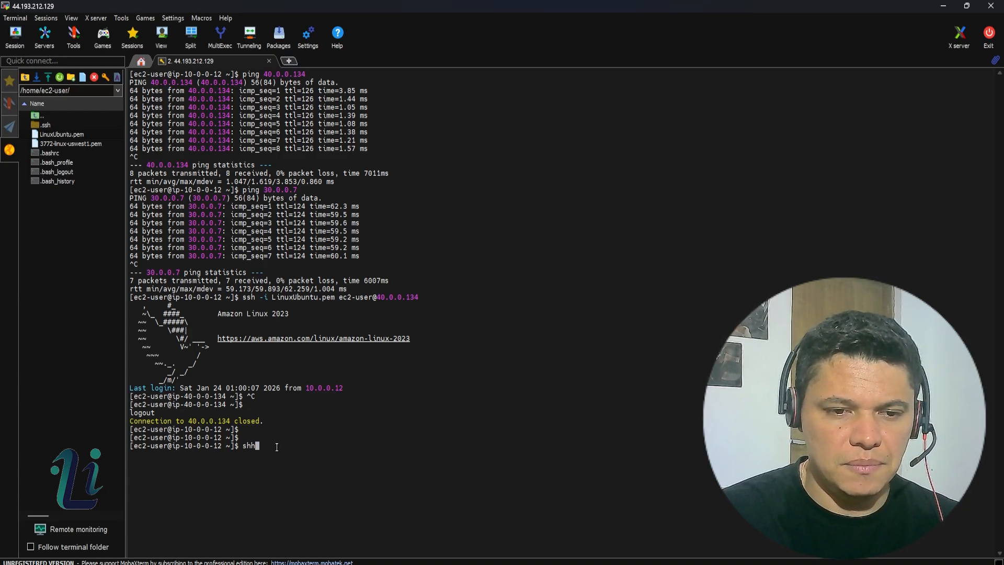
{"action": "key", "text": "BackSpace"}
{"action": "key", "text": "BackSpace"}
{"action": "type", "text": "sh"}
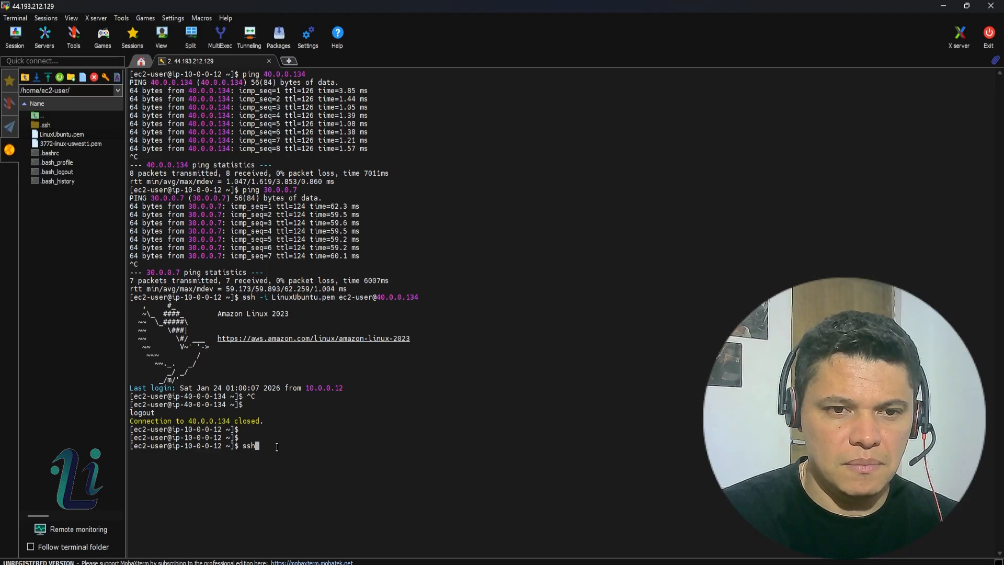
{"action": "type", "text": " -i "}
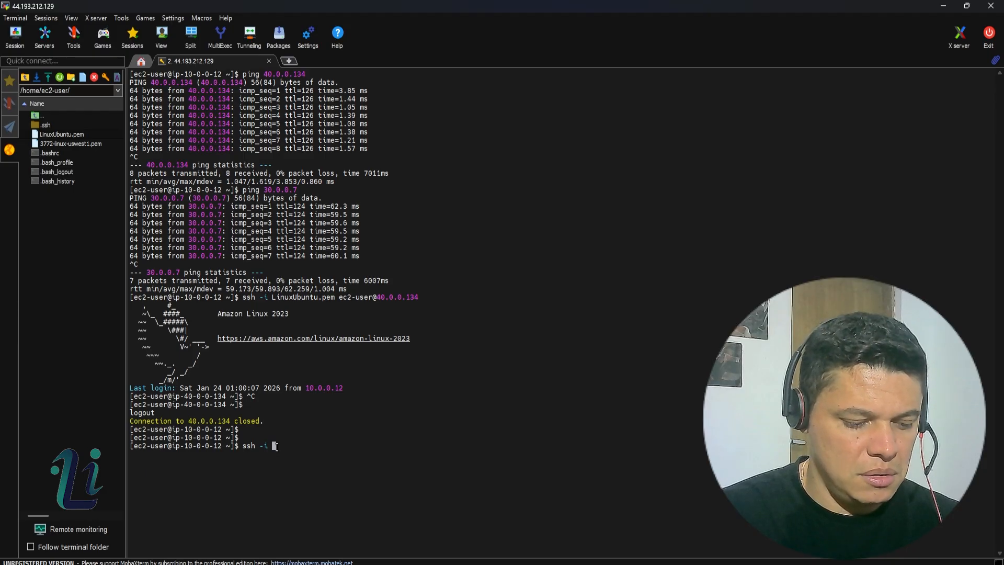
{"action": "type", "text": "37"}
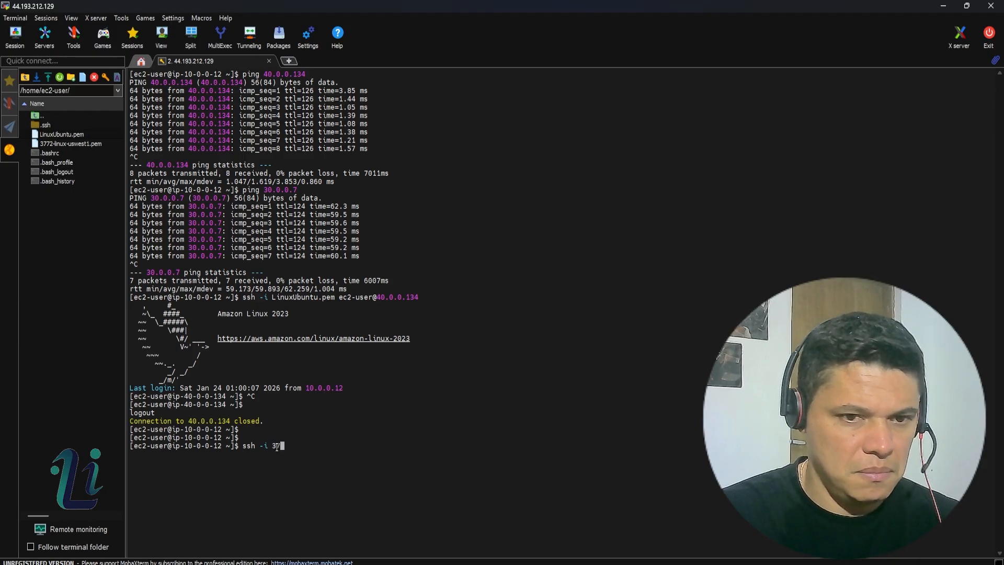
{"action": "key", "text": "Tab"}
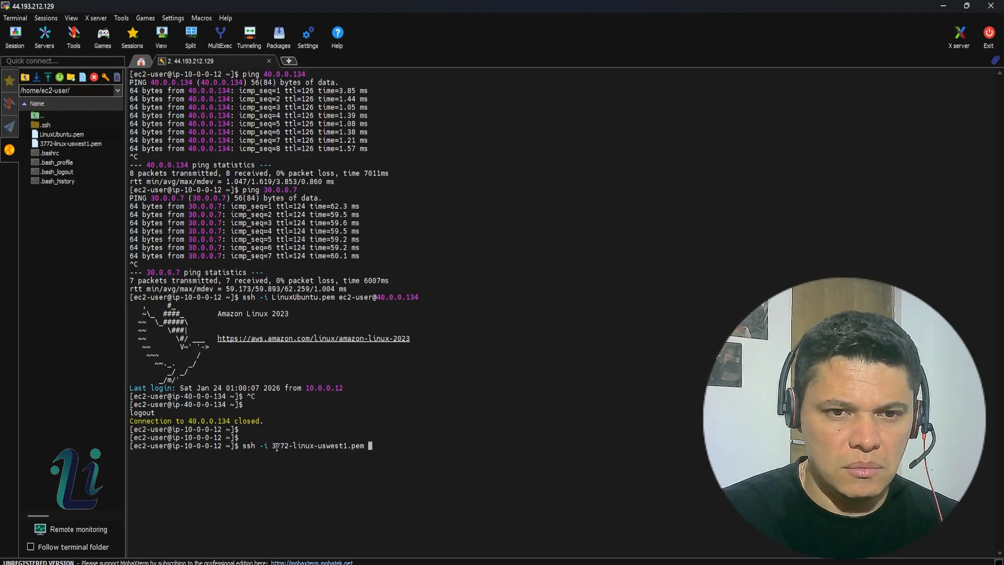
{"action": "type", "text": "ec2"}
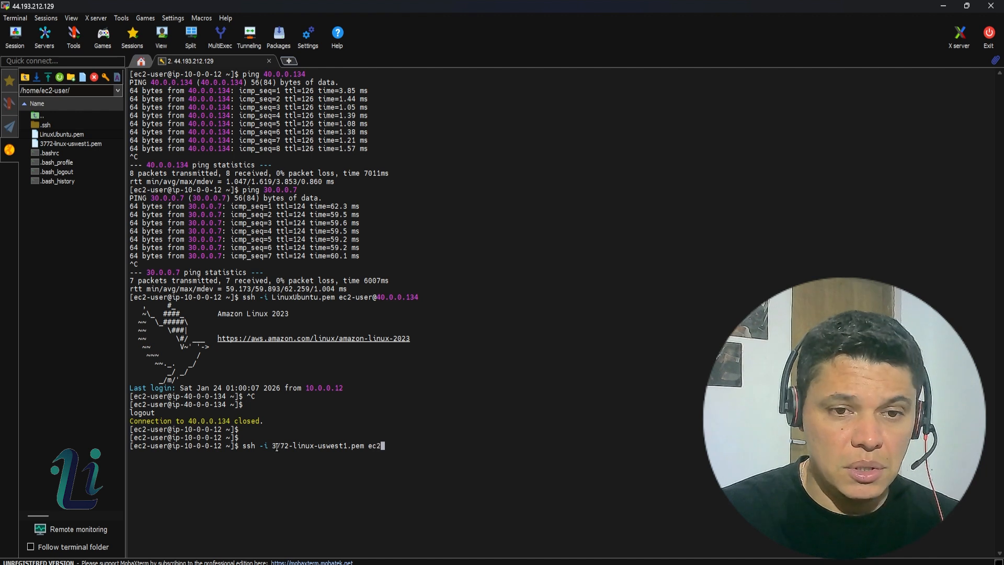
{"action": "type", "text": "-user"}
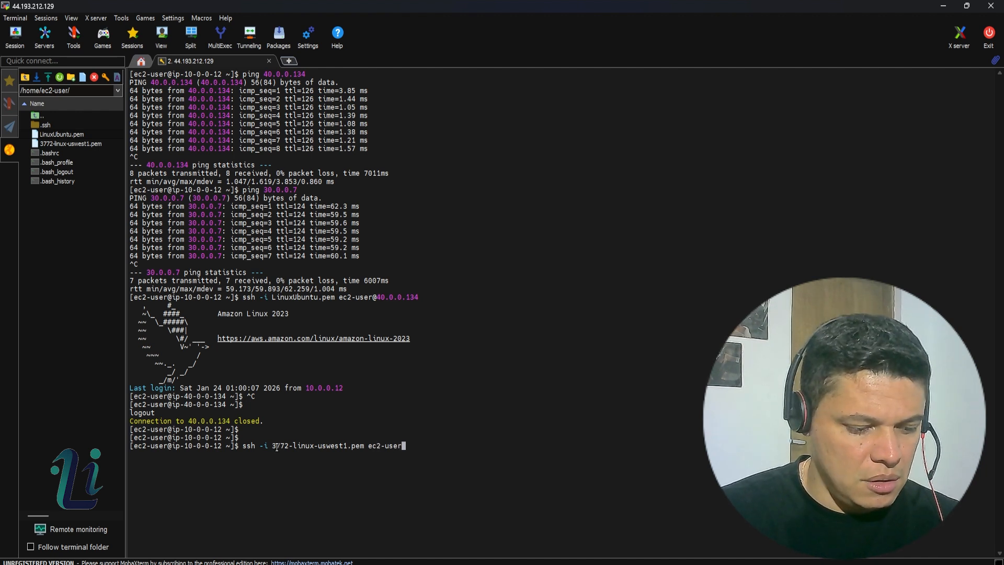
{"action": "type", "text": "@"}
{"action": "type", "text": "3"}
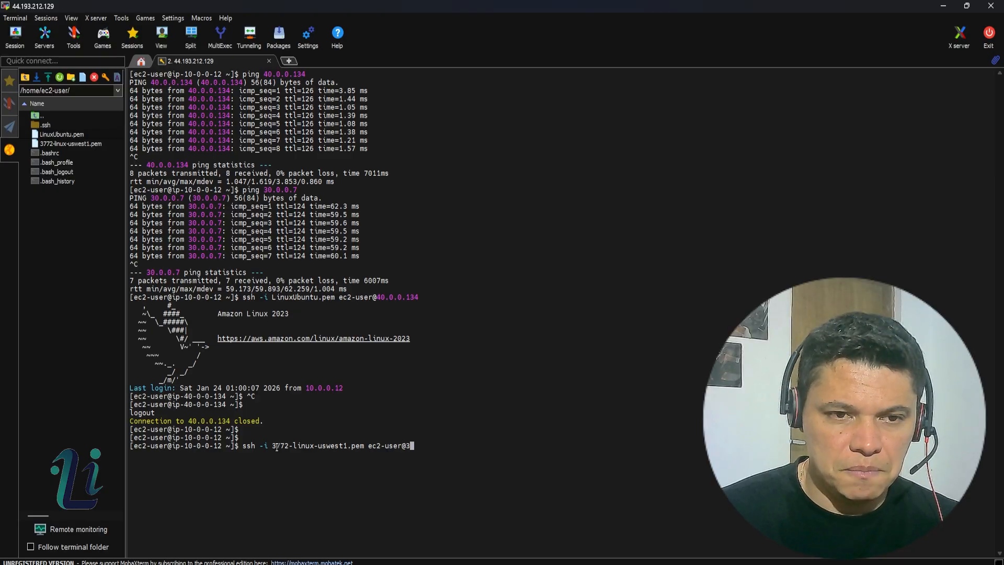
{"action": "type", "text": "0.0.0"}
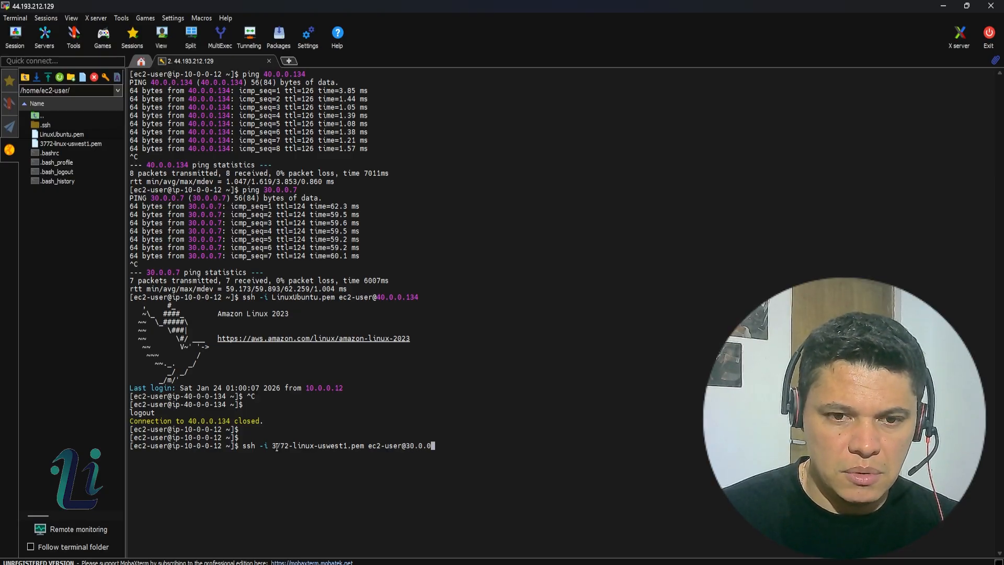
{"action": "type", "text": "."}
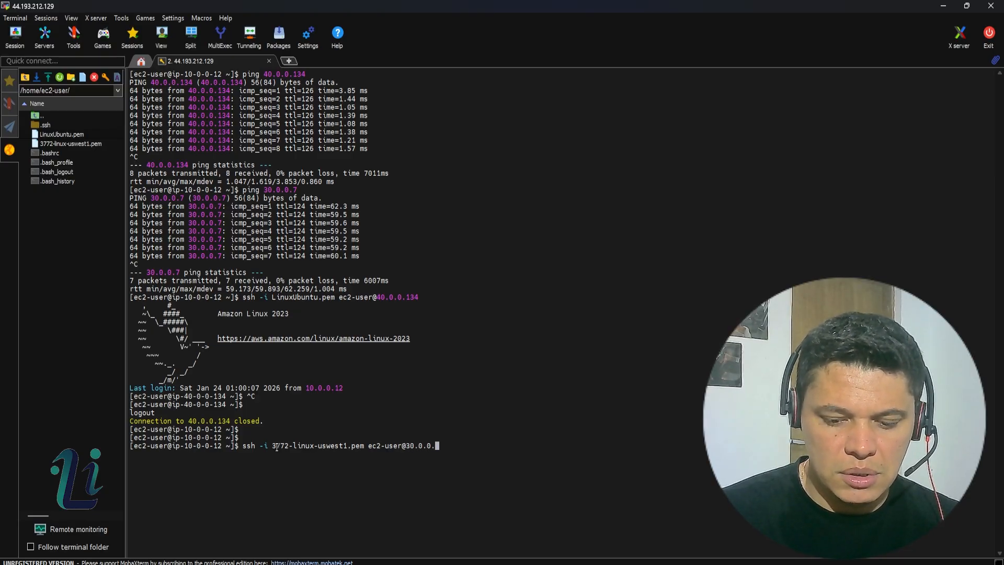
{"action": "type", "text": "7"}
{"action": "key", "text": "Return"}
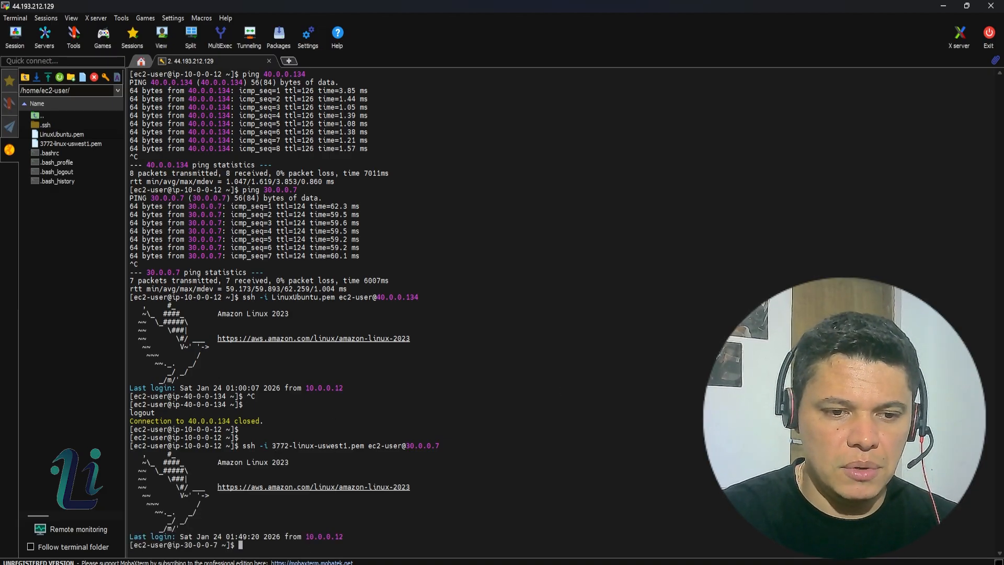
{"action": "double_click", "coordinate": [201, 545]}
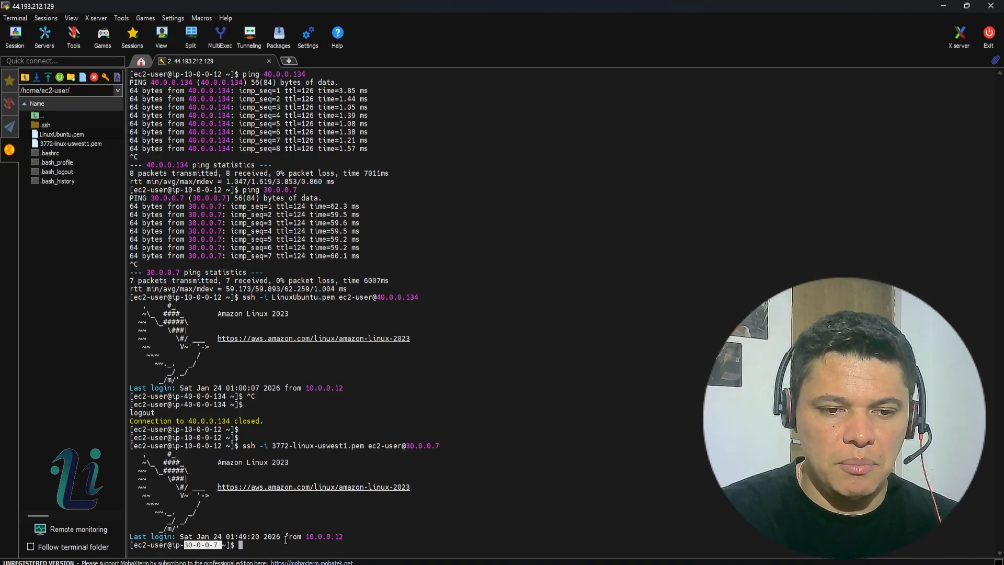
{"action": "left_click", "coordinate": [461, 488]}
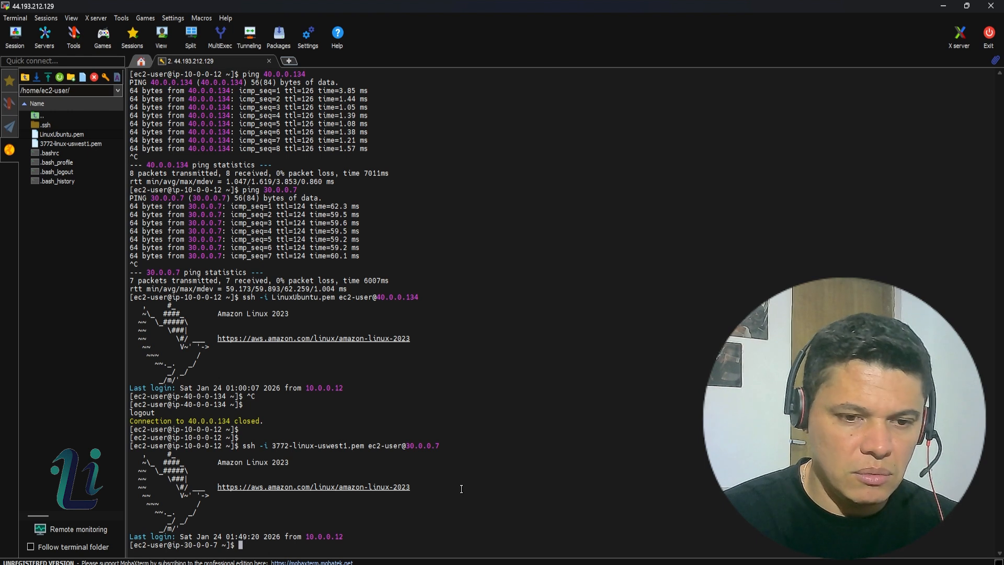
Step: List the running Docker containers on the dev instance with docker ps
{"action": "type", "text": "doc"}
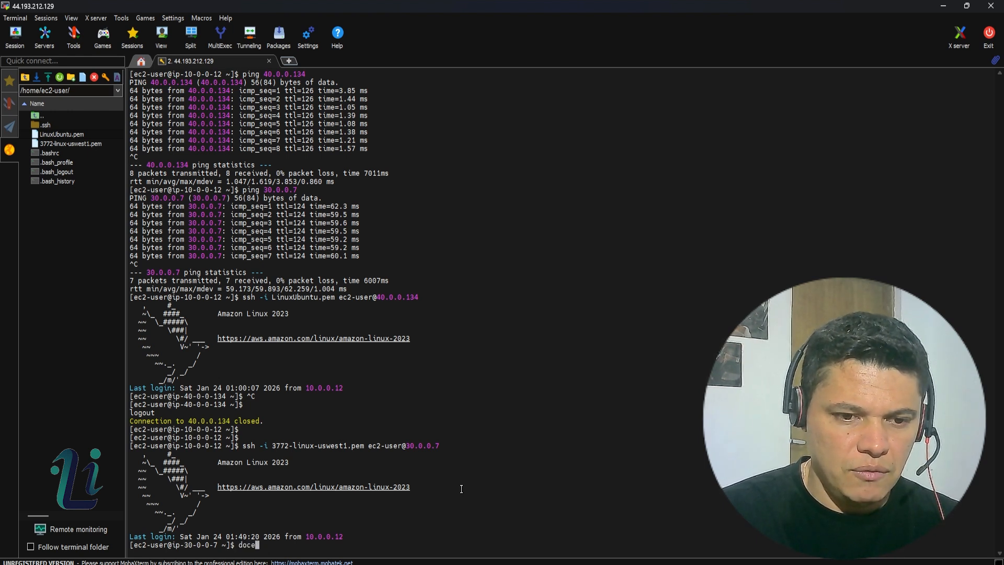
{"action": "type", "text": "ker "}
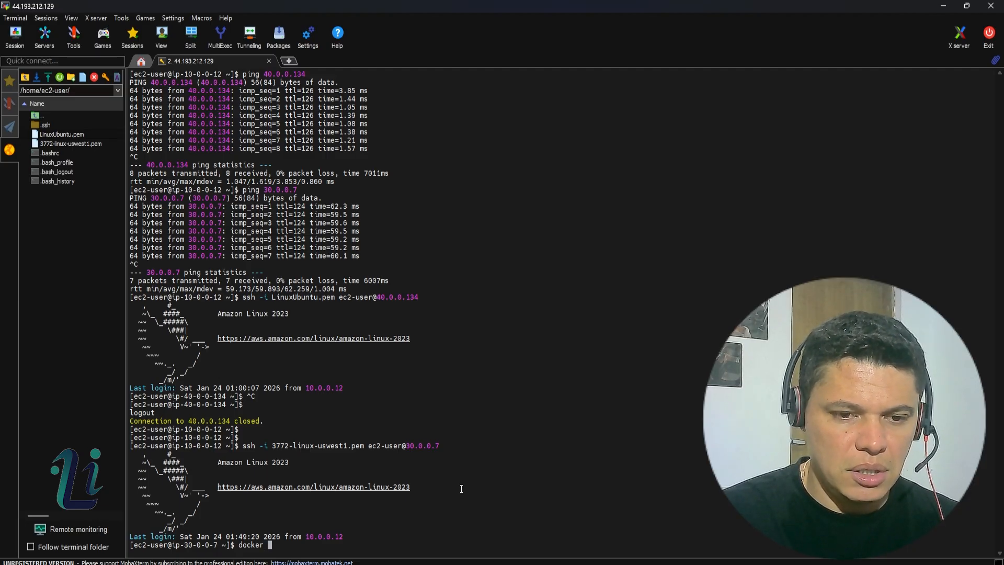
{"action": "type", "text": "p"}
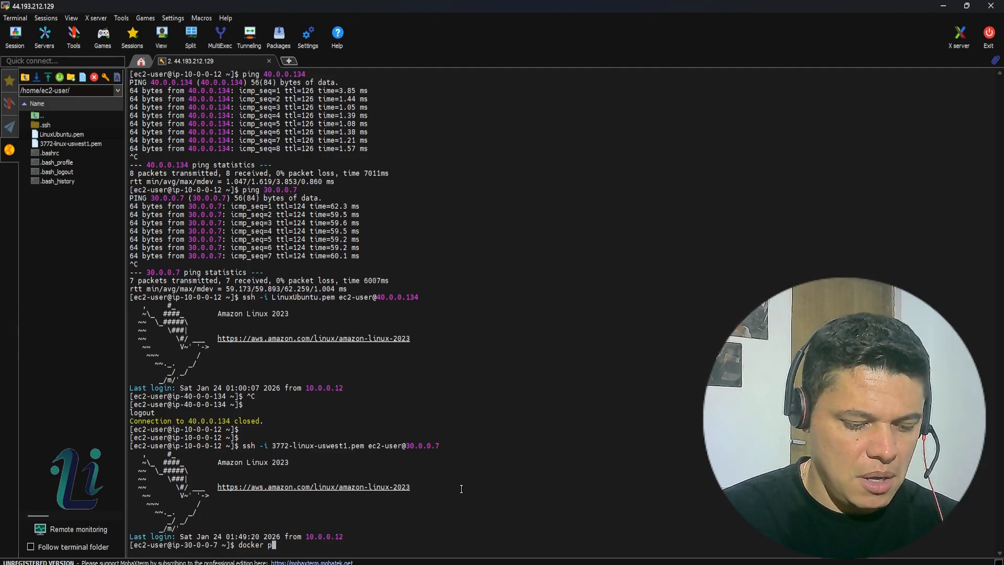
{"action": "type", "text": "s"}
{"action": "key", "text": "Return"}
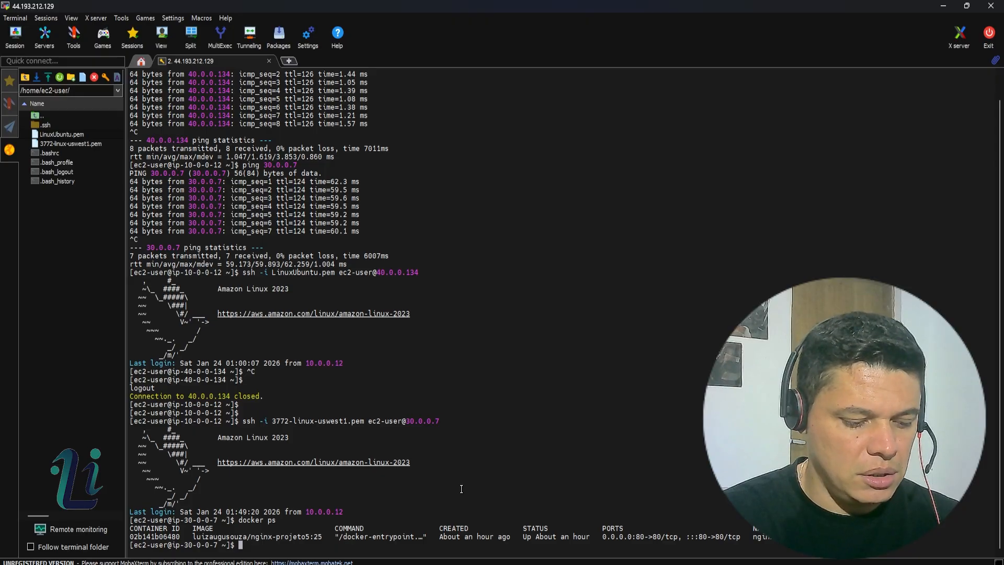
Step: Open an interactive sh shell in the nginx-projeto5 container with docker exec -it and list its root directory
{"action": "type", "text": "docker "}
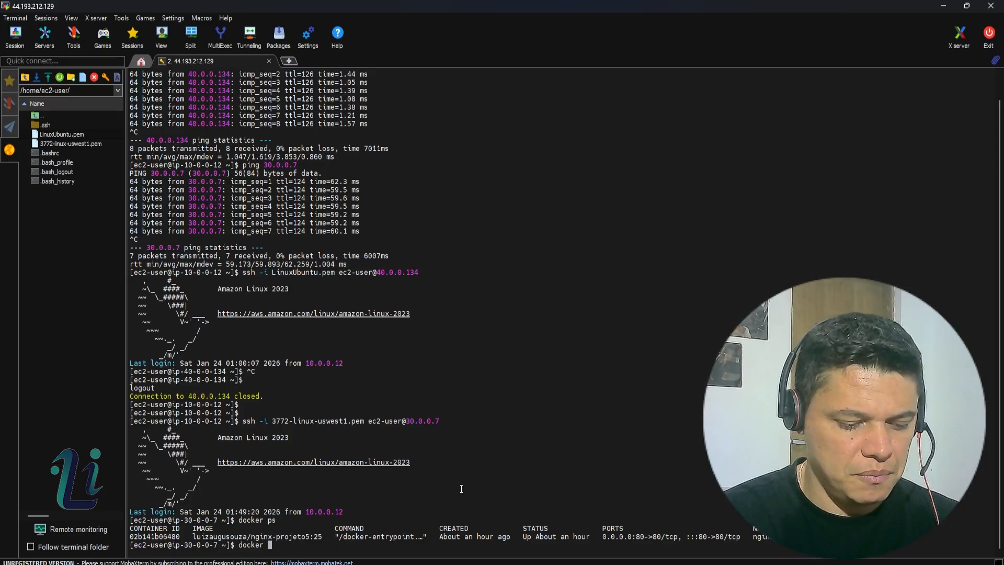
{"action": "type", "text": "exec -"}
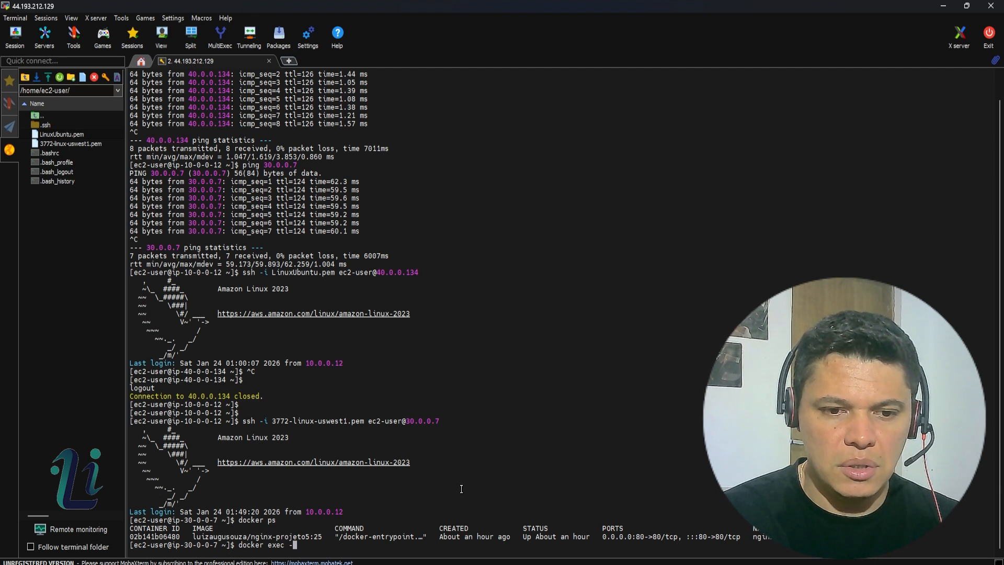
{"action": "type", "text": "it"}
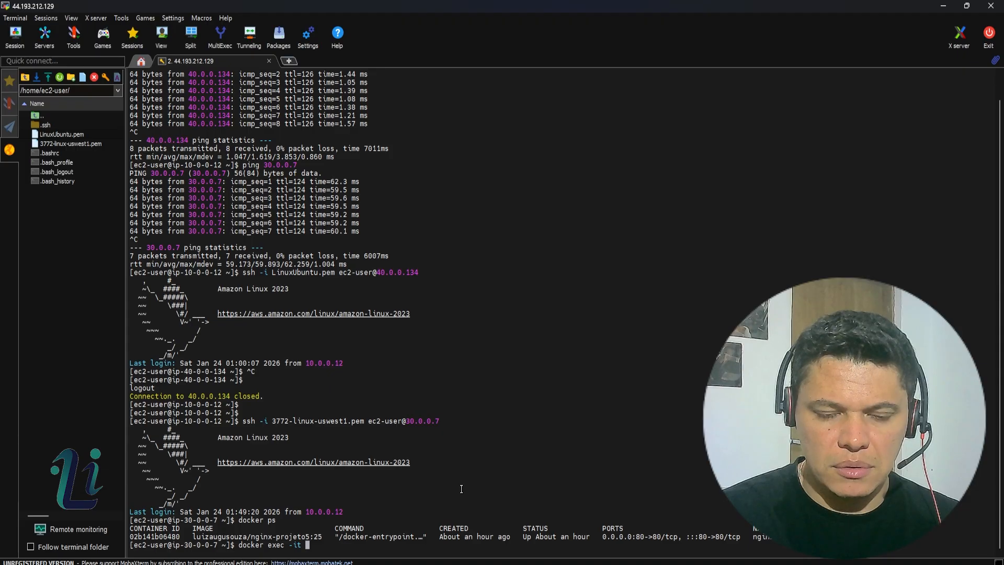
{"action": "type", "text": " n"}
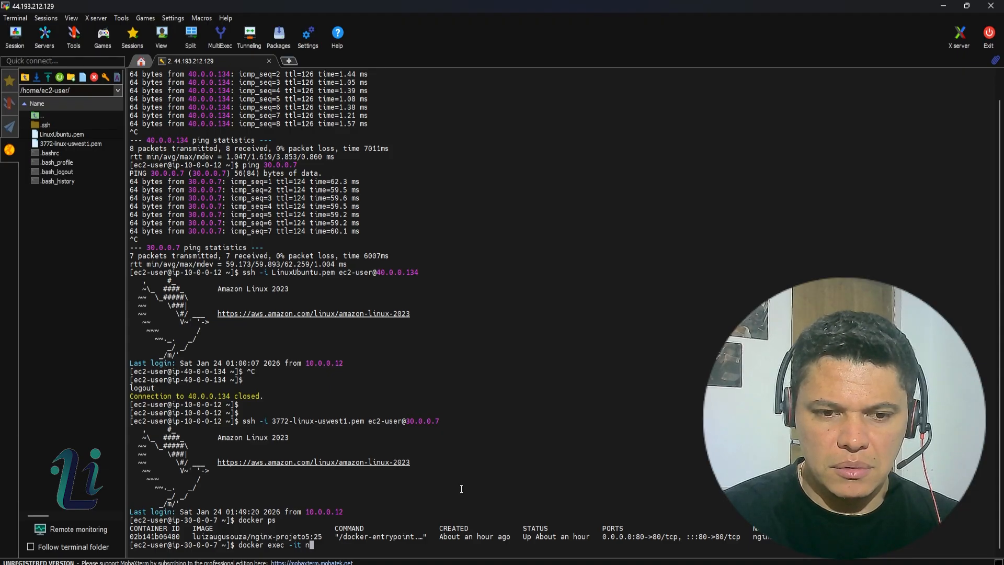
{"action": "type", "text": "g"}
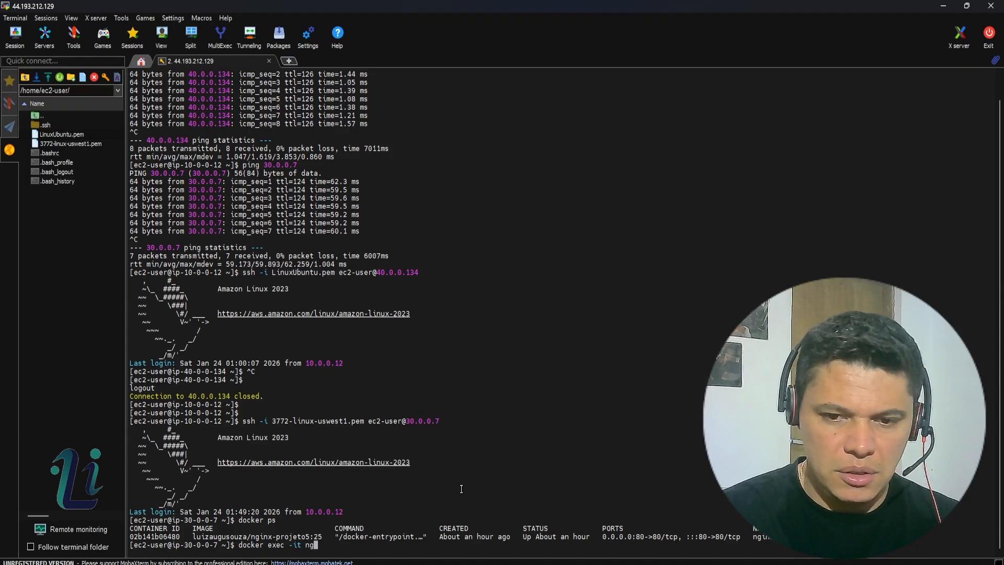
{"action": "type", "text": "inx"}
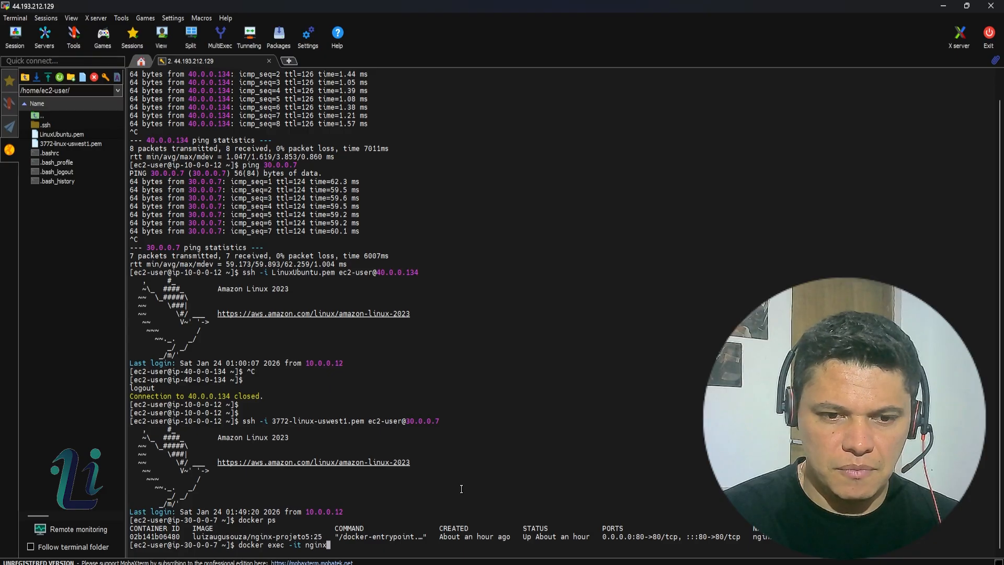
{"action": "type", "text": "-projeto"}
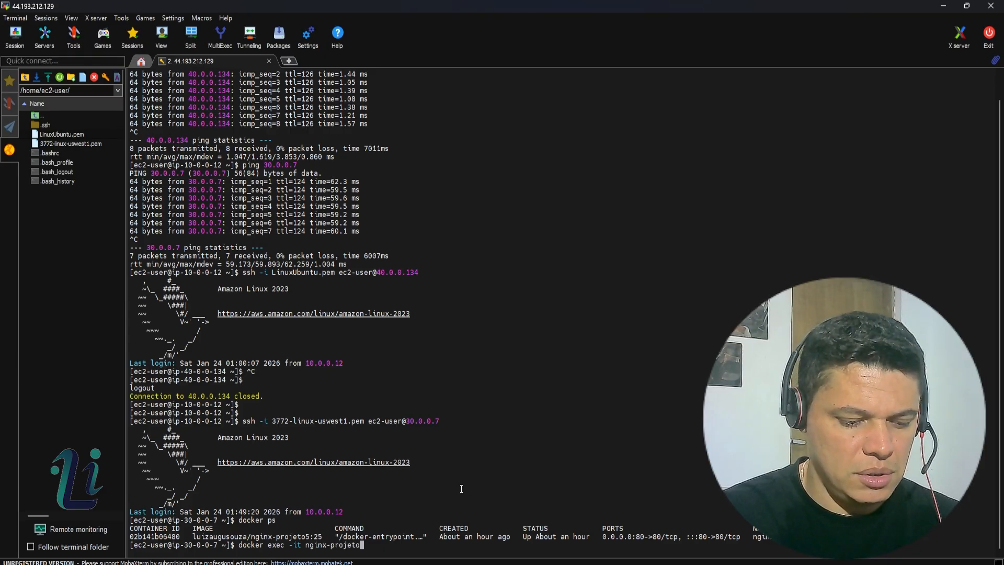
{"action": "type", "text": "5 "}
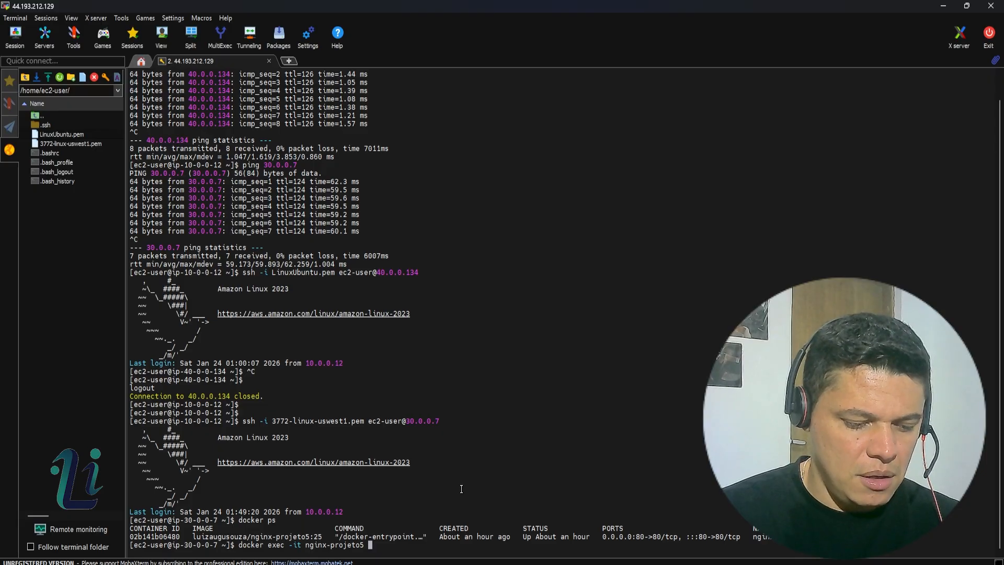
{"action": "type", "text": "sh"}
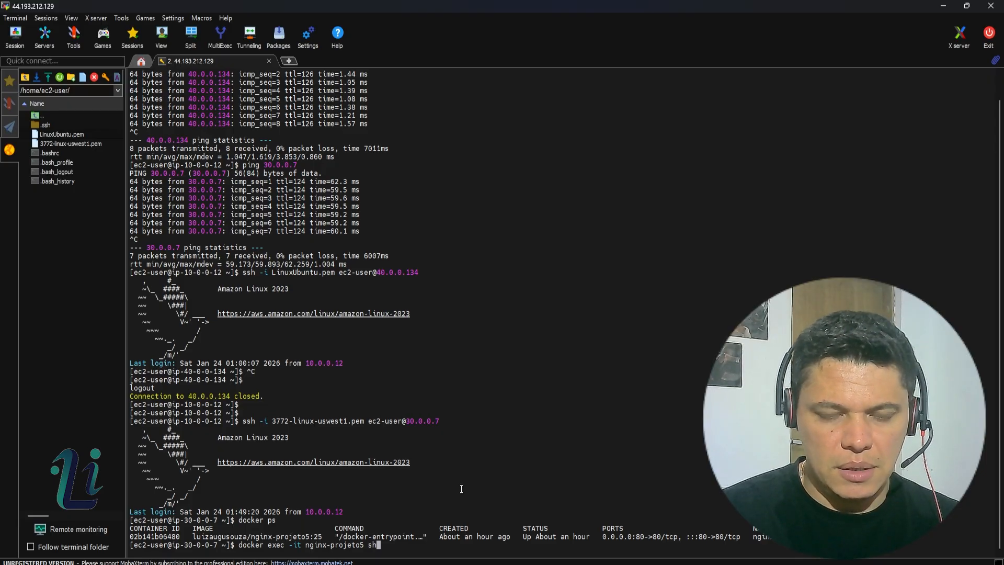
{"action": "key", "text": "Return"}
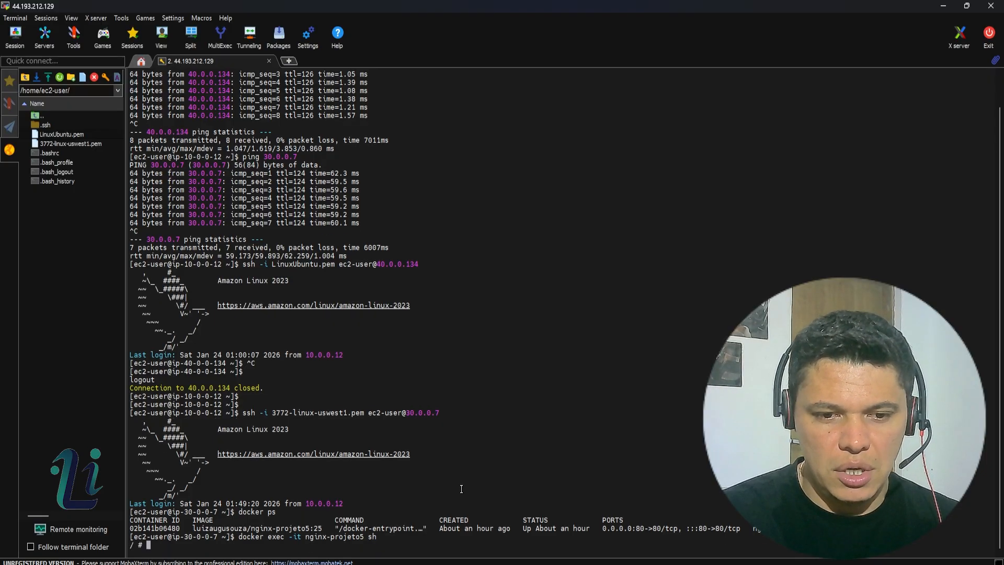
{"action": "type", "text": "ls"}
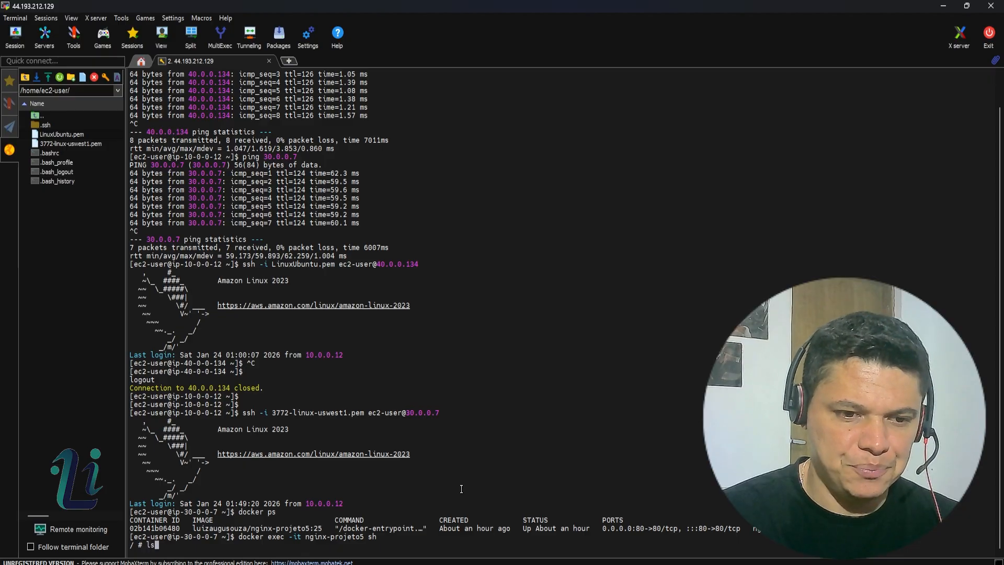
{"action": "key", "text": "Return"}
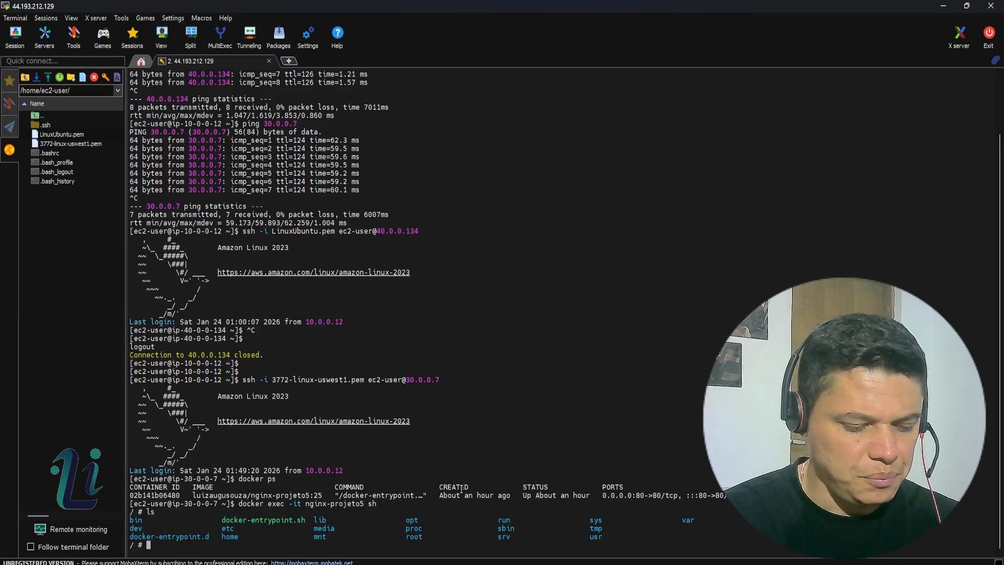
Step: Change into the container's usr directory and list its contents
{"action": "type", "text": "cd s"}
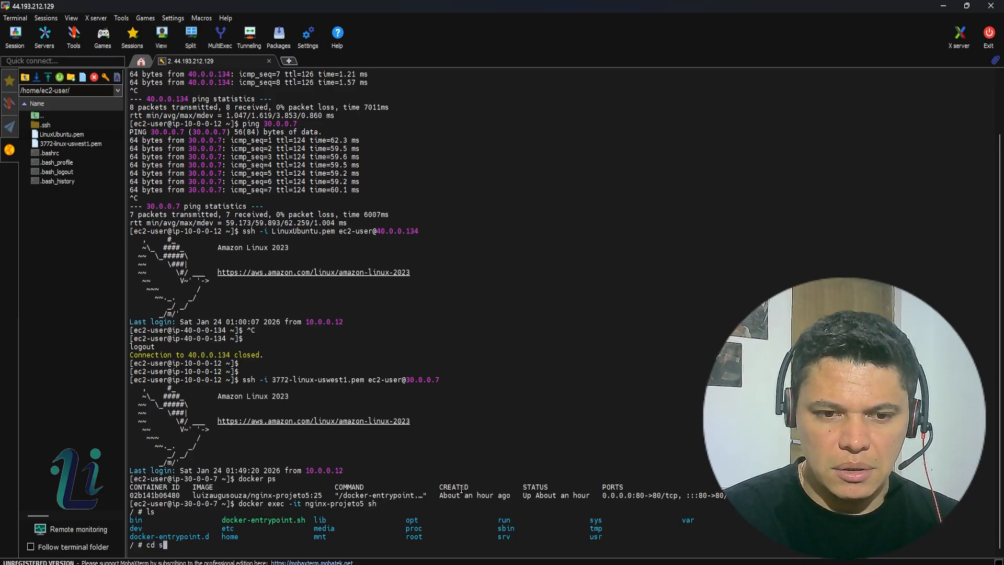
{"action": "type", "text": "u"}
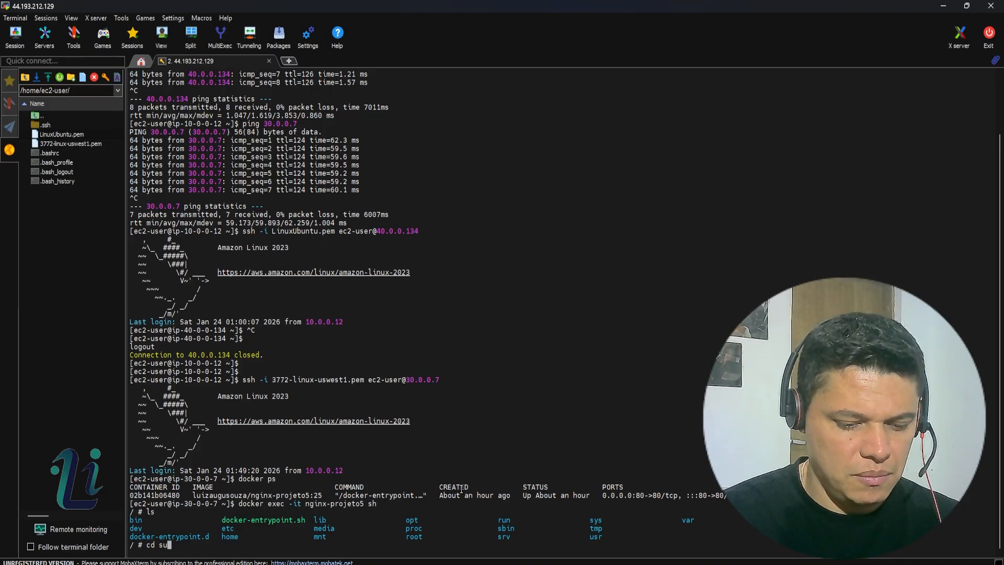
{"action": "key", "text": "BackSpace"}
{"action": "key", "text": "BackSpace"}
{"action": "type", "text": "usr"}
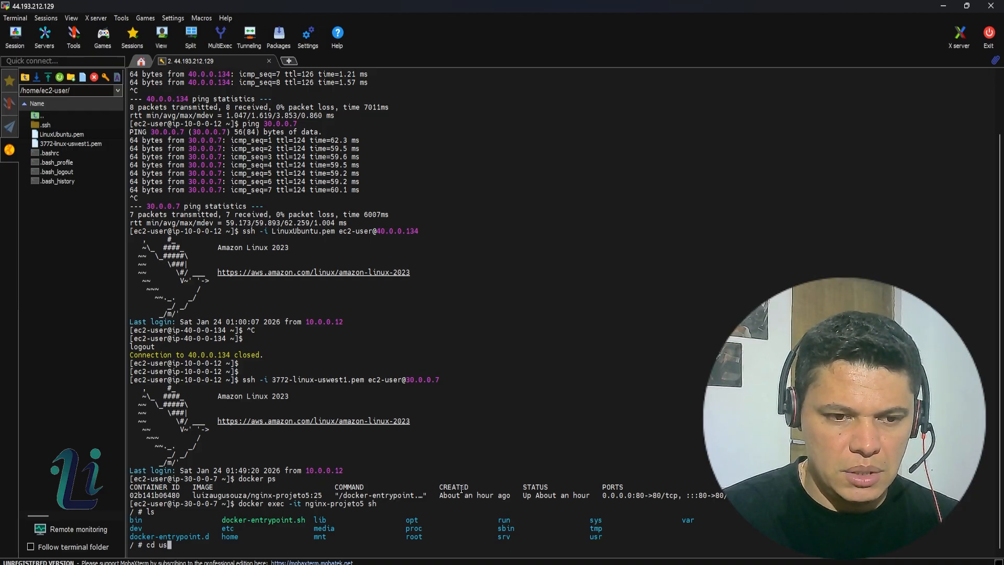
{"action": "key", "text": "Return"}
{"action": "type", "text": "ls"}
{"action": "key", "text": "Return"}
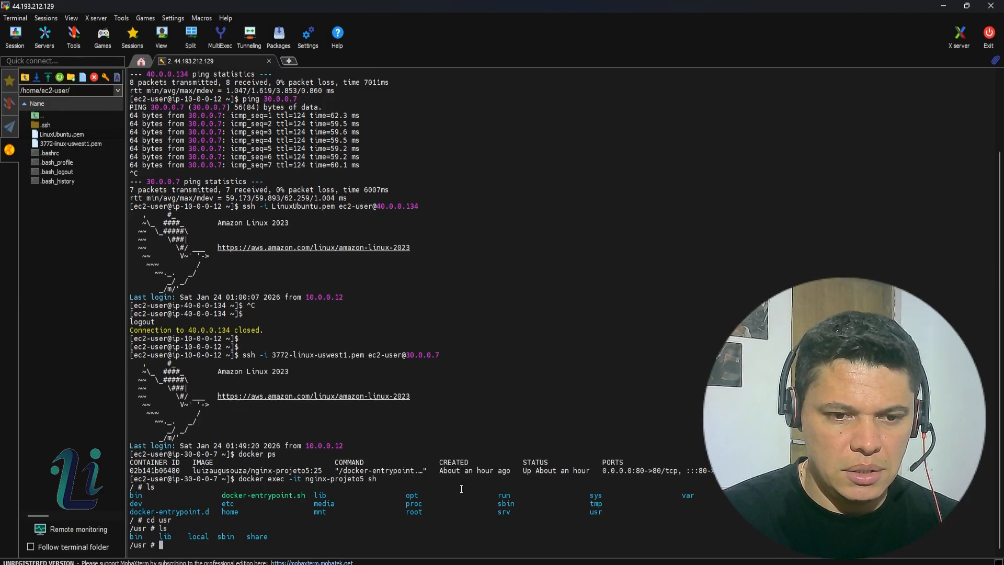
Step: Go into the share directory under /usr and list its contents
{"action": "type", "text": "cd sher"}
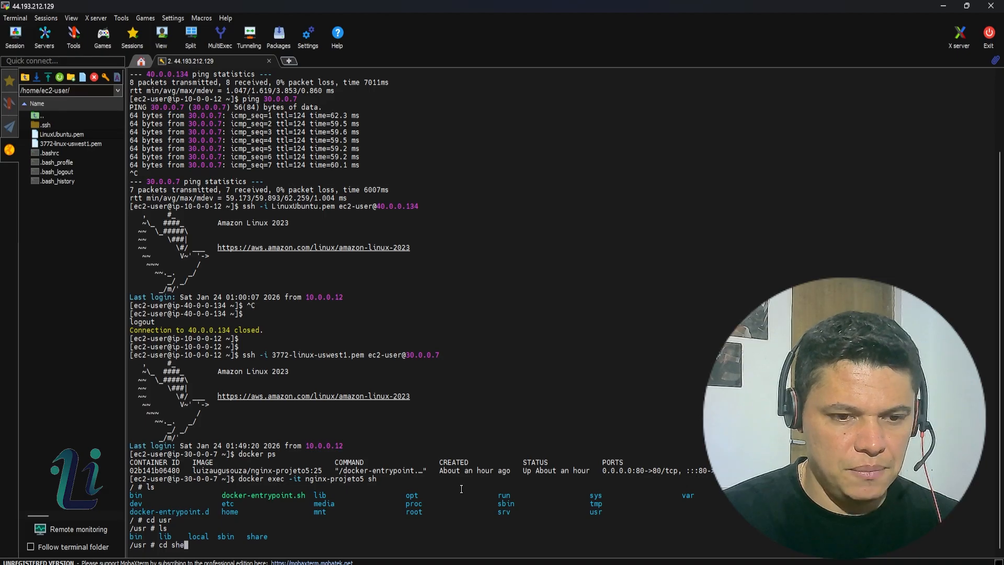
{"action": "key", "text": "BackSpace"}
{"action": "key", "text": "BackSpace"}
{"action": "type", "text": "are"}
{"action": "key", "text": "Return"}
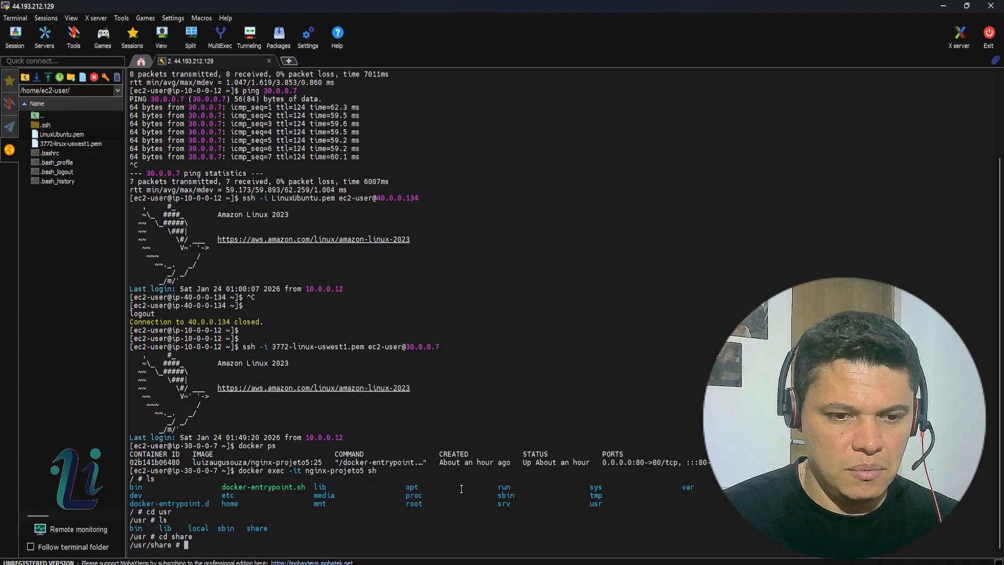
{"action": "type", "text": "ls"}
{"action": "key", "text": "Return"}
Step: Enter the nginx directory under /usr/share and list its contents
{"action": "type", "text": "cd"}
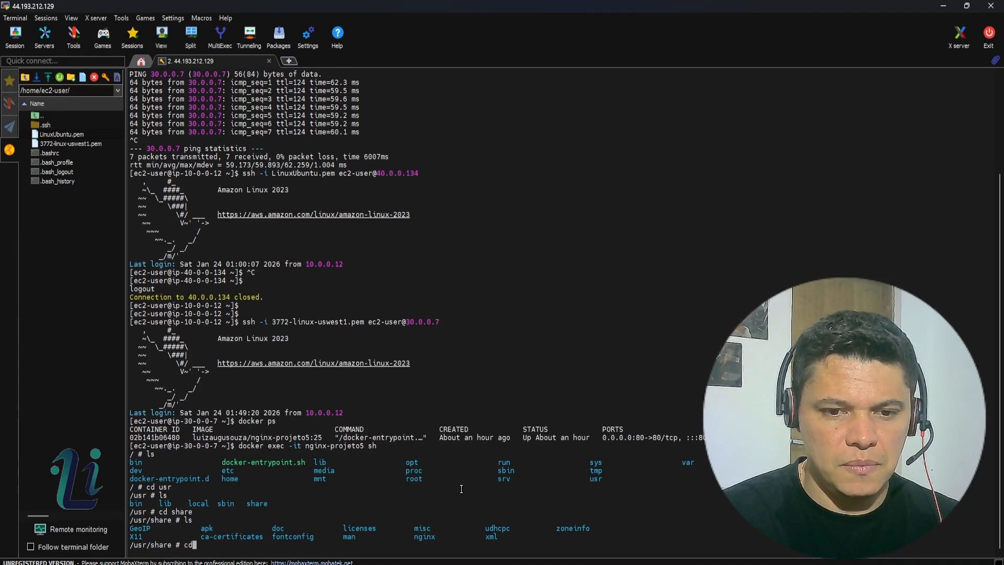
{"action": "type", "text": " ng"}
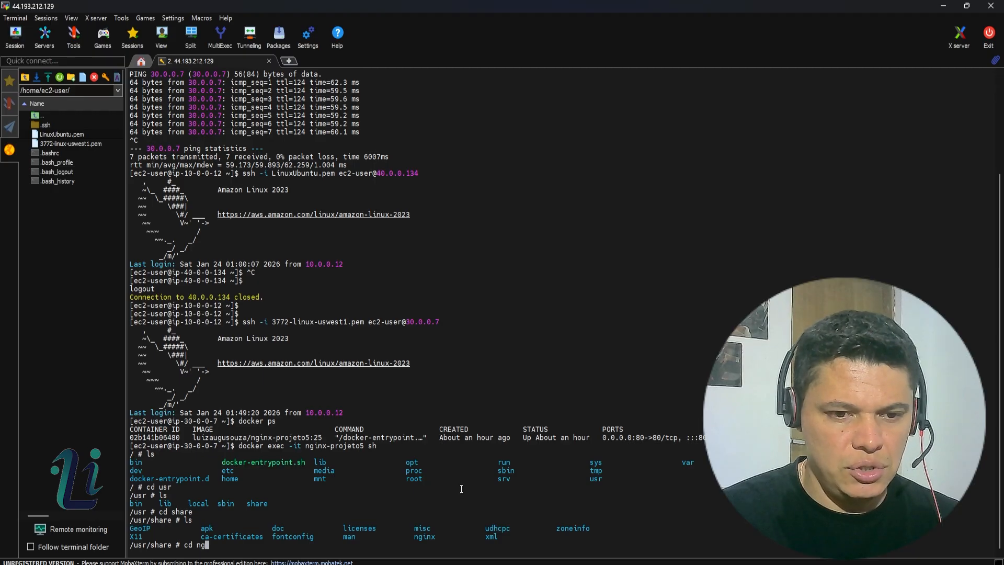
{"action": "key", "text": "Tab"}
{"action": "key", "text": "Return"}
{"action": "type", "text": "ls"}
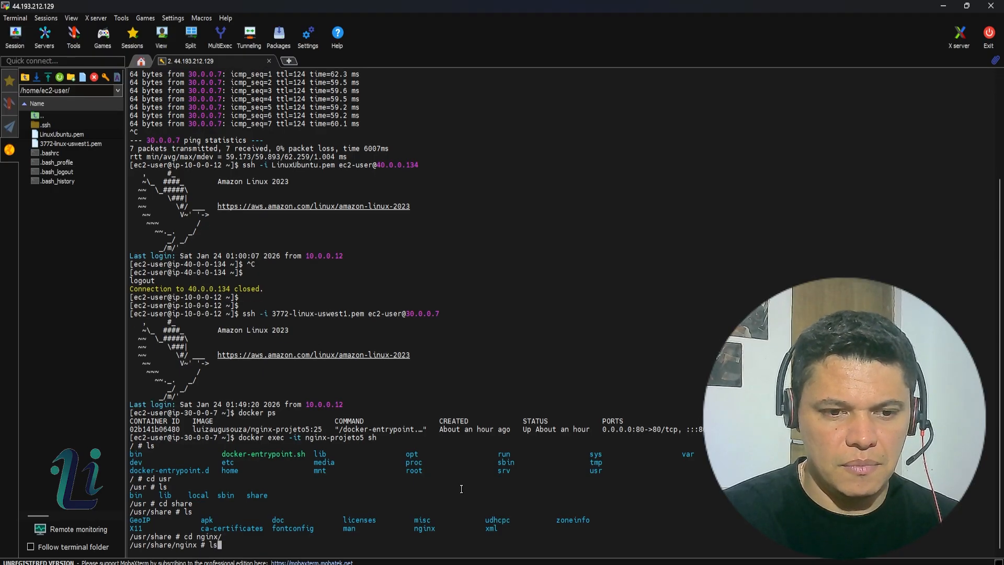
{"action": "key", "text": "Return"}
Step: Move into the html directory under /usr/share/nginx and list the website files
{"action": "type", "text": "cd html"}
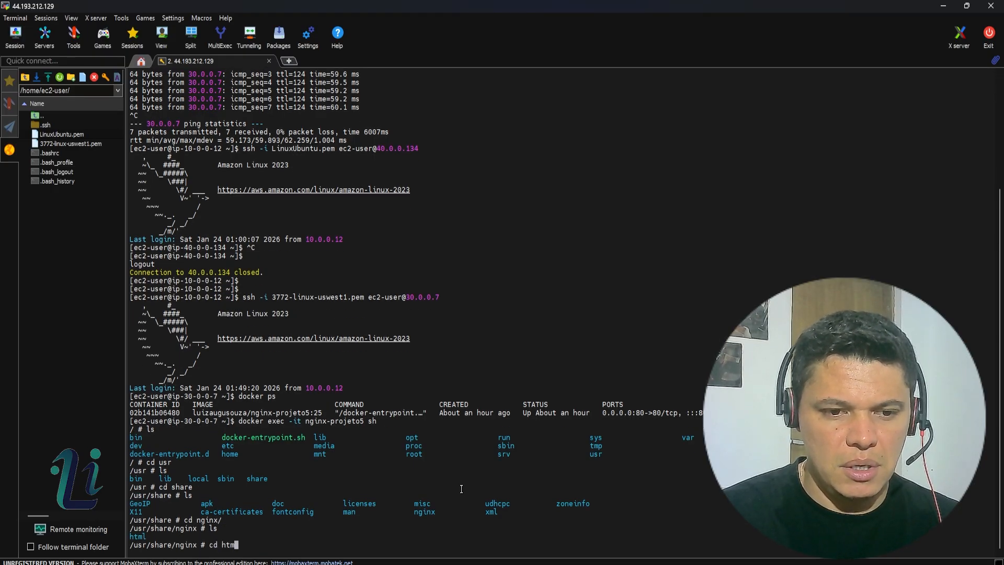
{"action": "key", "text": "Return"}
{"action": "type", "text": "cl"}
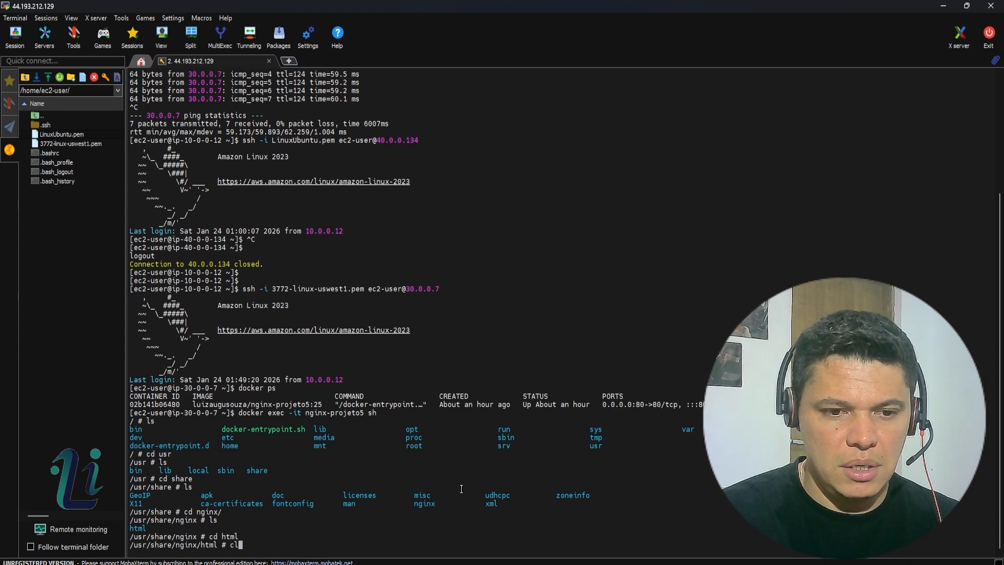
{"action": "key", "text": "BackSpace"}
{"action": "key", "text": "BackSpace"}
{"action": "type", "text": "ls"}
{"action": "key", "text": "Return"}
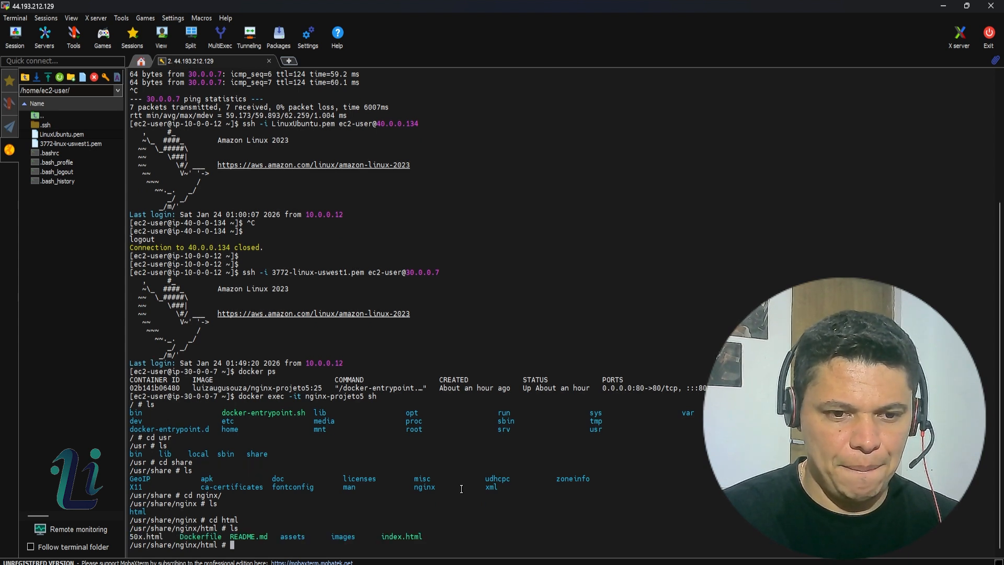